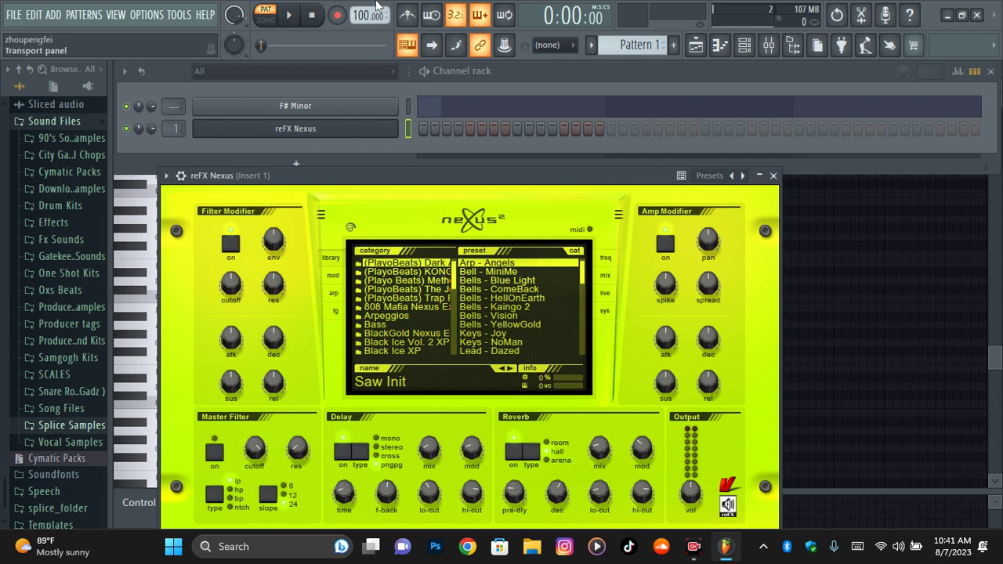
# Load the PN Ballad Grand Piano preset from the Piano category in reFX Nexus and audition it
pyautogui.scroll(-5, 453, 286)
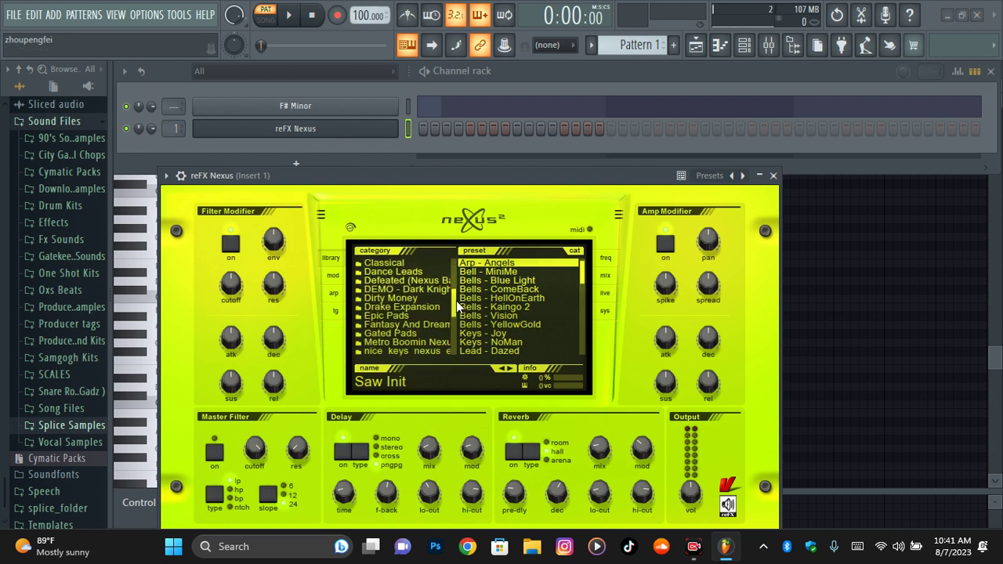
pyautogui.scroll(-3, 455, 313)
pyautogui.click(392, 315)
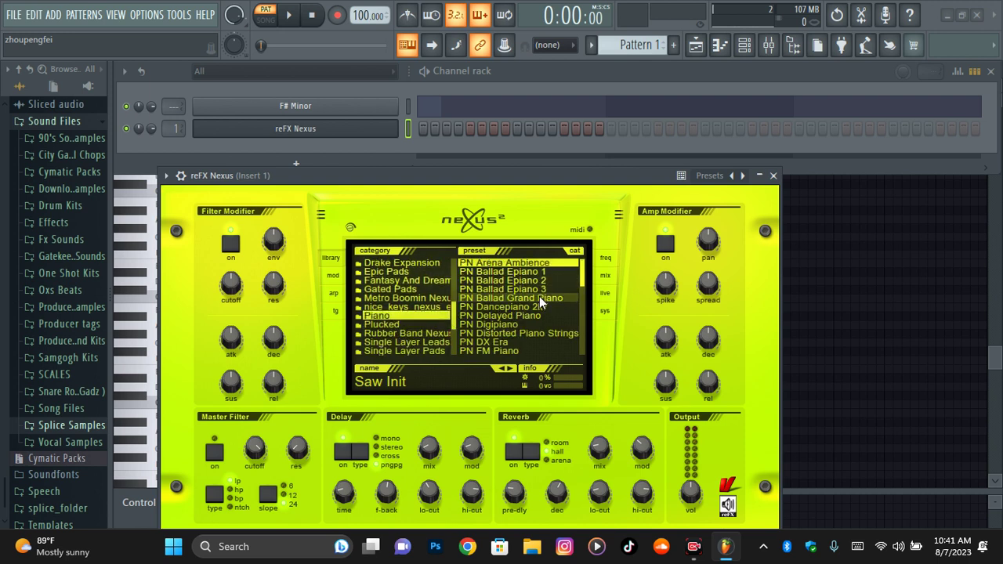
pyautogui.click(539, 298)
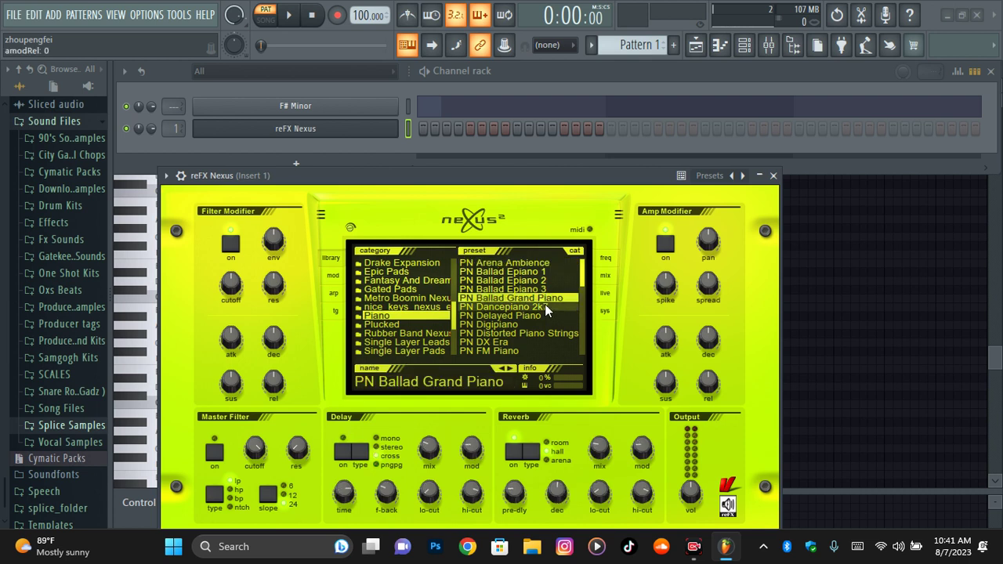
pyautogui.press('b')
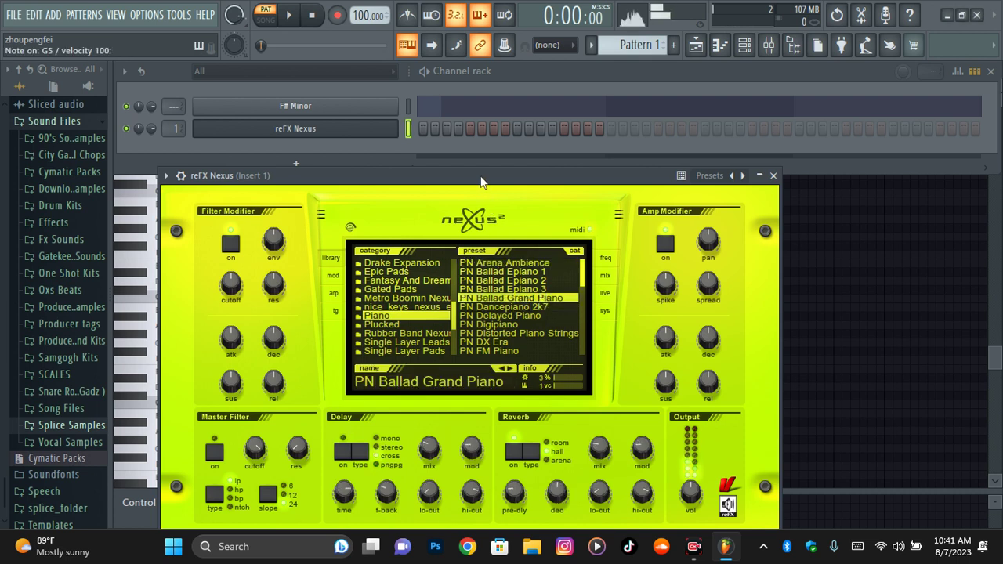
# Add Fruity Parametric EQ 2 to the first effect slot of mixer Insert 1 and enlarge its window
pyautogui.click(342, 128)
pyautogui.click(767, 47)
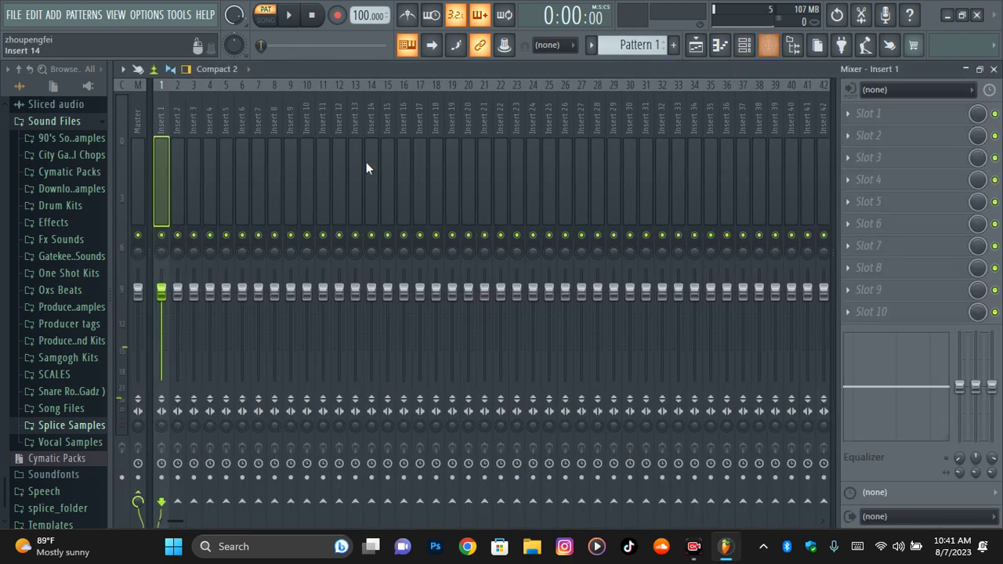
pyautogui.click(877, 116)
pyautogui.click(513, 218)
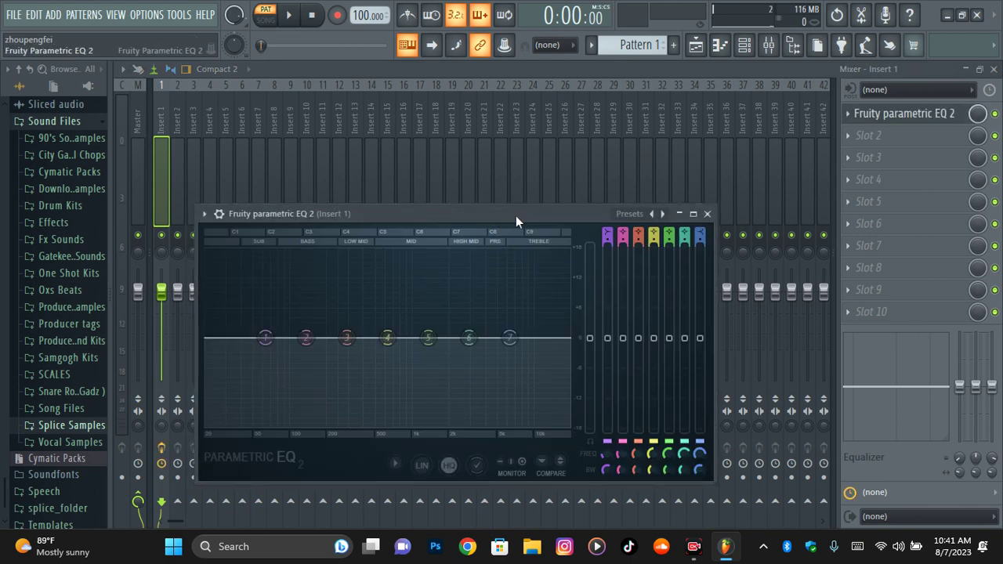
pyautogui.moveTo(715, 408); pyautogui.dragTo(849, 488)
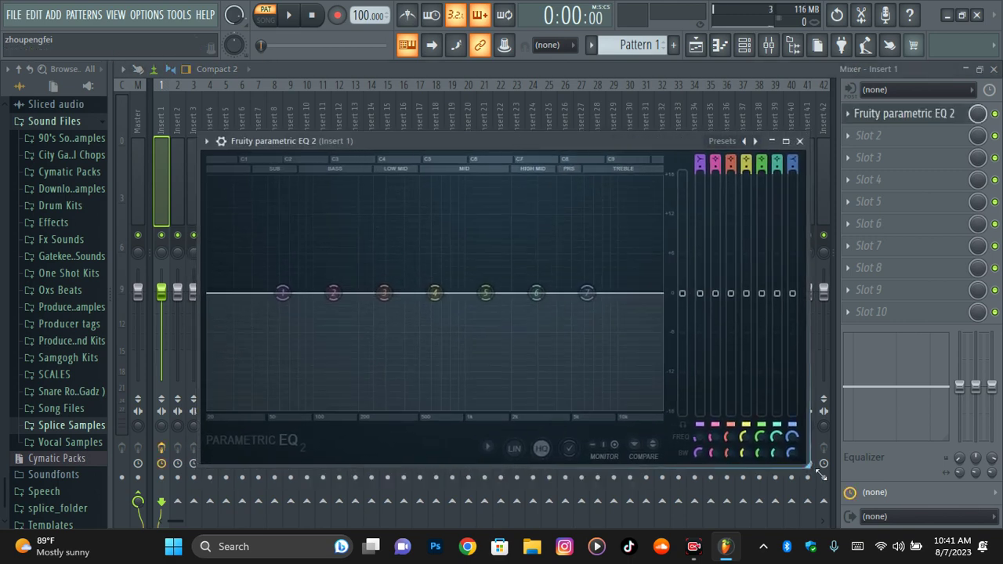
# Pull down the EQ's first band to cut the piano's low end, close the EQ and open the reFX Nexus piano roll
pyautogui.moveTo(290, 306); pyautogui.dragTo(342, 431)
pyautogui.press('r')
pyautogui.click(879, 122)
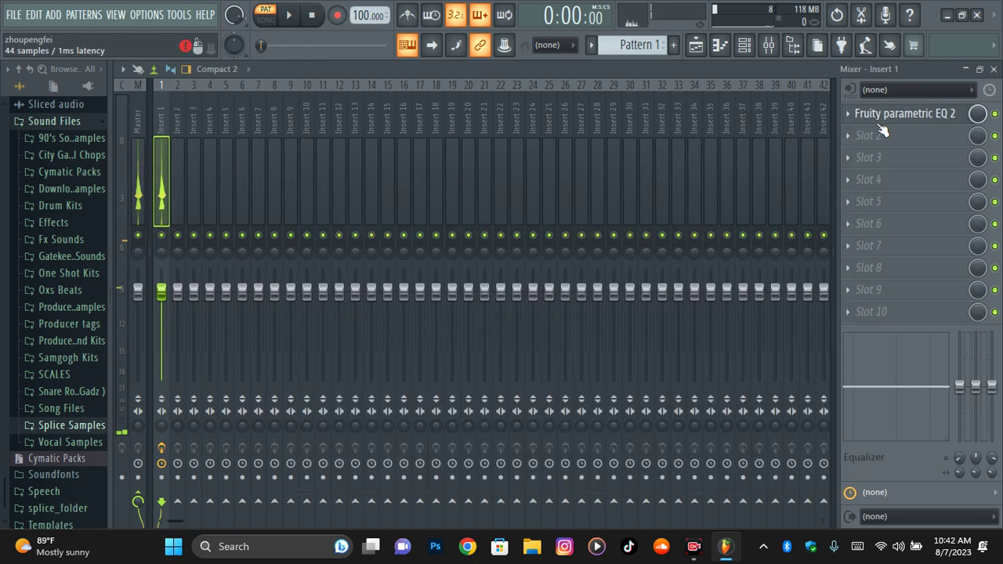
pyautogui.click(720, 45)
pyautogui.click(249, 266)
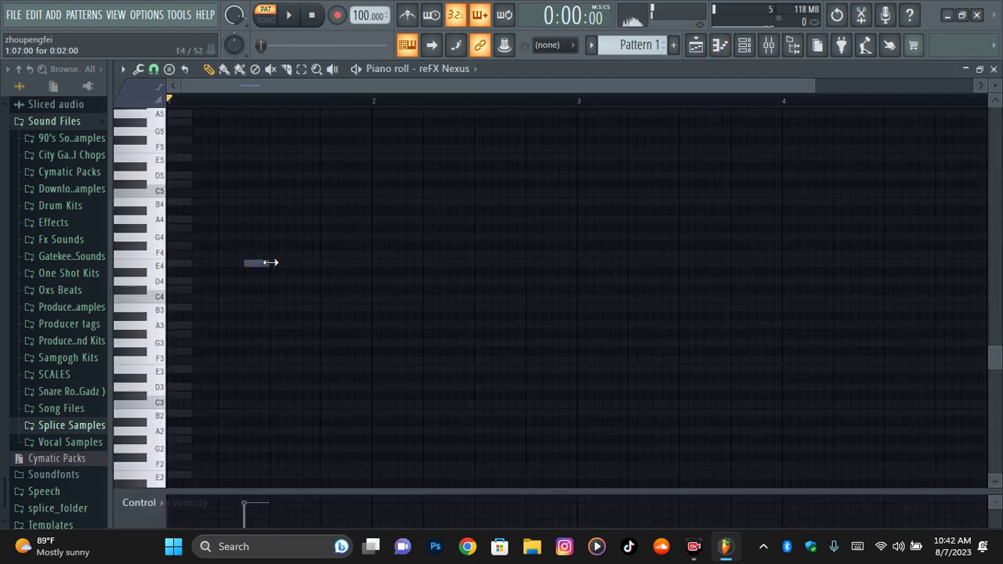
pyautogui.rightClick(262, 265)
pyautogui.click(294, 273)
pyautogui.rightClick(294, 273)
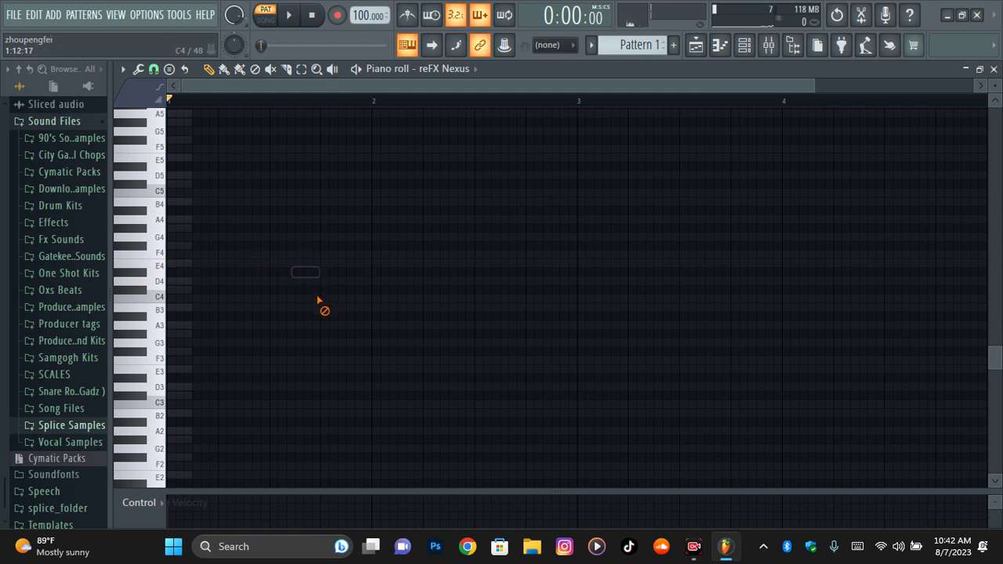
# Draw a G#5 note 14 steps long at the start of bar 1 and play the pattern
pyautogui.scroll(5, 321, 302)
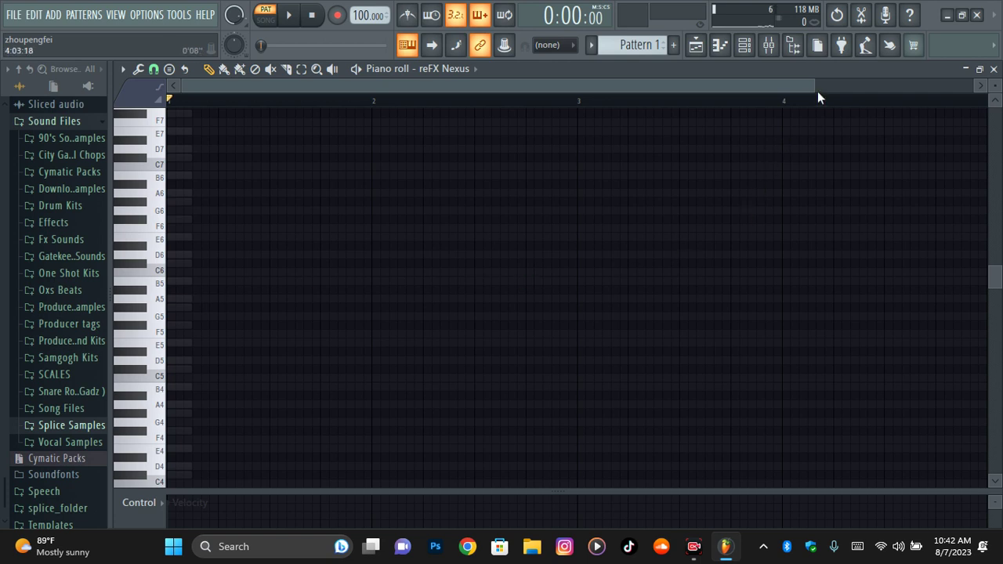
pyautogui.moveTo(817, 96)
pyautogui.mouseDown()
pyautogui.moveTo(826, 96)
pyautogui.moveTo(817, 102)
pyautogui.mouseUp()
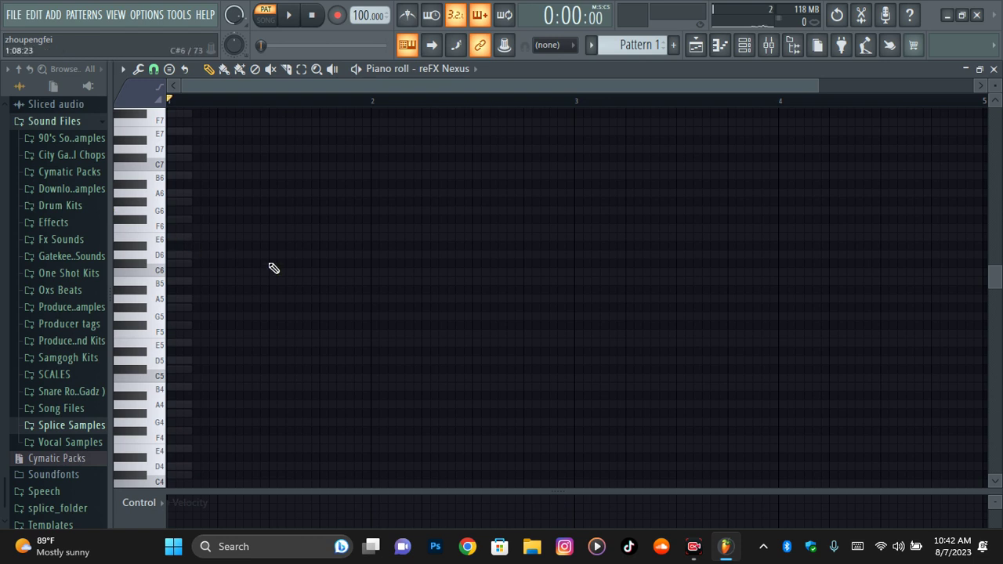
pyautogui.scroll(3, 286, 304)
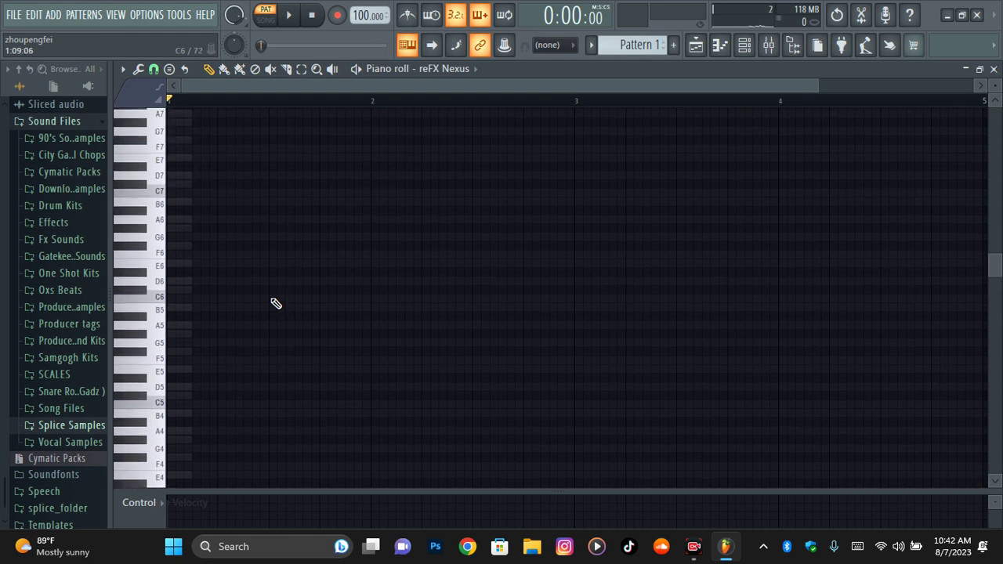
pyautogui.scroll(5, 286, 304)
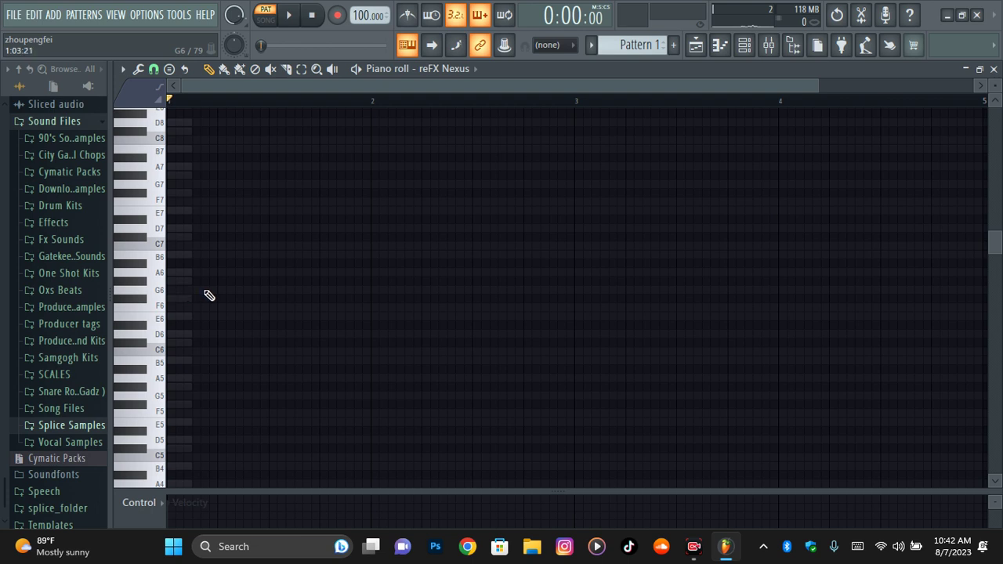
pyautogui.click(193, 363)
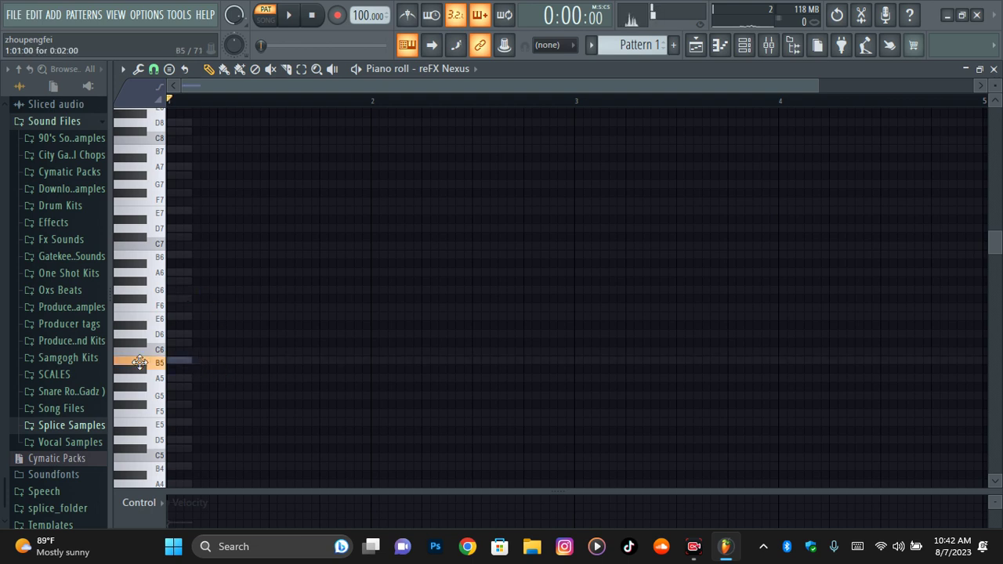
pyautogui.click(157, 376)
pyautogui.click(141, 386)
pyautogui.press('space')
pyautogui.moveTo(186, 387); pyautogui.dragTo(346, 396)
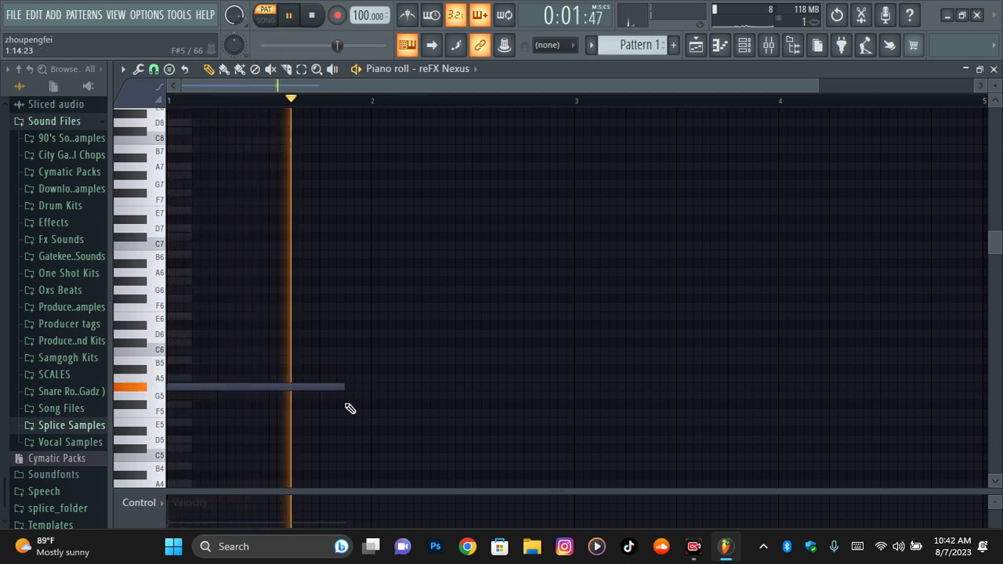
# Add a second 14-step note directly after the first, lower it to E5 and replay the pattern
pyautogui.click(344, 404)
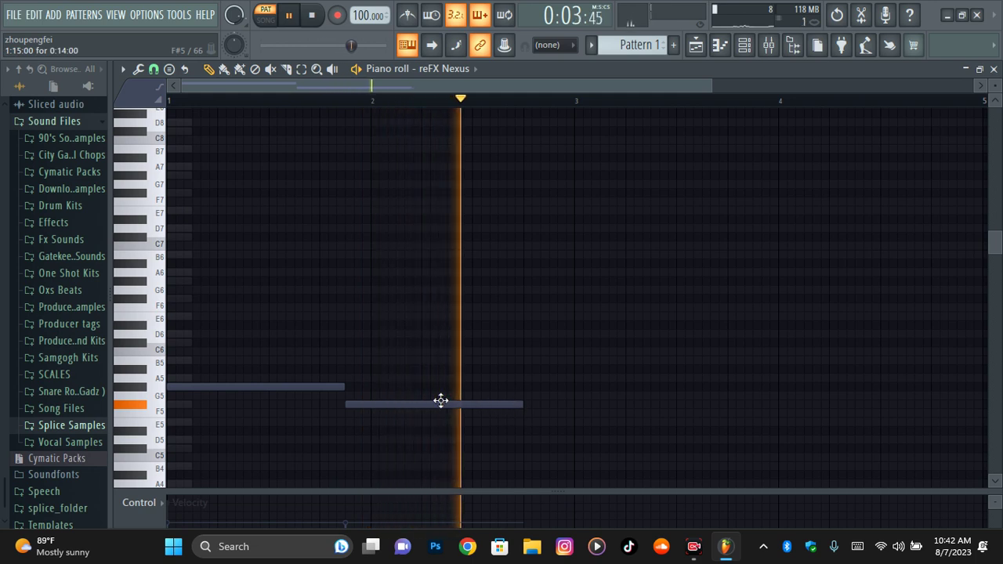
pyautogui.moveTo(412, 402); pyautogui.dragTo(414, 420)
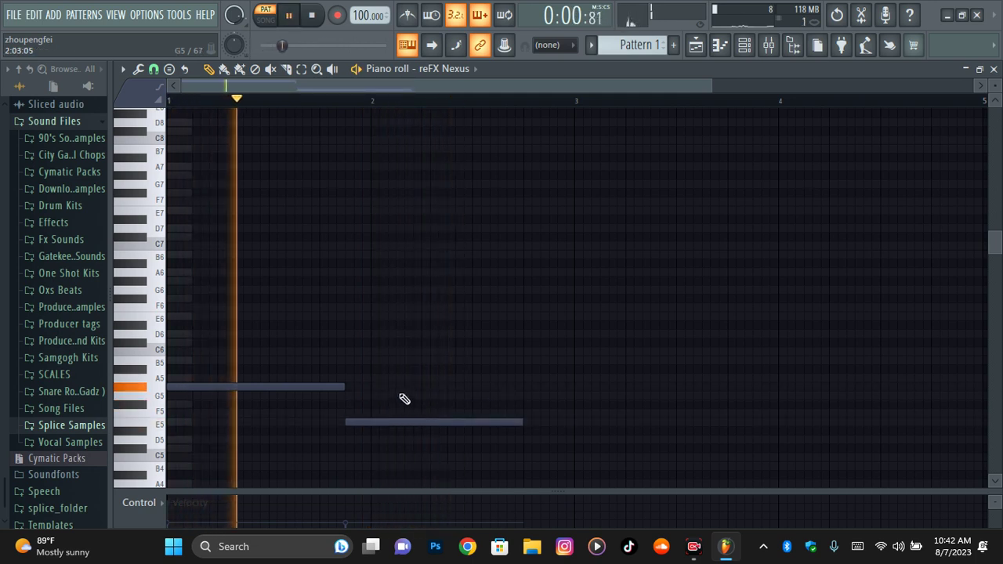
pyautogui.scroll(-3, 410, 340)
pyautogui.press('space')
pyautogui.press('space')
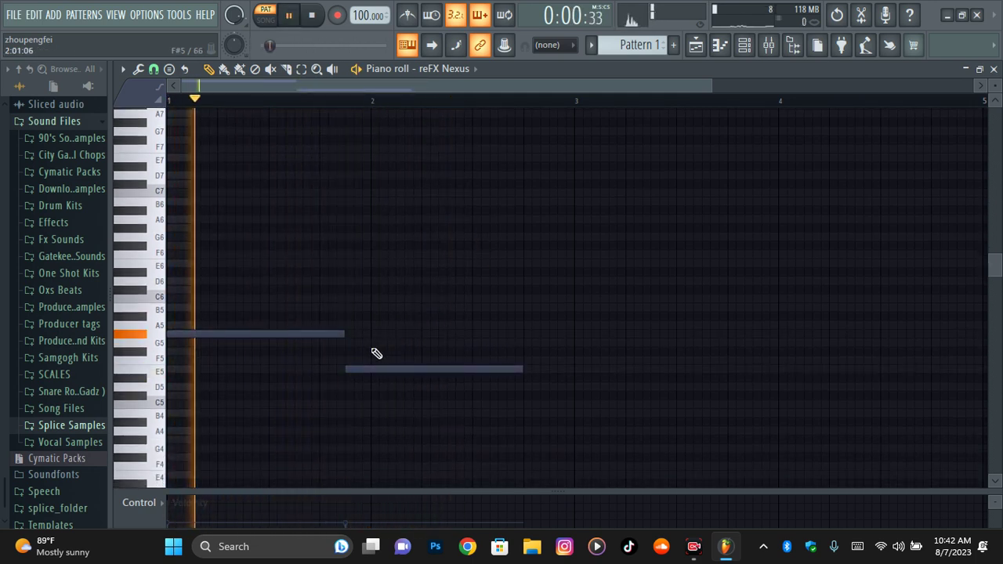
# Try starting the E5 note at bar 2 and lengthening the G#5 note to fill bar 1
pyautogui.moveTo(385, 369); pyautogui.dragTo(409, 370)
pyautogui.press('space')
pyautogui.press('space')
pyautogui.moveTo(344, 334); pyautogui.dragTo(369, 335)
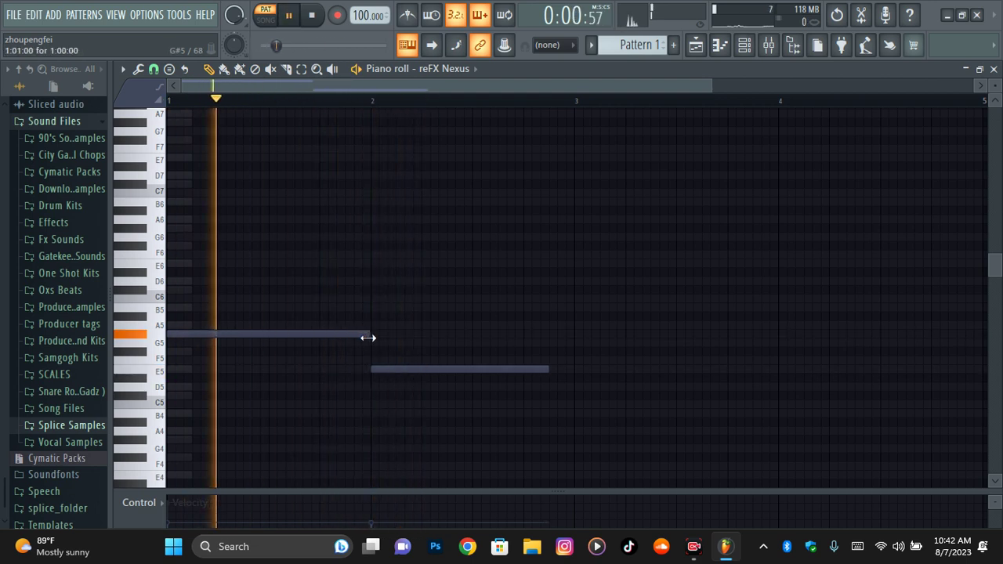
# Move the E5 note back to step 15 of bar 1, shorten the G#5 note to 14 steps and replay
pyautogui.press('space')
pyautogui.moveTo(421, 370); pyautogui.dragTo(397, 370)
pyautogui.press('space')
pyautogui.moveTo(370, 330); pyautogui.dragTo(344, 342)
pyautogui.press('space')
pyautogui.press('space')
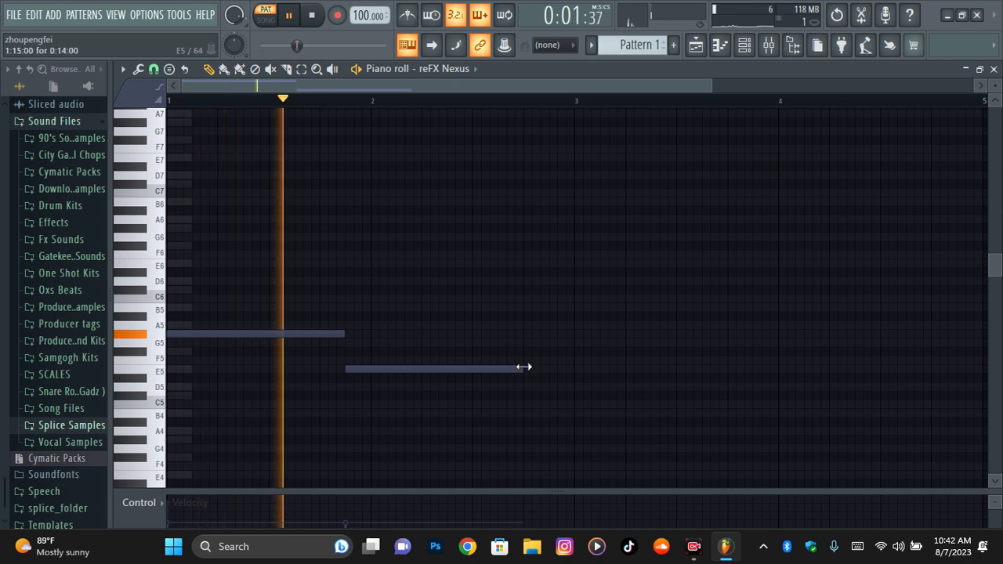
# Shorten the E5 note to 6 steps and add a 12-step D#5 note directly after it, ending at bar 3
pyautogui.moveTo(523, 366); pyautogui.dragTo(422, 378)
pyautogui.press('space')
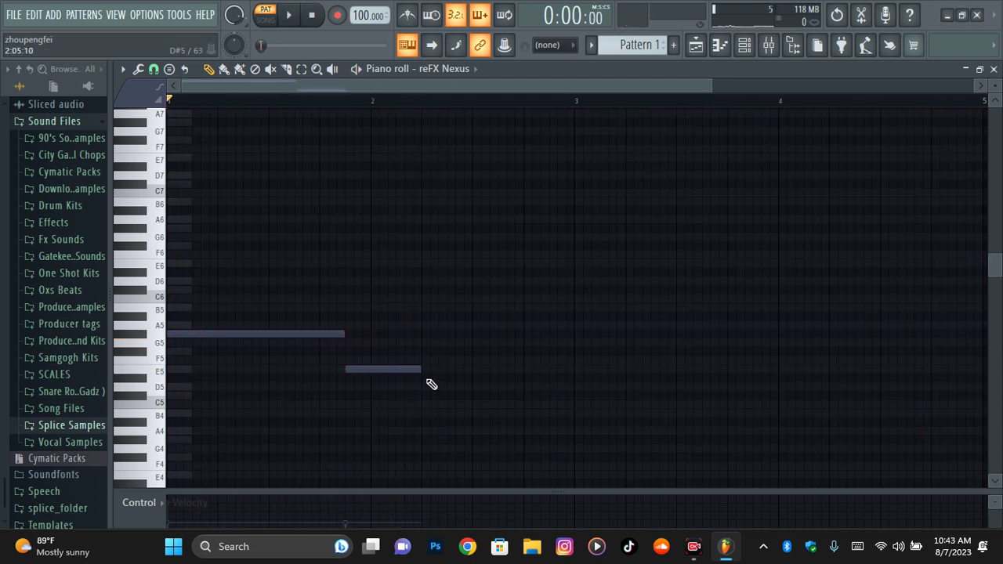
pyautogui.click(424, 379)
pyautogui.moveTo(492, 378); pyautogui.dragTo(572, 377)
pyautogui.press('space')
# Raise the second and third notes one semitone, and lower the third note alone two semitones to D5
pyautogui.moveTo(420, 362); pyautogui.dragTo(463, 400)
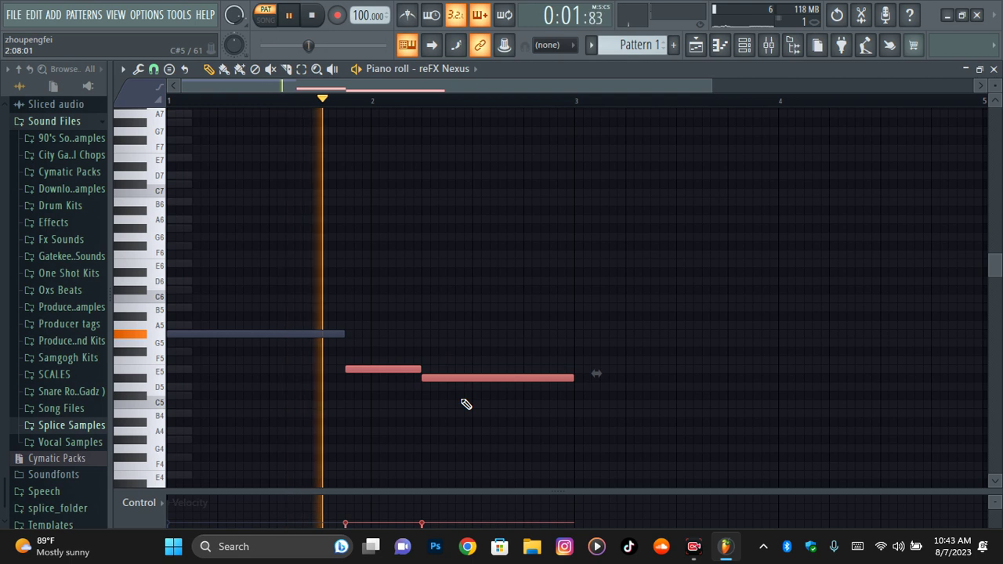
pyautogui.hotkey('shift', 'Up')
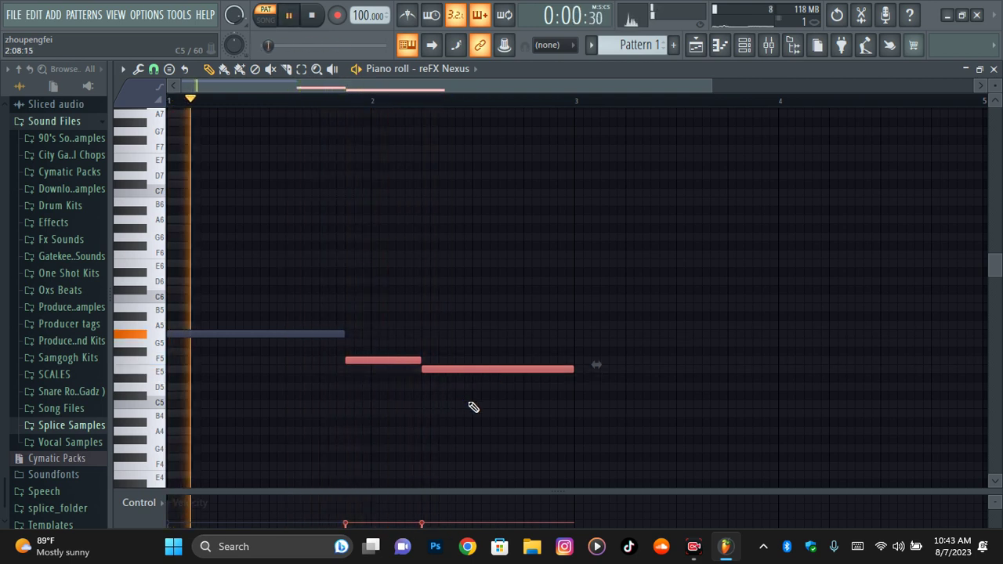
pyautogui.moveTo(470, 400); pyautogui.dragTo(518, 340)
pyautogui.hotkey('shift', 'Down')
pyautogui.hotkey('shift', 'Down')
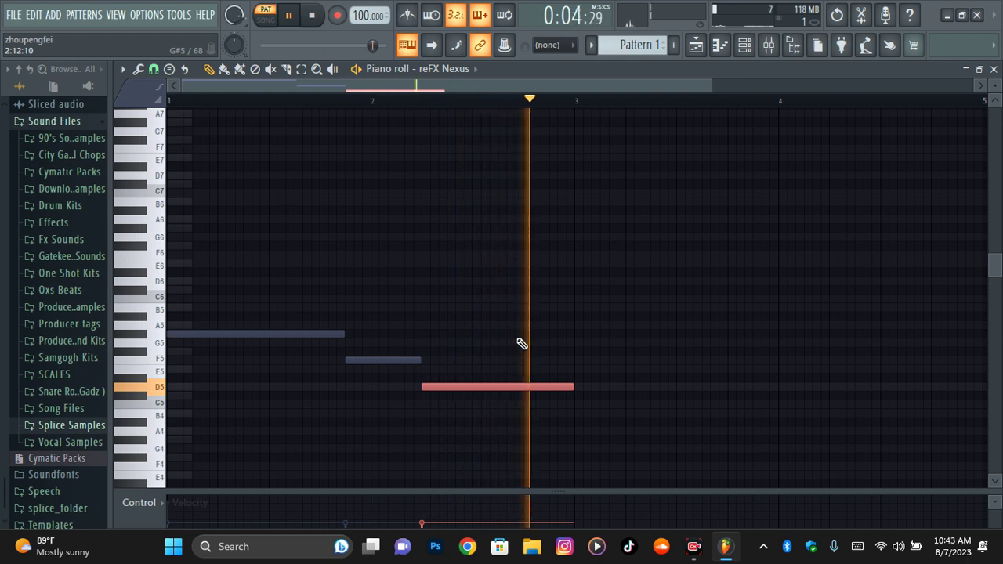
pyautogui.press('space')
# Duplicate all three notes in place and raise the copies one octave
pyautogui.hotkey('ctrl', 'a')
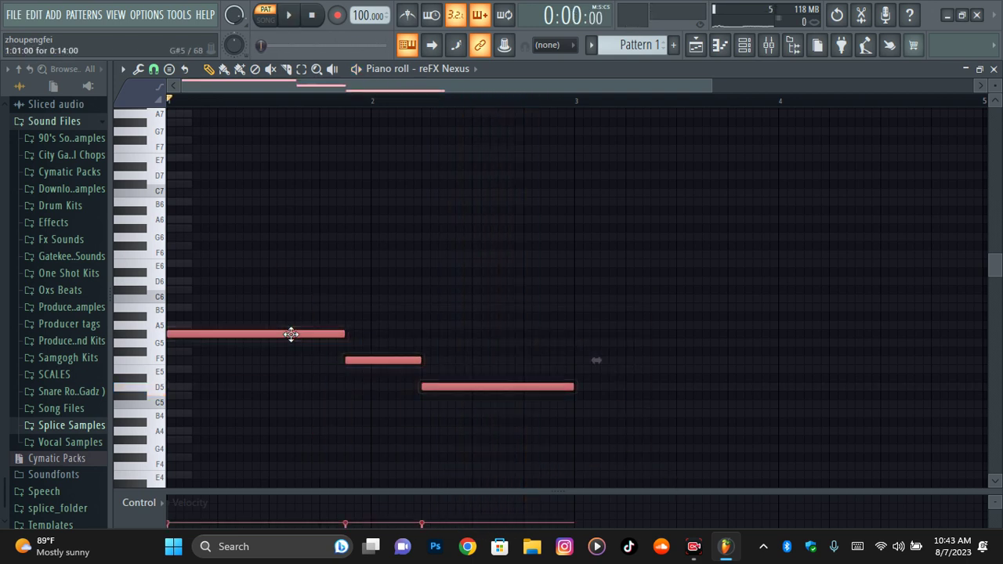
pyautogui.hotkey('ctrl', 'c')
pyautogui.hotkey('ctrl', 'v')
pyautogui.hotkey('ctrl', 'Up')
pyautogui.scroll(1, 316, 343)
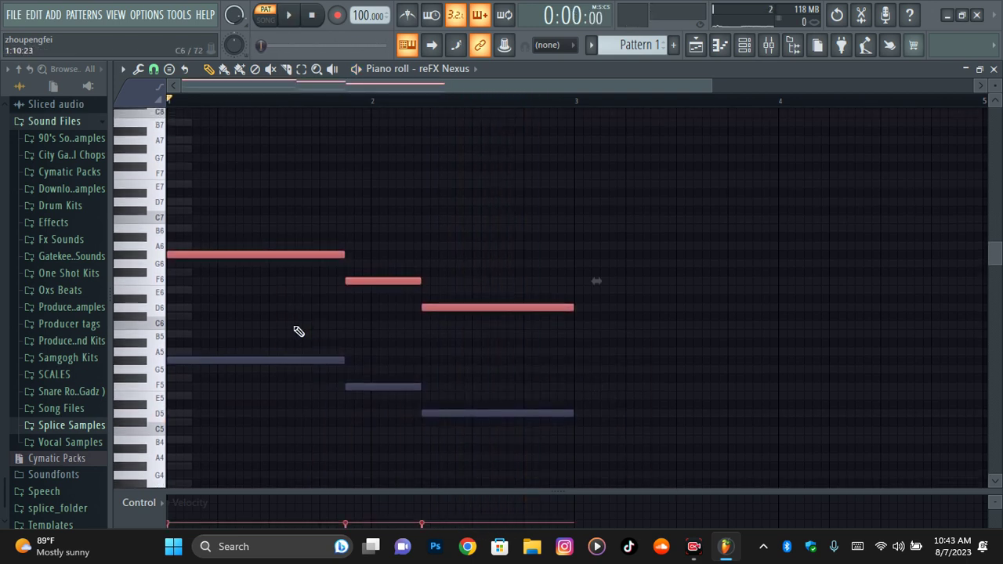
pyautogui.scroll(2, 329, 321)
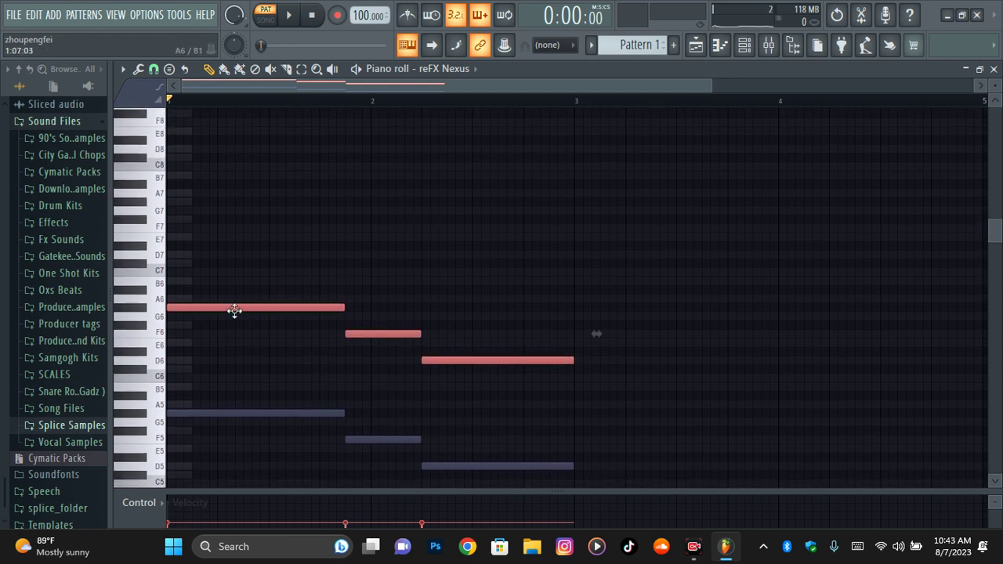
pyautogui.click(253, 358)
pyautogui.hotkey('ctrl', 'a')
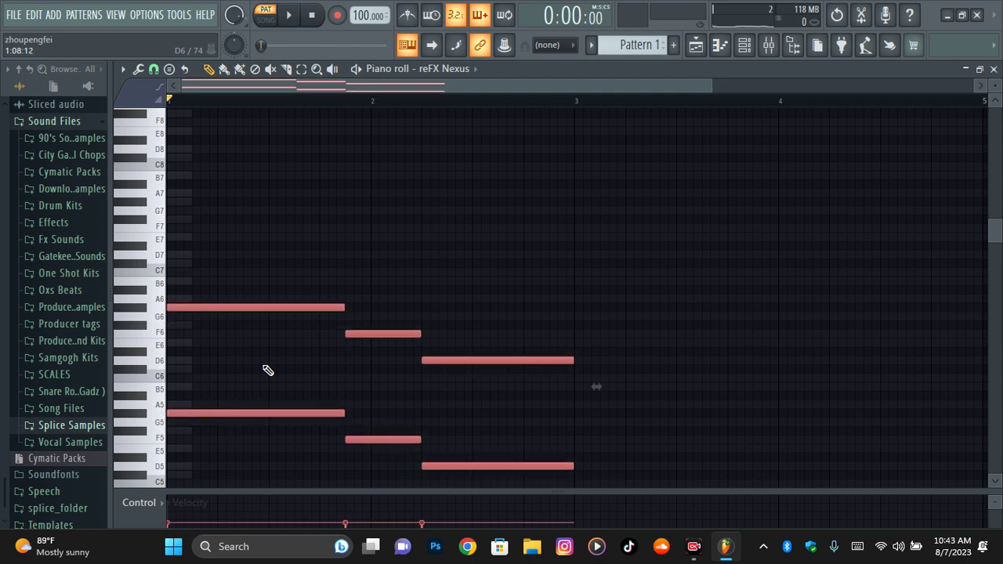
pyautogui.click(267, 370)
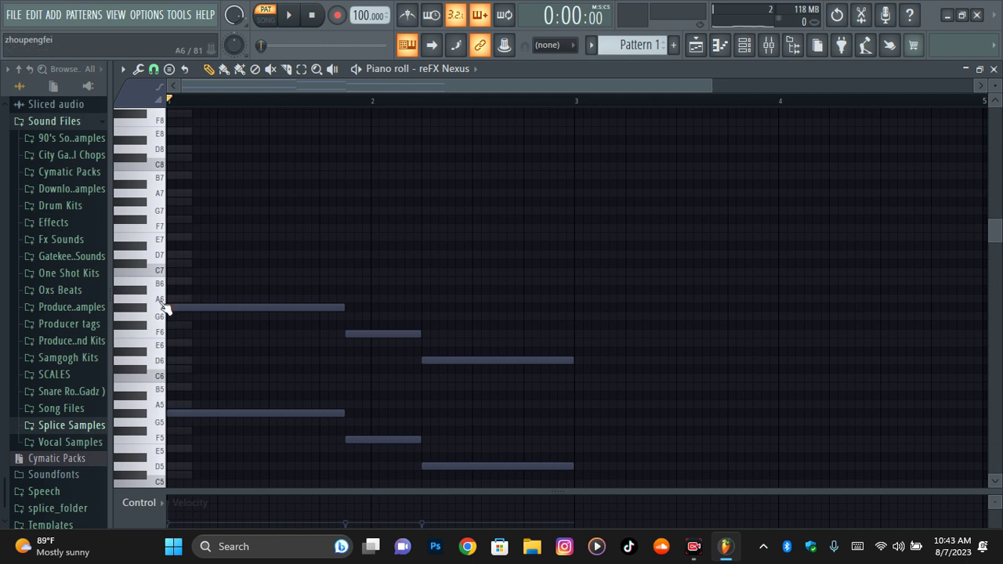
# Add a 14-step B6 note at the start of bar 1 and transpose all notes down one octave
pyautogui.click(206, 283)
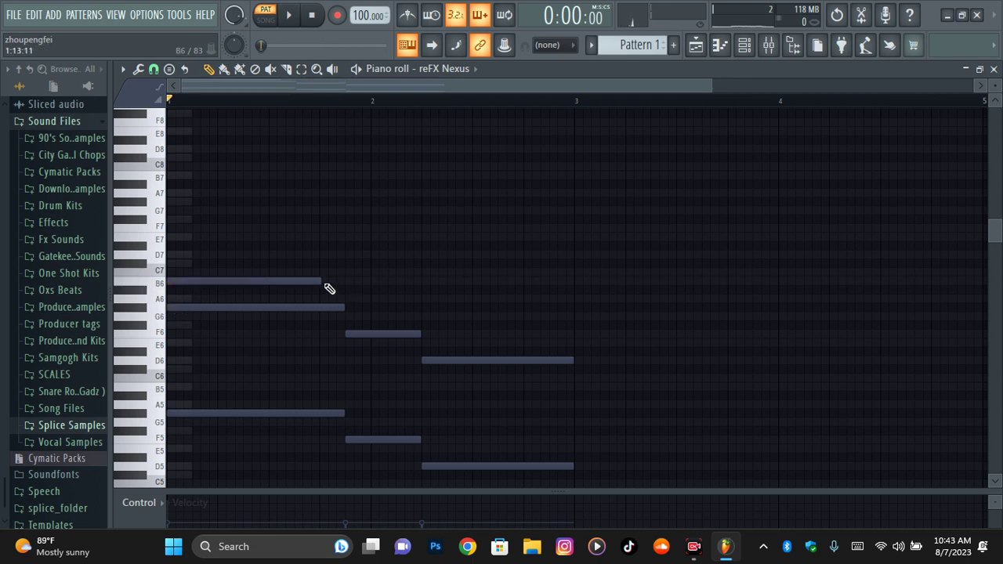
pyautogui.hotkey('ctrl', 'a')
pyautogui.hotkey('ctrl', 'Down')
pyautogui.scroll(-4, 349, 286)
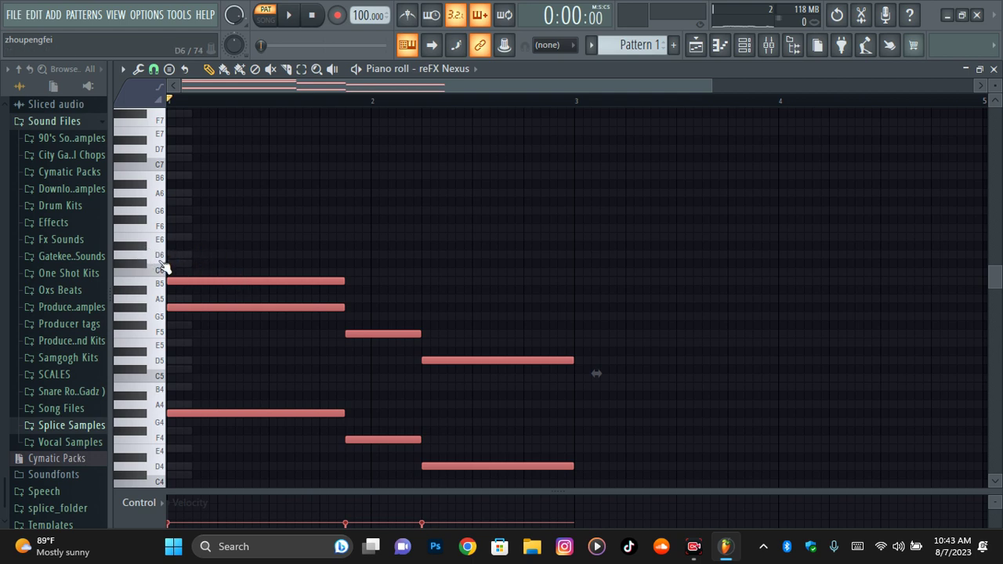
# Place and delete a trial D#6 note at the start, and transpose all remaining notes down two semitones
pyautogui.click(191, 247)
pyautogui.rightClick(289, 247)
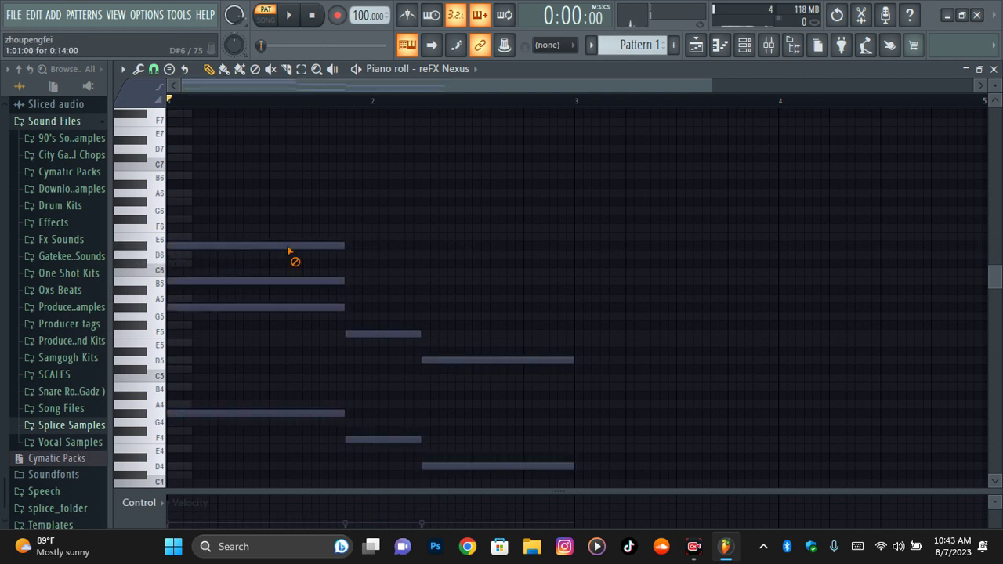
pyautogui.hotkey('ctrl', 'a')
pyautogui.press('Down')
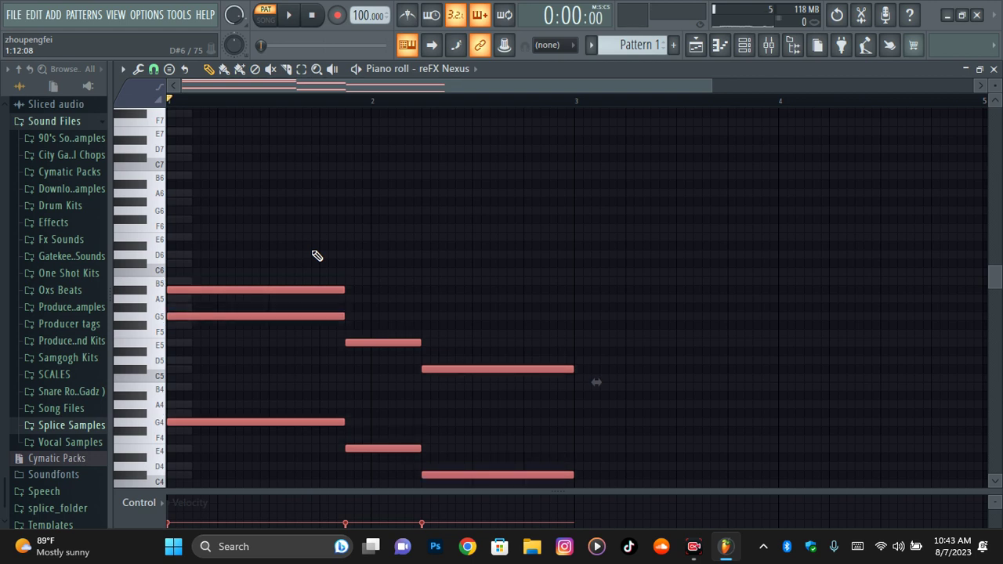
pyautogui.press('Down')
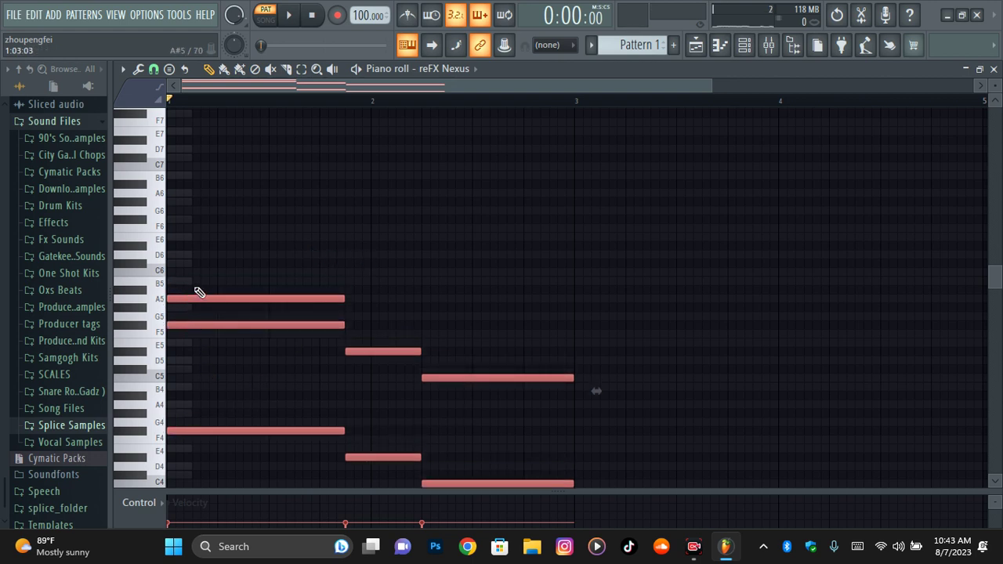
# Add a 14-step C#6 note at the start of bar 1 and play the pattern
pyautogui.click(196, 264)
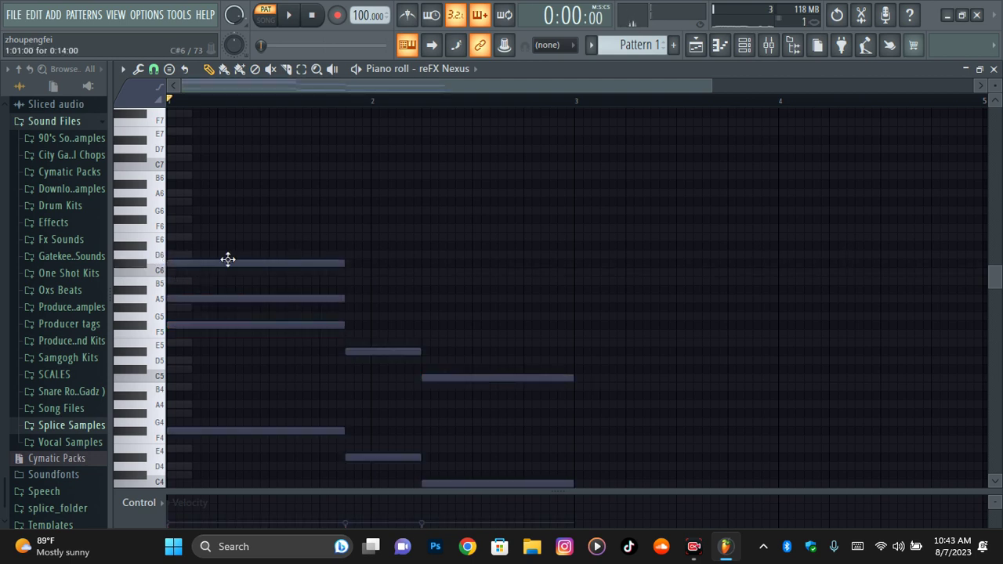
pyautogui.press('space')
pyautogui.scroll(-2, 513, 262)
pyautogui.press('space')
# Transpose all notes down one octave and play the pattern
pyautogui.hotkey('ctrl', 'a')
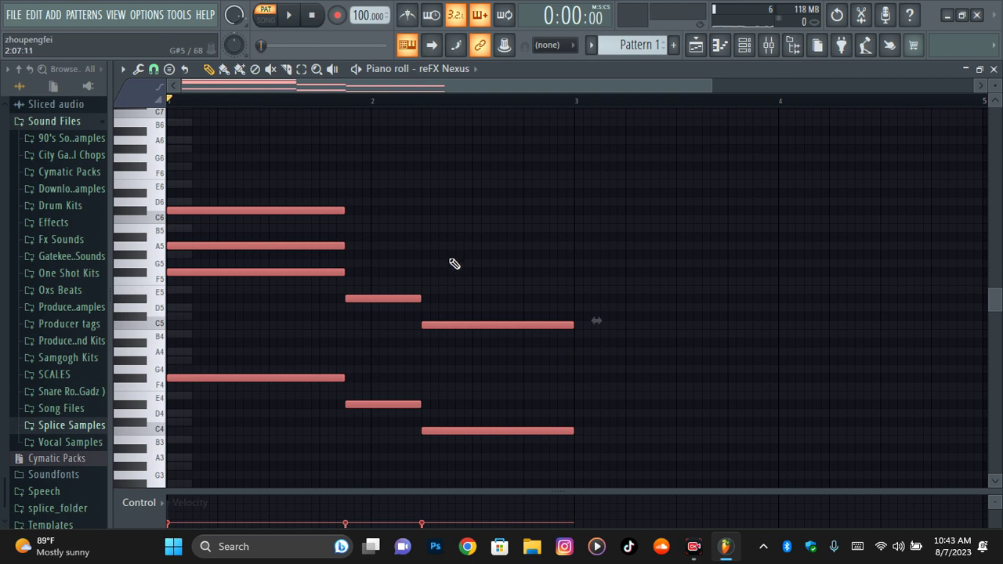
pyautogui.hotkey('ctrl', 'Down')
pyautogui.press('space')
pyautogui.scroll(-3, 444, 267)
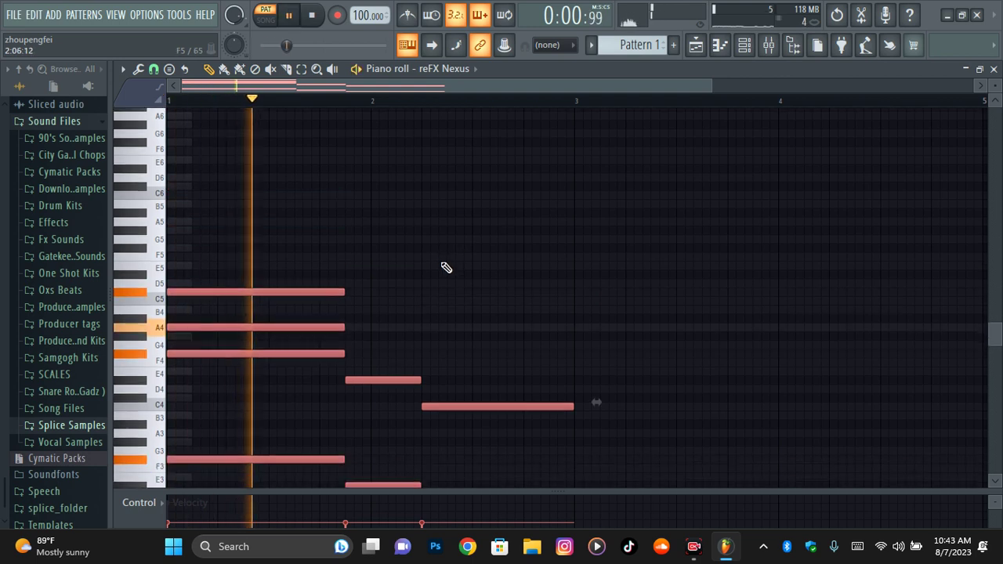
pyautogui.press('space')
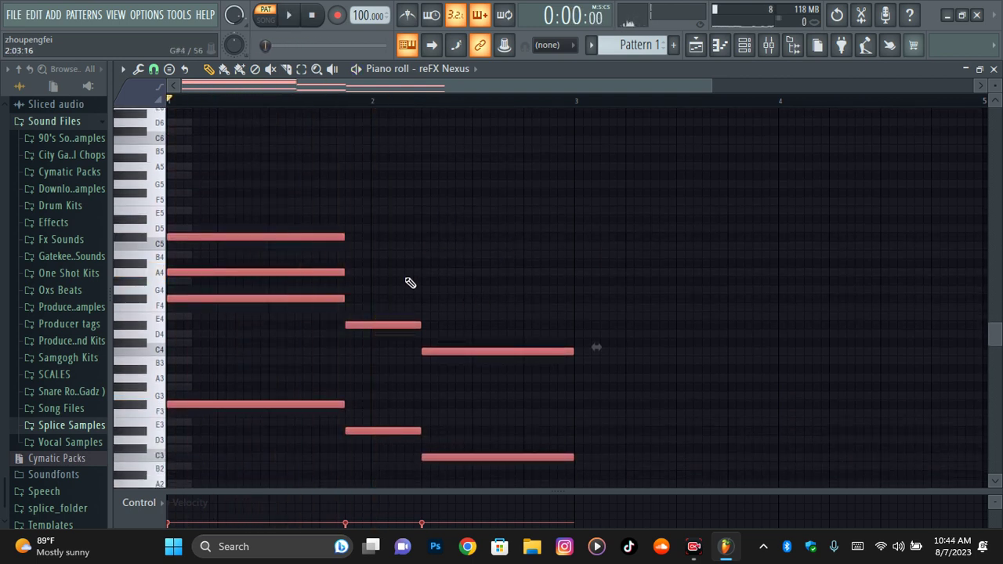
# Duplicate the first chord's upper two notes, C#5 and A4, above the second chord and shorten the copies to its length
pyautogui.press('space')
pyautogui.moveTo(338, 284); pyautogui.dragTo(331, 221)
pyautogui.press('space')
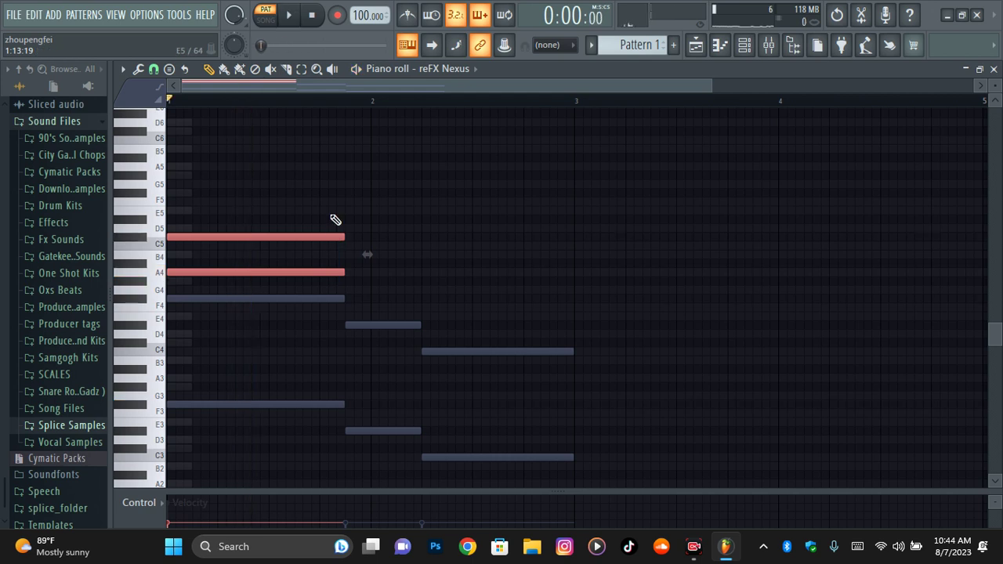
pyautogui.hotkey('ctrl', 'b')
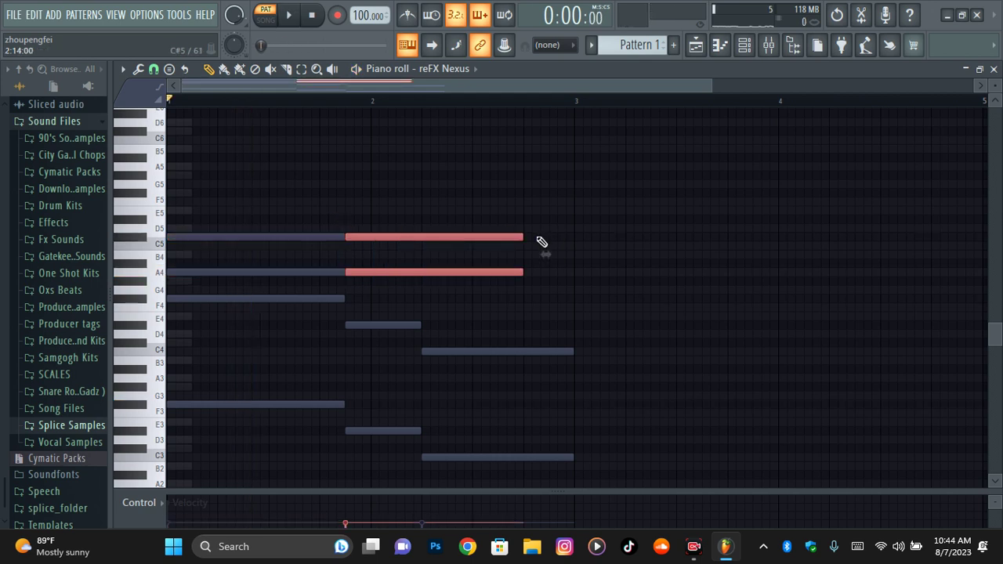
pyautogui.press('space')
pyautogui.moveTo(528, 236); pyautogui.dragTo(420, 249)
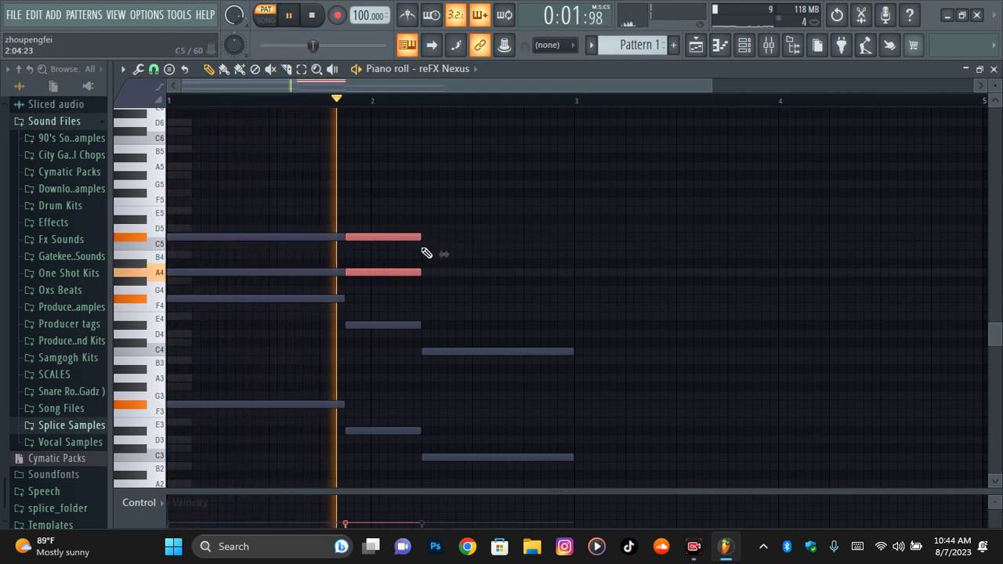
# Lower the second chord's two root notes one semitone to D4 and D3, and play the pattern
pyautogui.press('space')
pyautogui.press('space')
pyautogui.press('space')
pyautogui.moveTo(391, 304); pyautogui.dragTo(397, 474)
pyautogui.press('Down')
pyautogui.press('space')
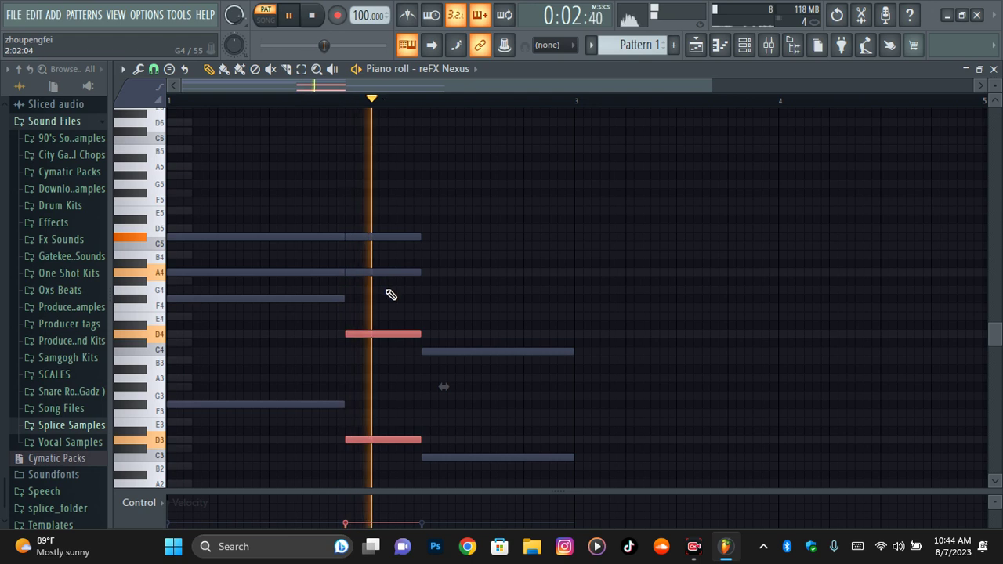
# Lower the third chord's two root notes one semitone to B3 and B2, and add equally long C#5 and A4 notes above them
pyautogui.moveTo(465, 331); pyautogui.dragTo(475, 470)
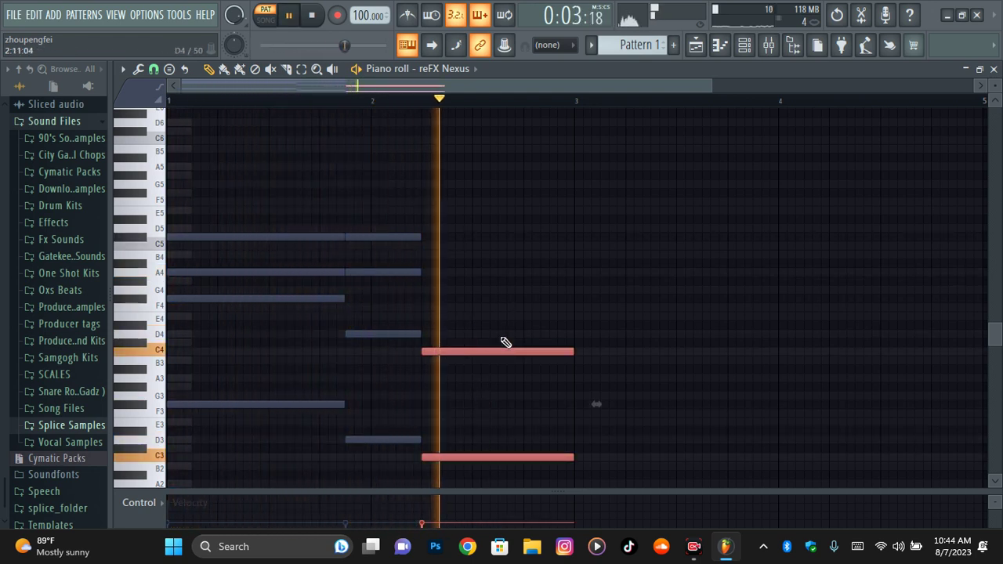
pyautogui.moveTo(497, 342); pyautogui.dragTo(488, 468)
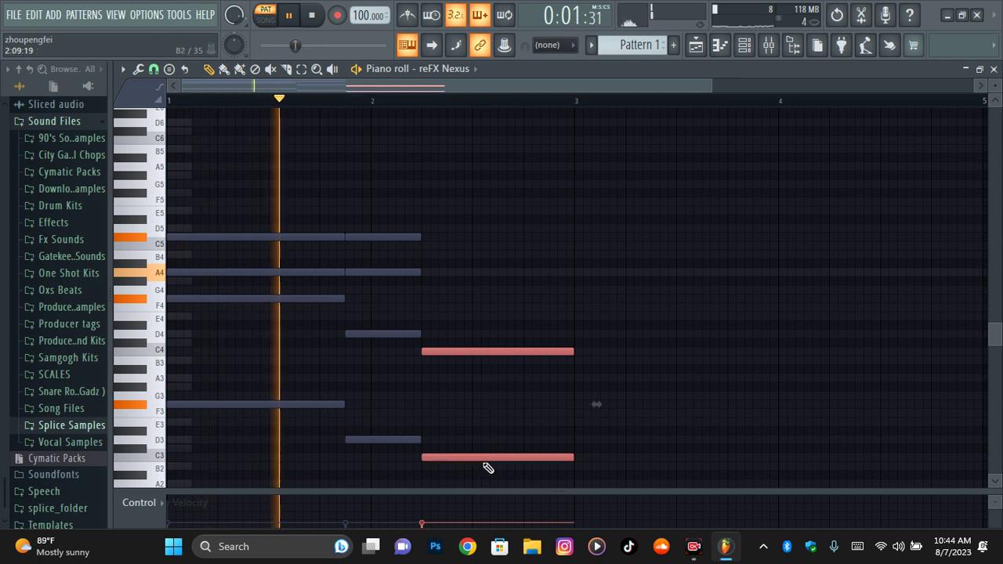
pyautogui.hotkey('shift', 'Down')
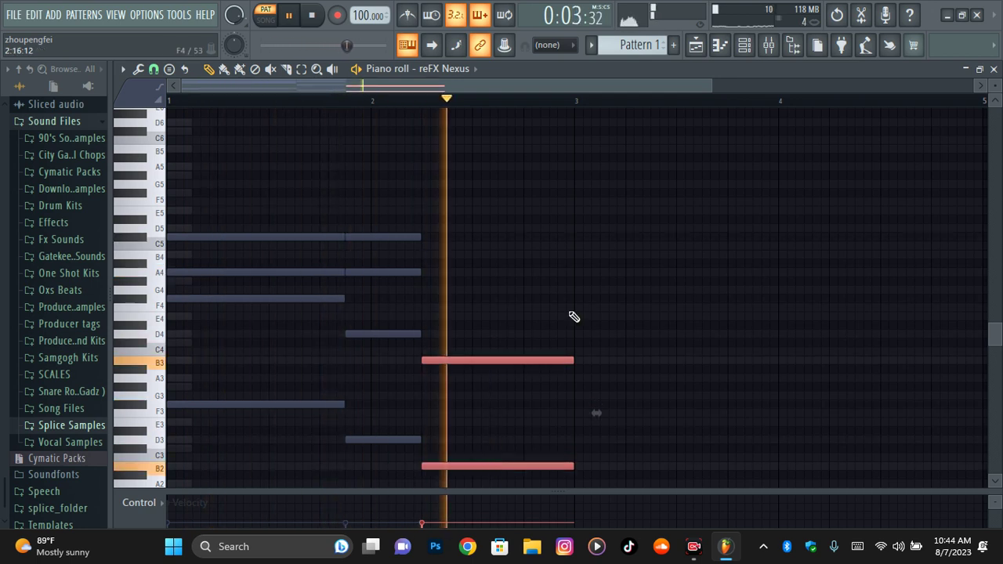
pyautogui.hotkey('ctrl', 'd')
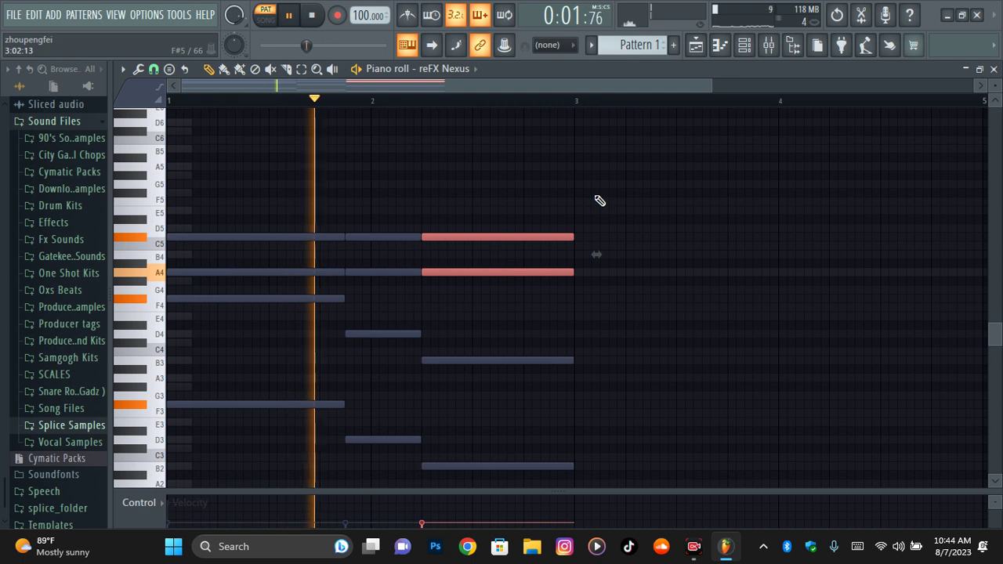
# Transpose all notes down four semitones and play the pattern
pyautogui.hotkey('ctrl', 'a')
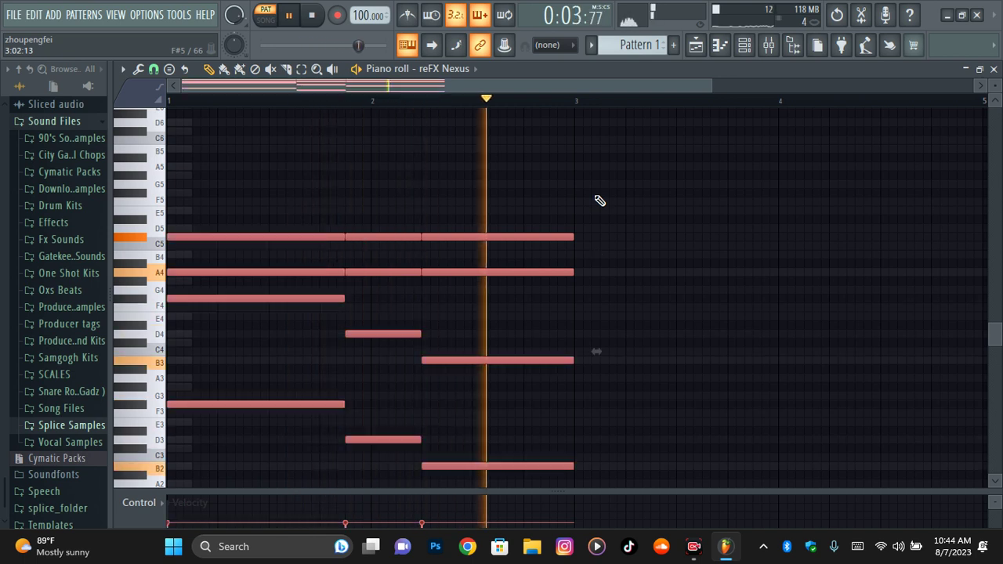
pyautogui.press('Down')
pyautogui.press('Down')
pyautogui.press('Down')
pyautogui.press('Down')
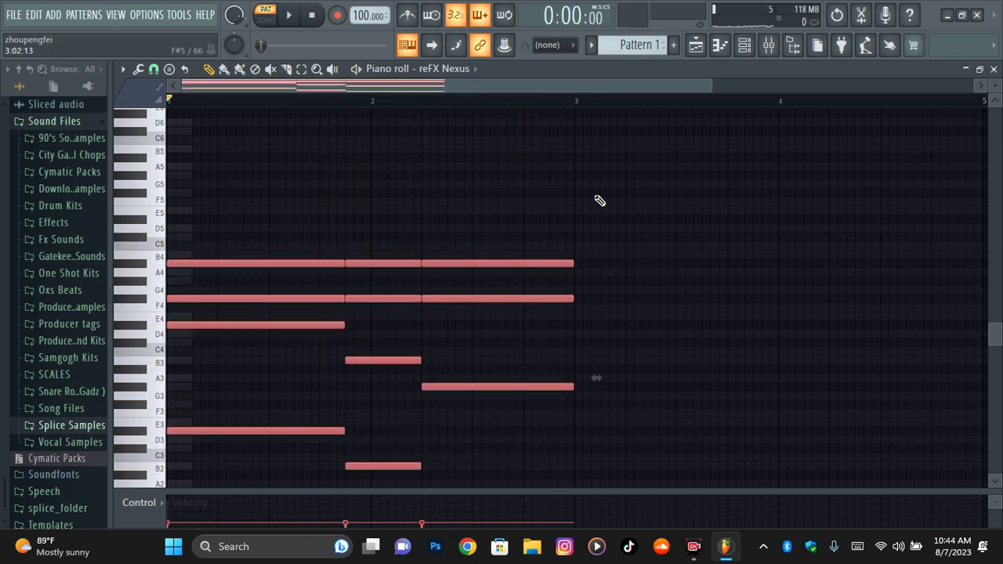
pyautogui.press('space')
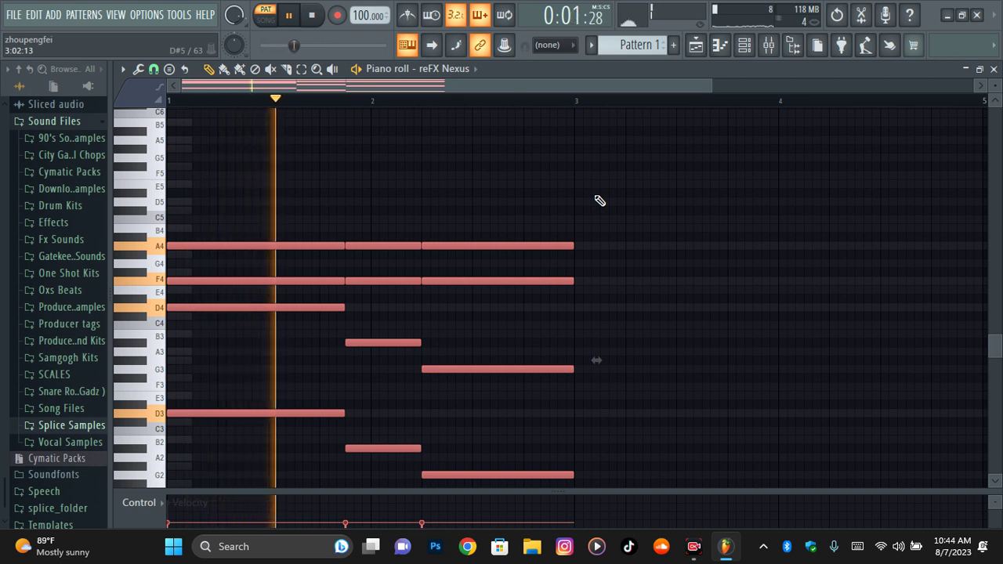
# Move the second chord's A4 note down below its F4 note, and transpose all notes down one semitone
pyautogui.hotkey('ctrl', 'd')
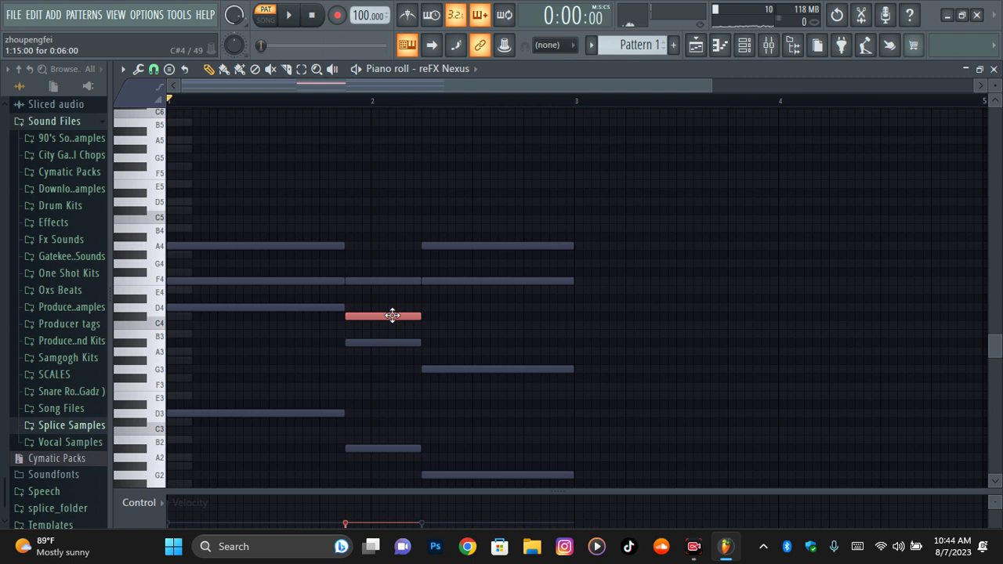
pyautogui.hotkey('ctrl', 'a')
pyautogui.press('Down')
pyautogui.press('Down')
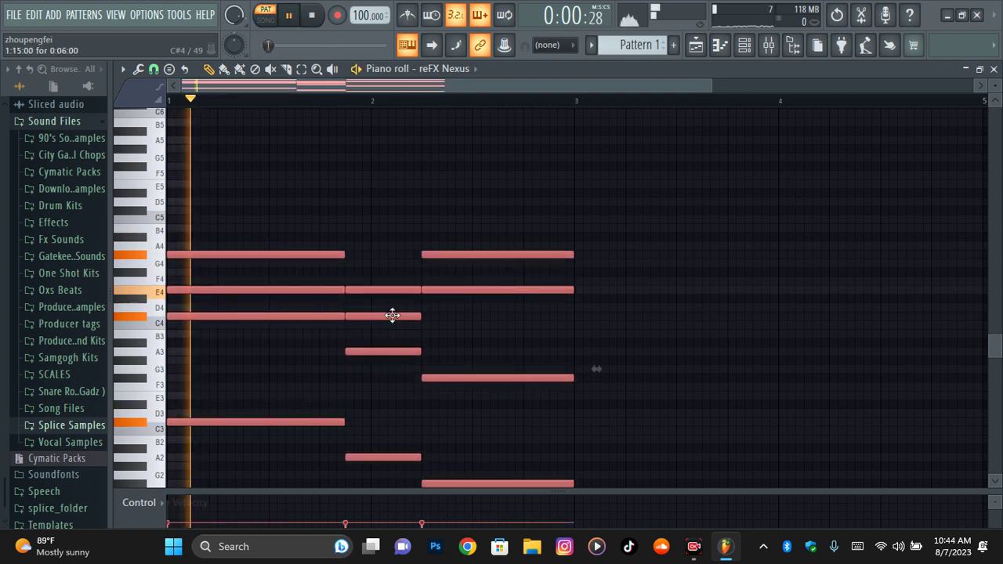
# Move the third chord's upper two notes down to A3 and C#4, and play the pattern
pyautogui.scroll(-1, 392, 315)
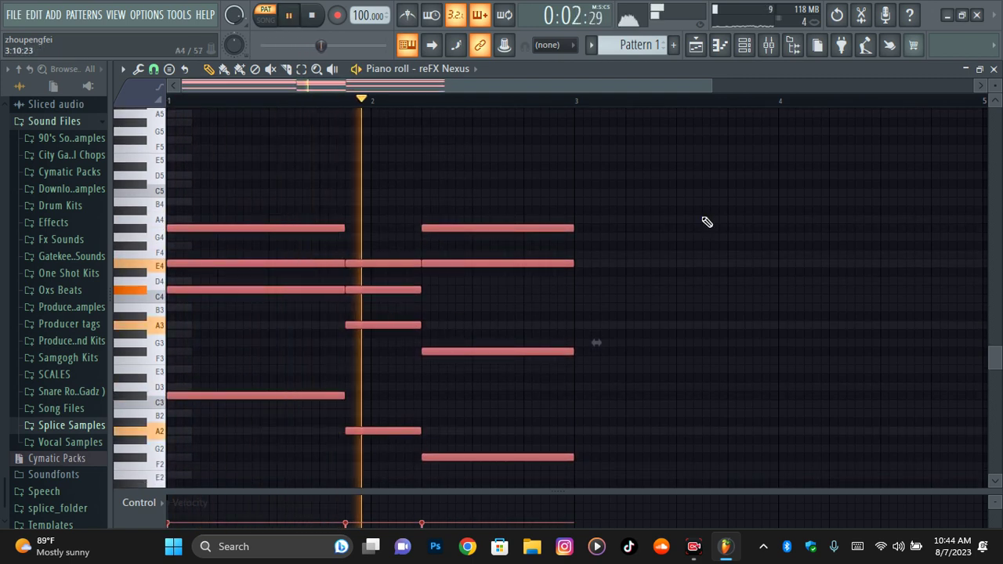
pyautogui.press('space')
pyautogui.click(508, 228)
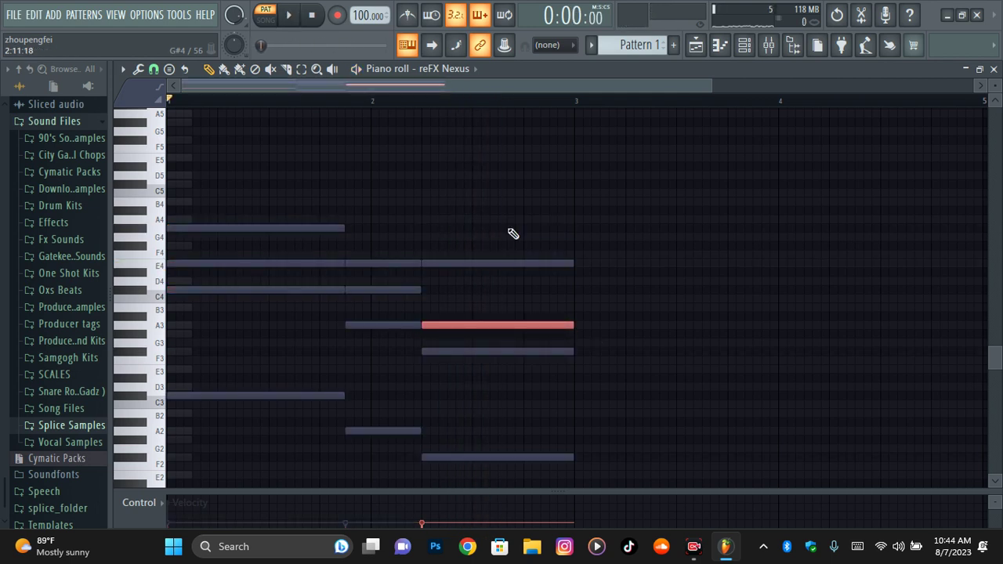
pyautogui.hotkey('ctrl', 'a')
pyautogui.press('space')
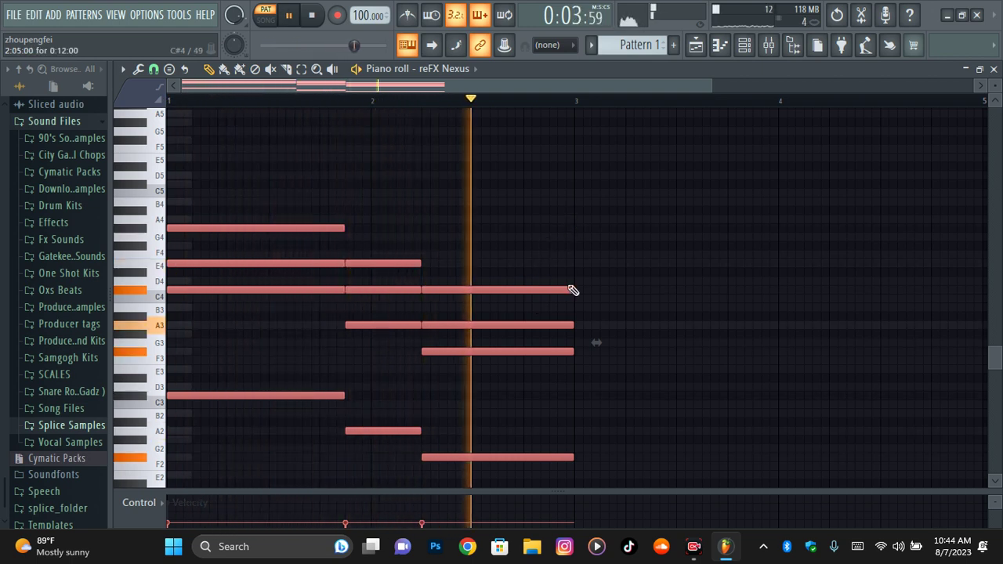
# Delete the third chord, and stretch the second chord's four notes to the end of bar 2 with quantizing
pyautogui.hotkey('ctrl', 'd')
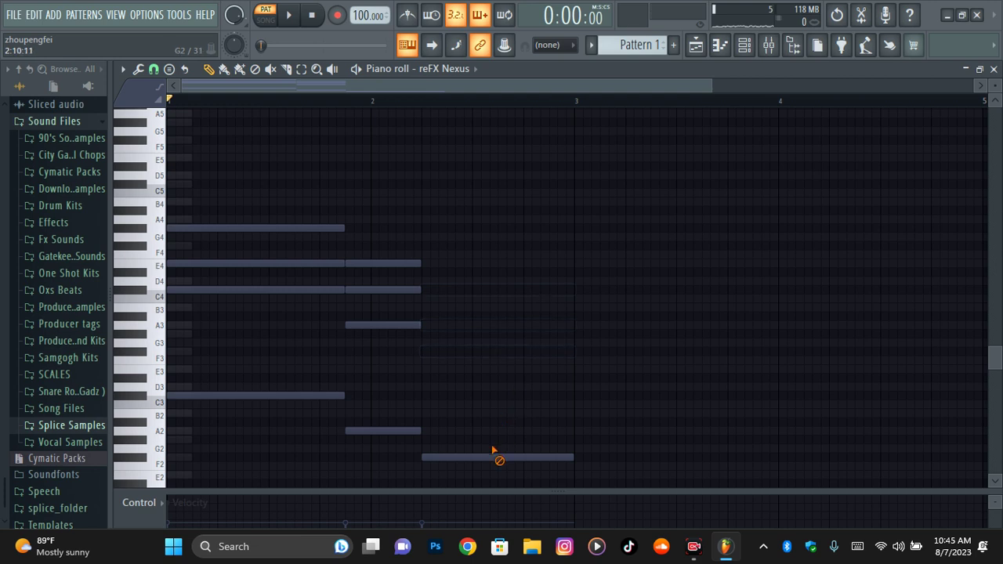
pyautogui.moveTo(406, 475); pyautogui.dragTo(384, 235)
pyautogui.press('space')
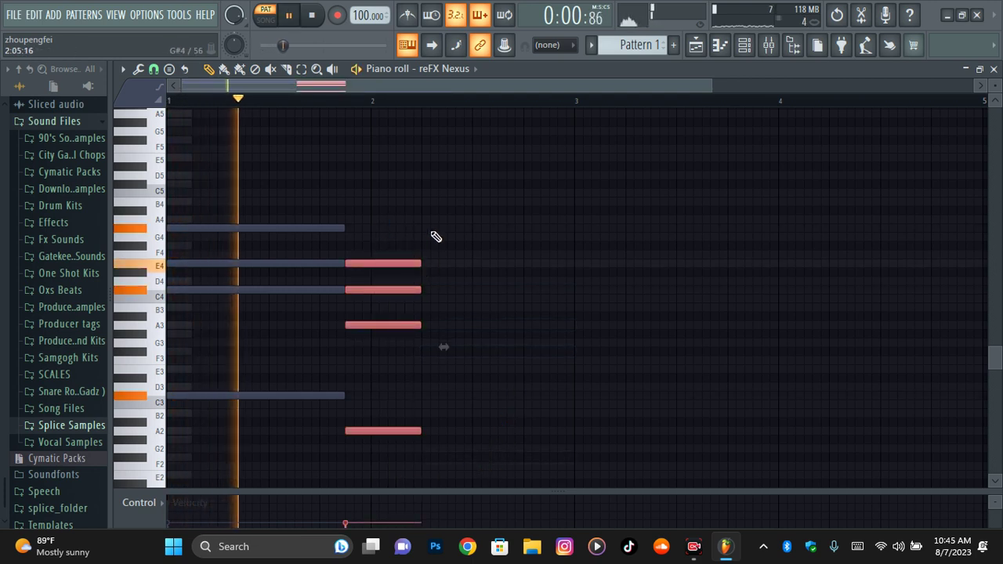
pyautogui.moveTo(445, 227); pyautogui.dragTo(412, 449)
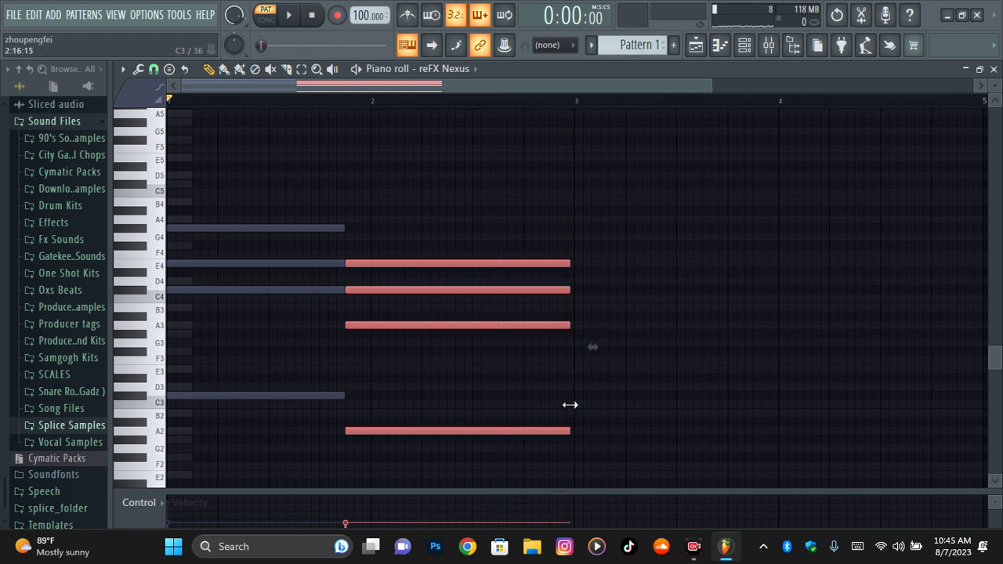
pyautogui.hotkey('alt', 'q')
pyautogui.press('Return')
pyautogui.hotkey('ctrl', 'd')
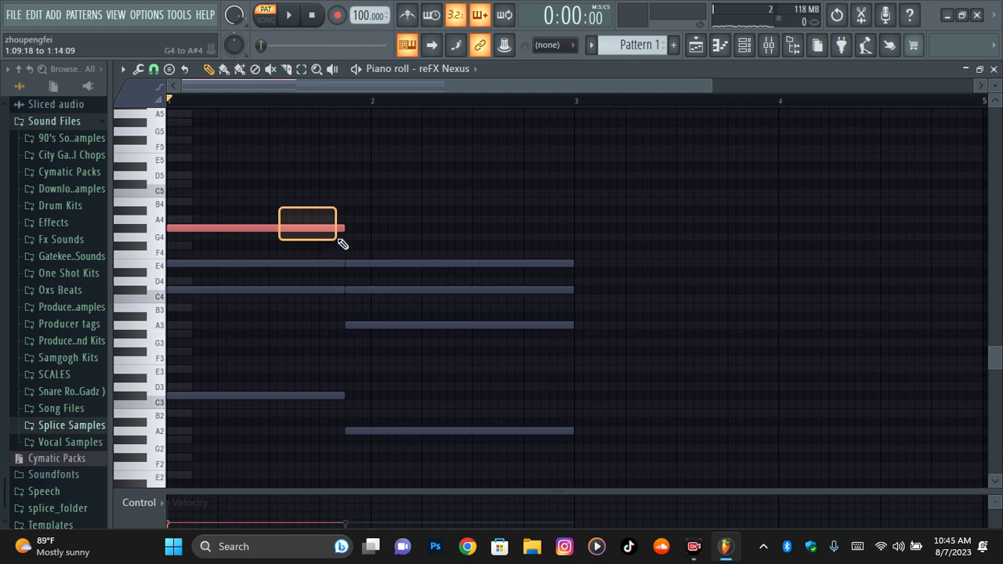
# Duplicate each chord's top note one octave lower, at G#3 and E3, and play the pattern
pyautogui.hotkey('ctrl', 'Down')
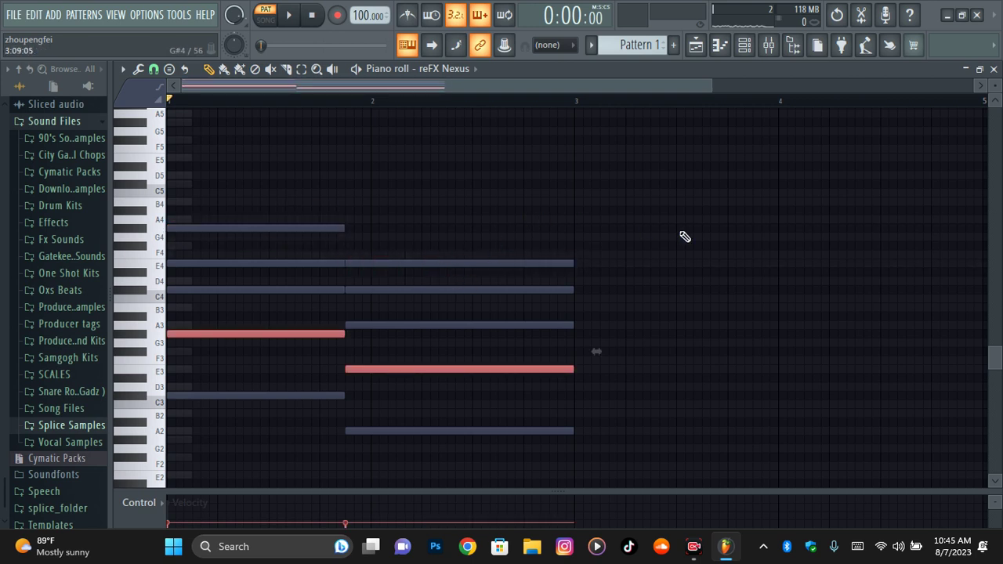
pyautogui.press('space')
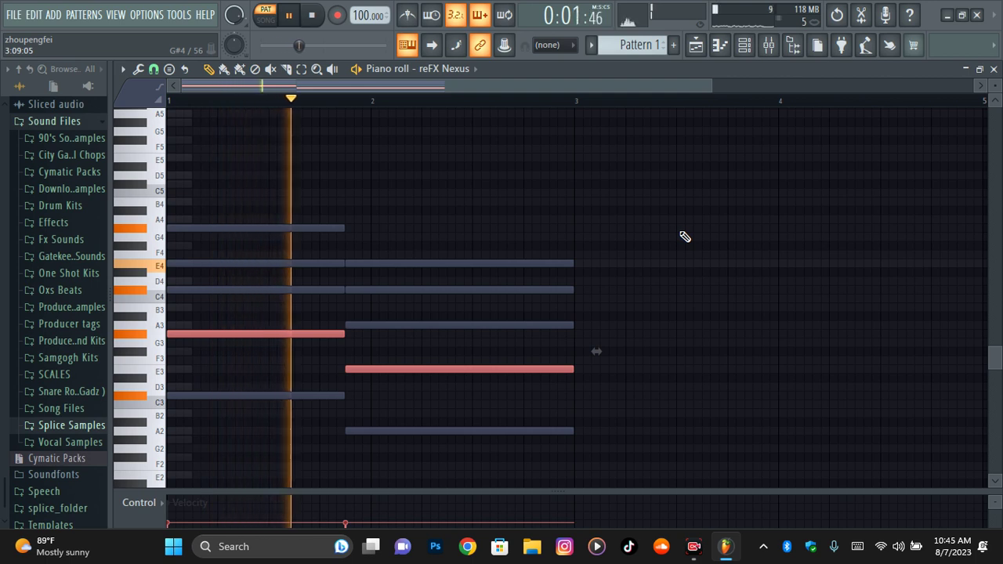
pyautogui.hotkey('ctrl', 'd')
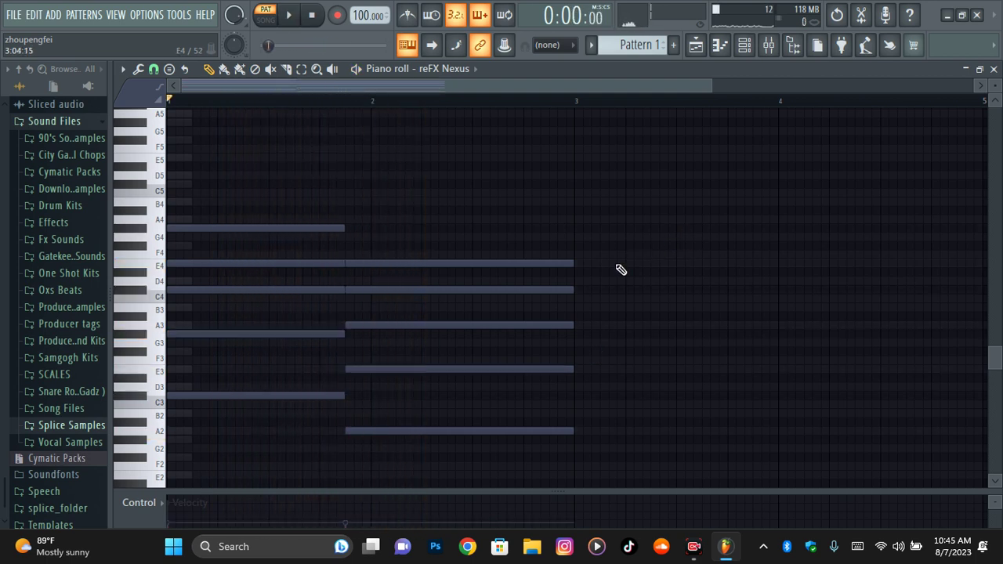
# Duplicate the first chord's E4 and the second chord's C#4 one octave lower, and play the pattern
pyautogui.scroll(-3, 600, 264)
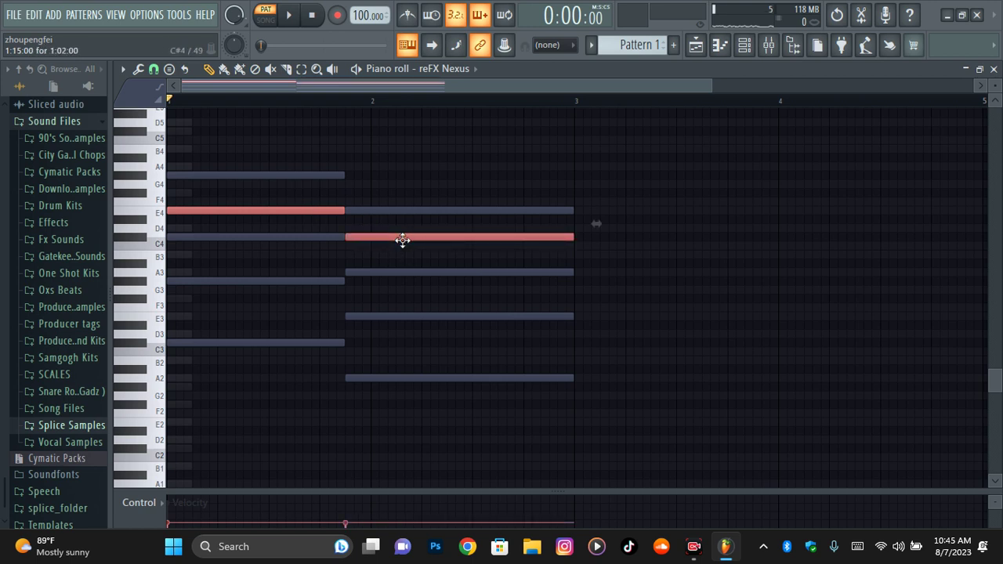
pyautogui.hotkey('ctrl', 'Down')
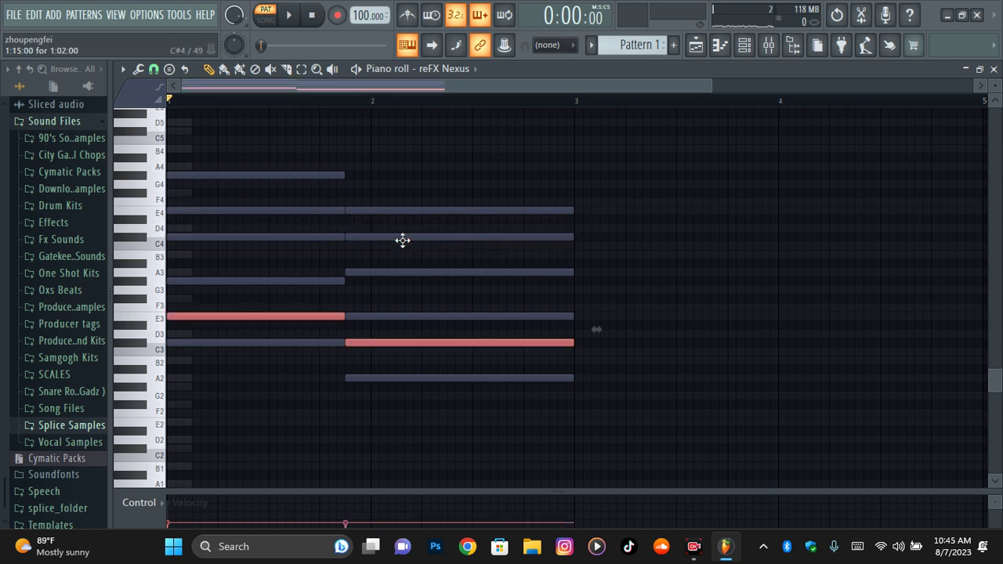
pyautogui.press('space')
# Transpose all notes up one octave and play the pattern
pyautogui.hotkey('ctrl', 'a')
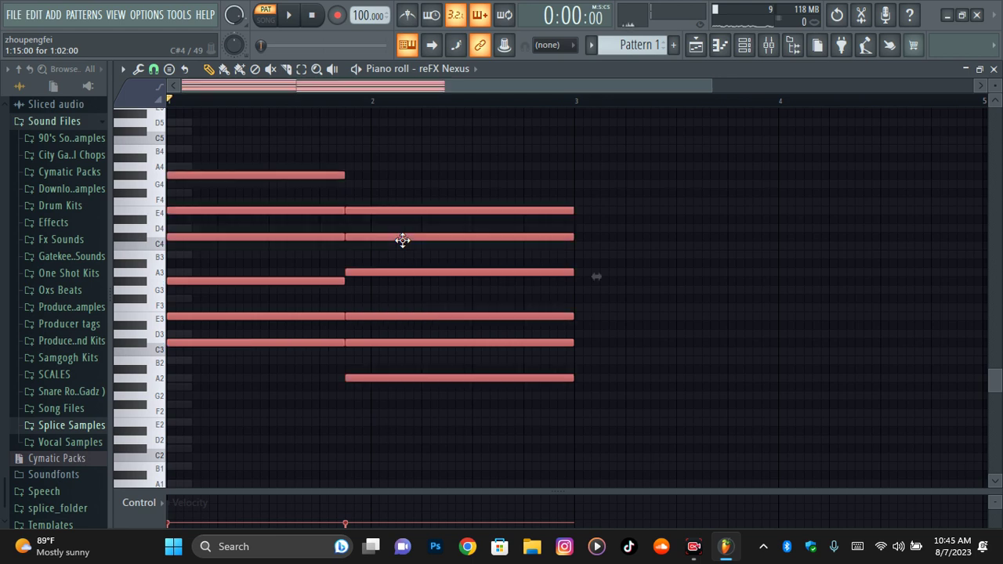
pyautogui.hotkey('ctrl', 'Up')
pyautogui.hotkey('ctrl', 'Up')
pyautogui.hotkey('ctrl', 'Down')
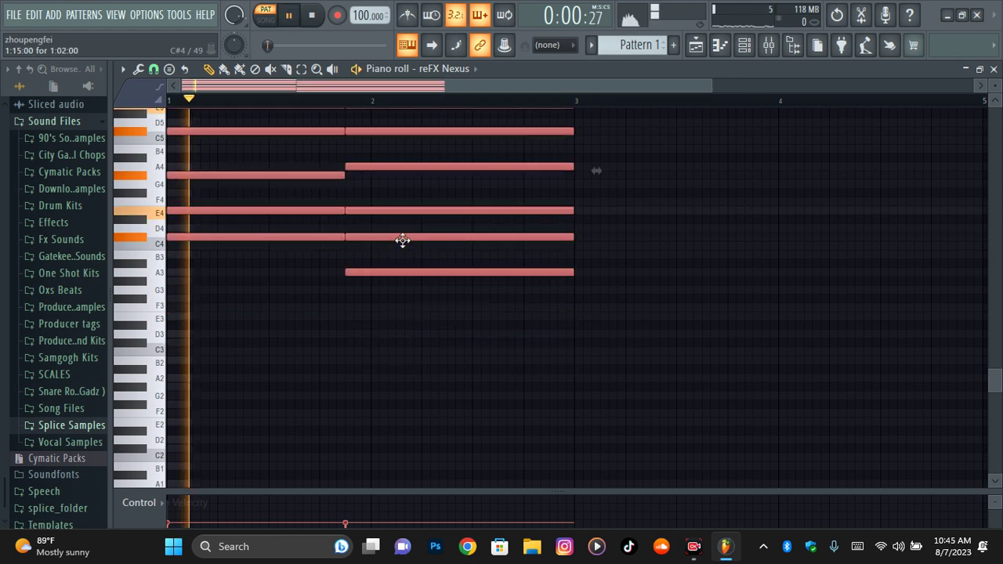
pyautogui.scroll(2, 403, 241)
pyautogui.press('space')
# Transpose all notes down nine semitones, play the pattern and clear the note selection
pyautogui.hotkey('shift', 'Down')
pyautogui.hotkey('shift', 'Down')
pyautogui.hotkey('shift', 'Down')
pyautogui.hotkey('shift', 'Down')
pyautogui.hotkey('shift', 'Down')
pyautogui.hotkey('shift', 'Down')
pyautogui.hotkey('shift', 'Down')
pyautogui.hotkey('shift', 'Down')
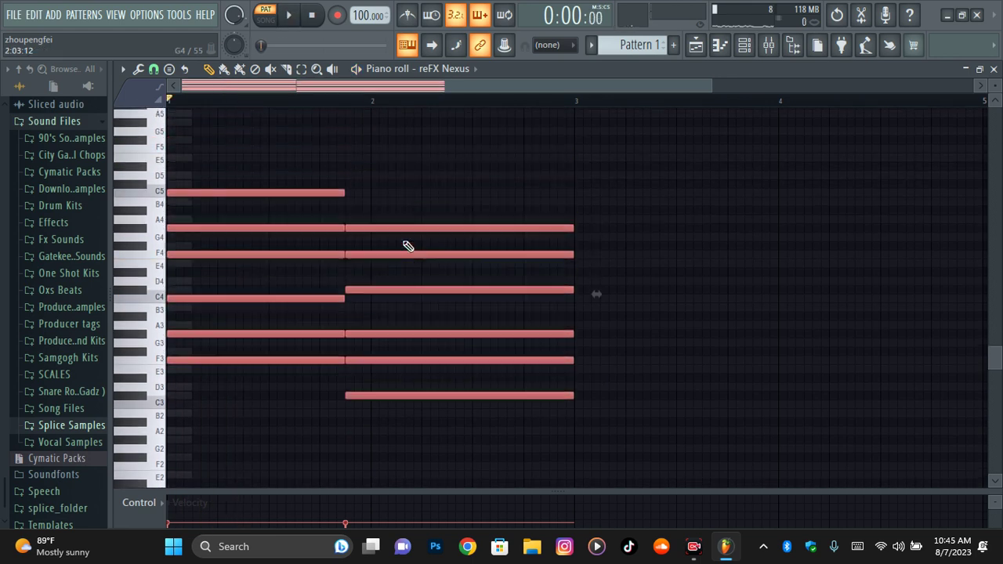
pyautogui.press('Down')
pyautogui.press('space')
pyautogui.click(760, 223)
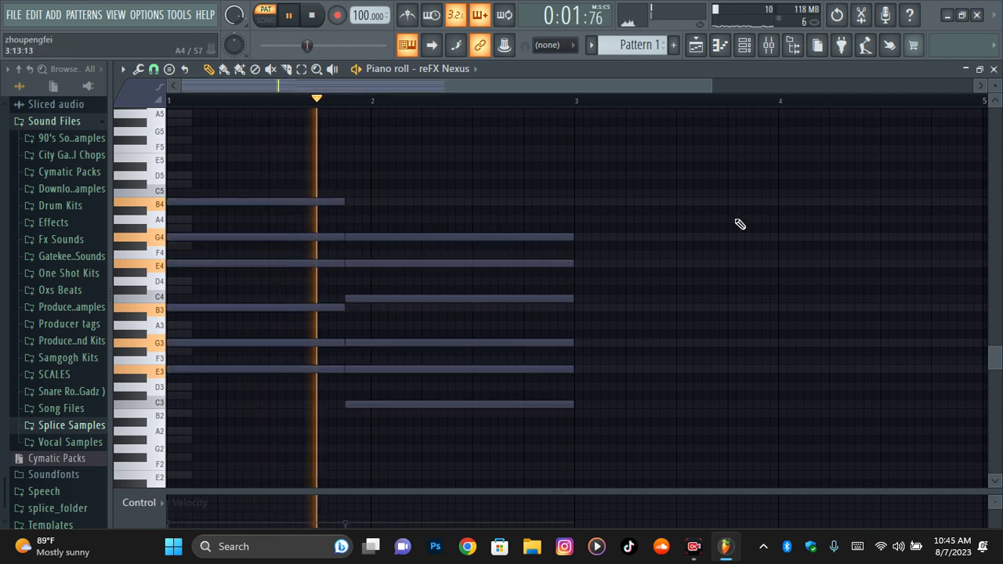
# Stretch all notes proportionally so that the first chord fills bar 1, and play the pattern
pyautogui.press('space')
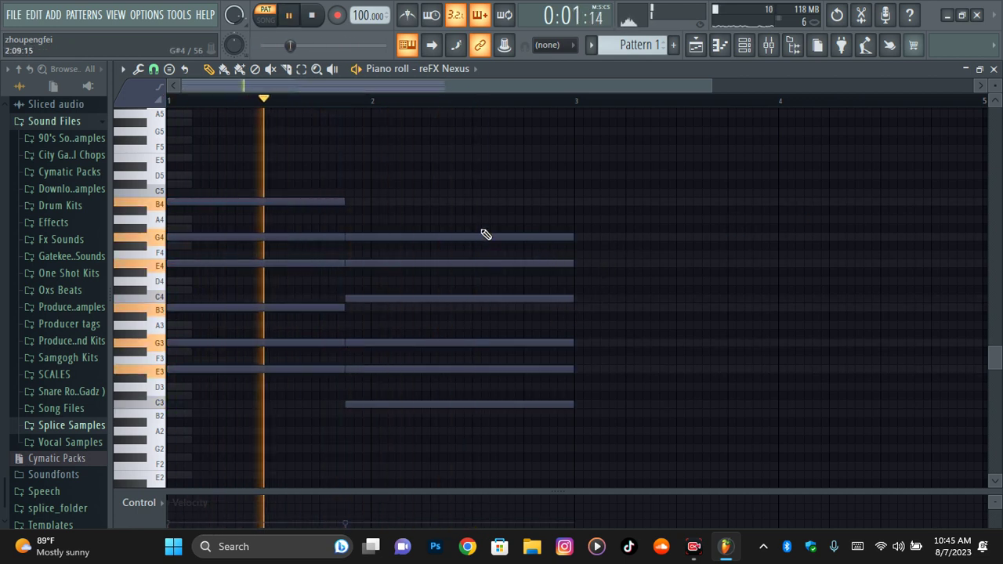
pyautogui.hotkey('ctrl', 'a')
pyautogui.press('space')
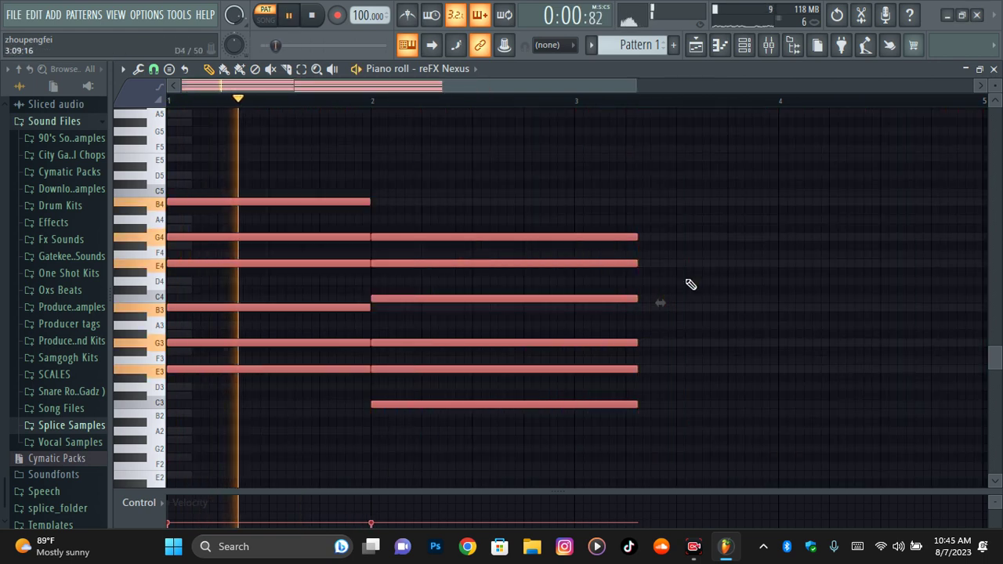
# Shorten the second chord's notes to end at the start of bar 3, quantize them and clear the selection
pyautogui.click(676, 255)
pyautogui.moveTo(627, 200); pyautogui.dragTo(558, 391)
pyautogui.press('space')
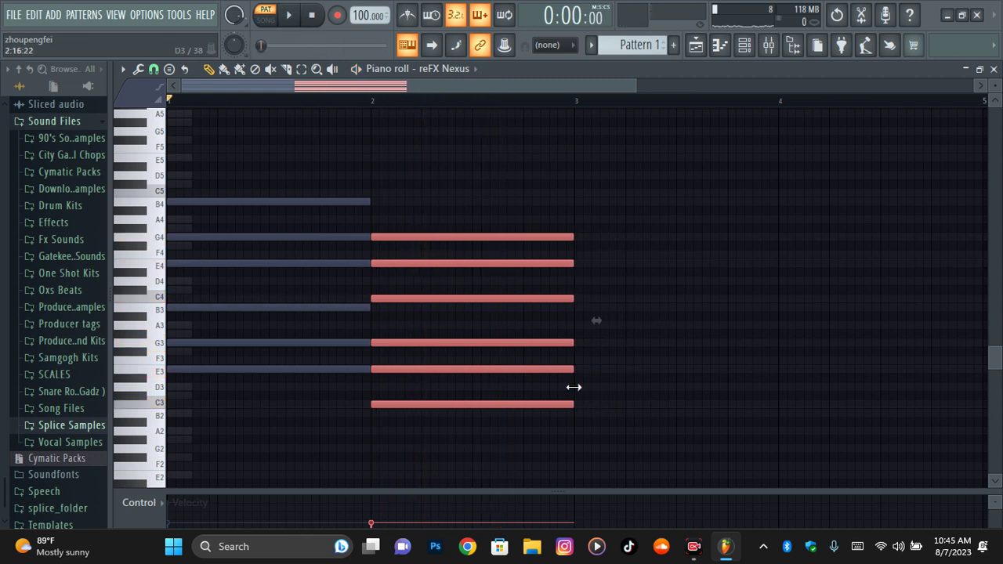
pyautogui.hotkey('alt', 'q')
pyautogui.press('Return')
pyautogui.click(619, 368)
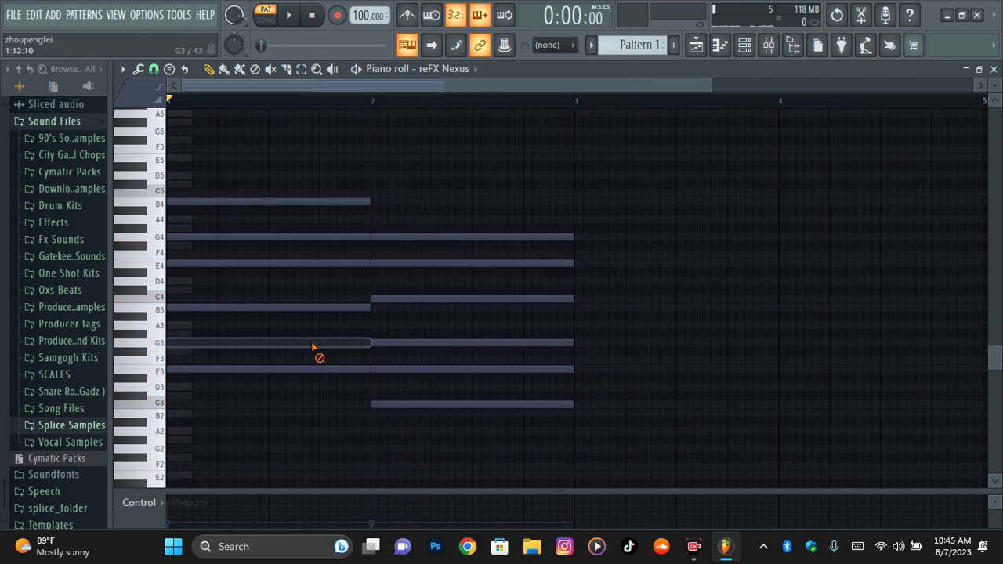
# Delete the first chord's G3 and the second chord's E3, add E2 and C2 bass notes beneath the chords, and play the pattern
pyautogui.press('space')
pyautogui.press('space')
pyautogui.moveTo(253, 340); pyautogui.dragTo(360, 409)
pyautogui.moveTo(387, 402); pyautogui.dragTo(417, 425)
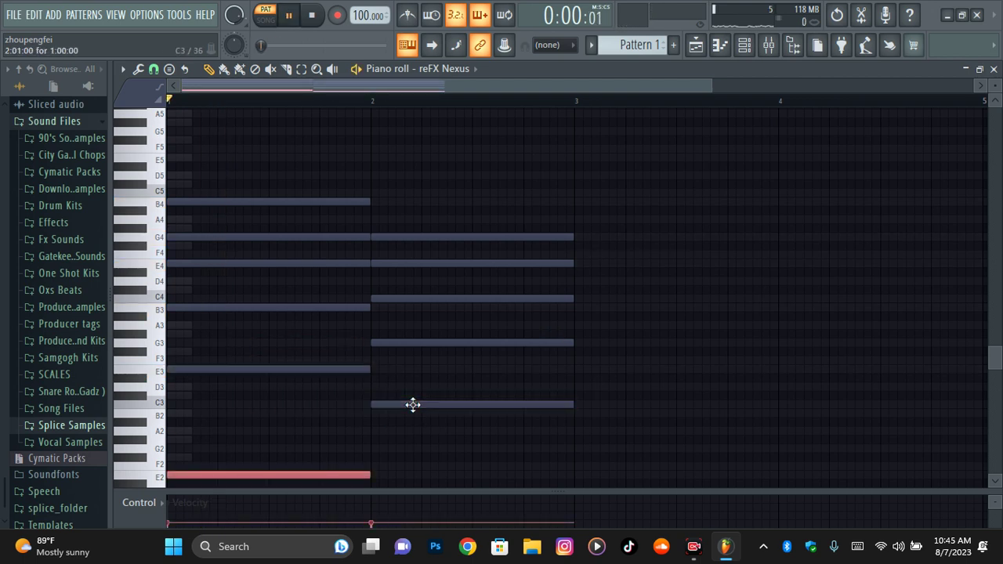
pyautogui.scroll(-1, 572, 339)
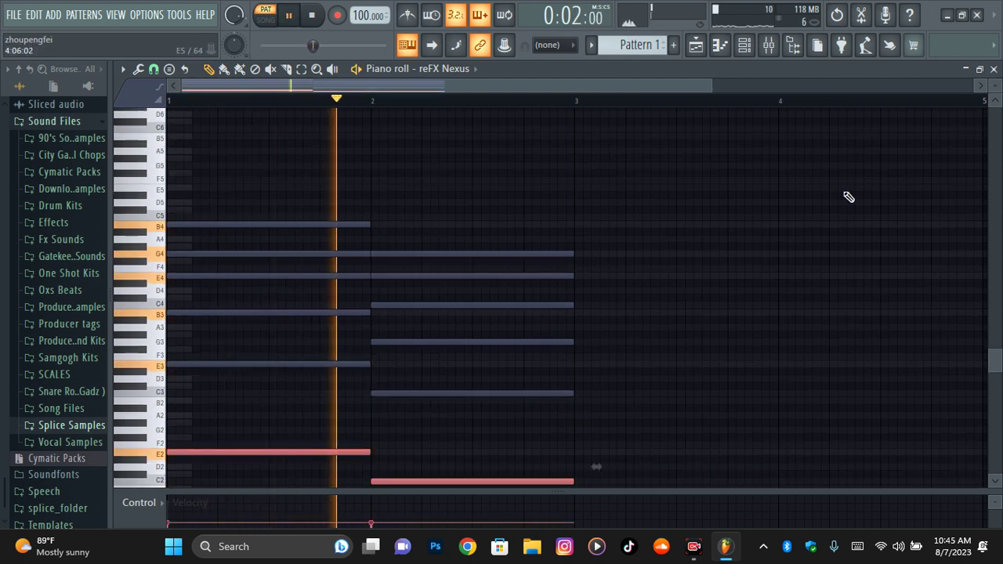
pyautogui.scroll(-1, 693, 259)
pyautogui.press('space')
# Try copying the second chord's G4, E4, C4 and C3 into bar 3, play the pattern and delete the copies
pyautogui.hotkey('ctrl', 'd')
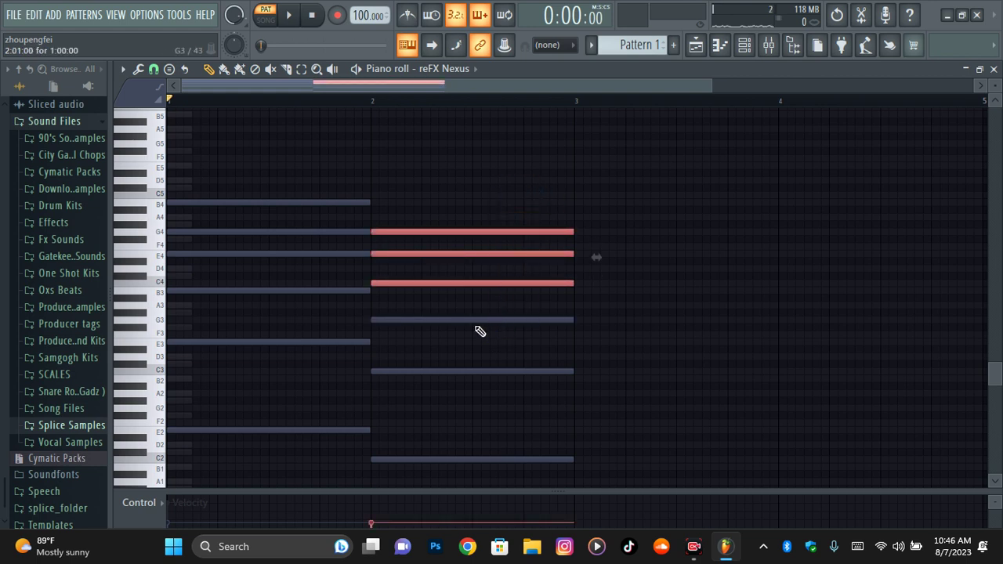
pyautogui.hotkey('ctrl', 'b')
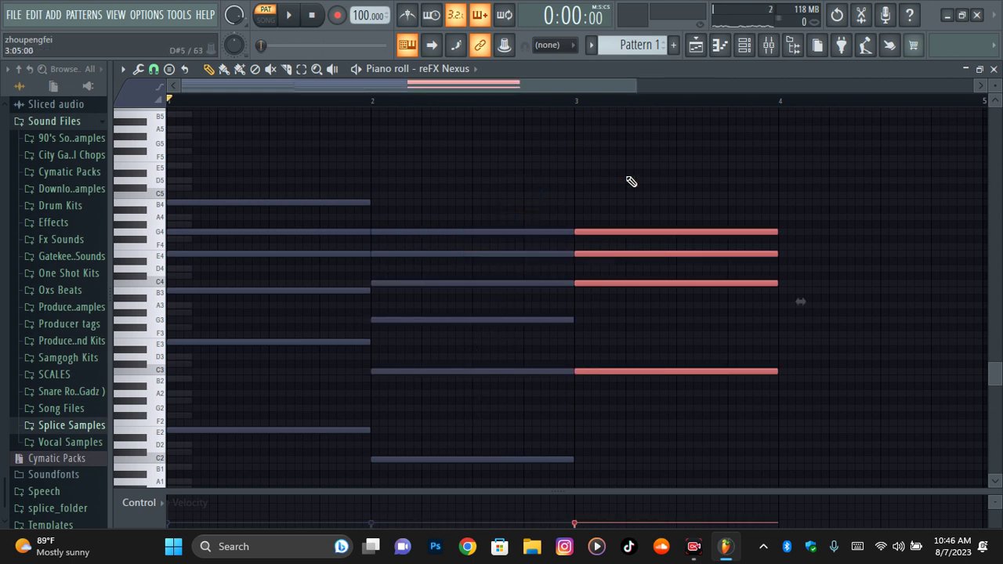
pyautogui.press('space')
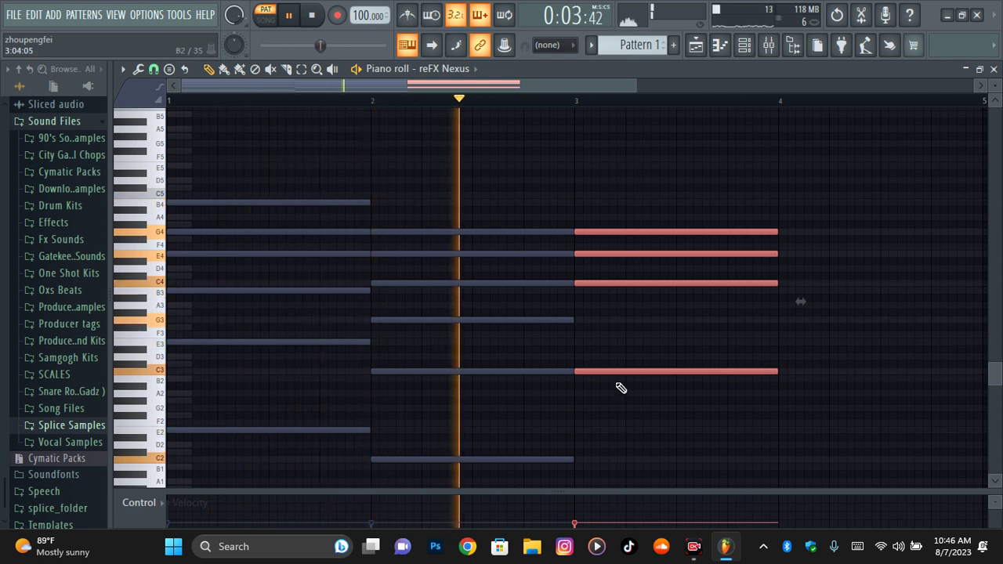
pyautogui.press('space')
pyautogui.rightClick(654, 228)
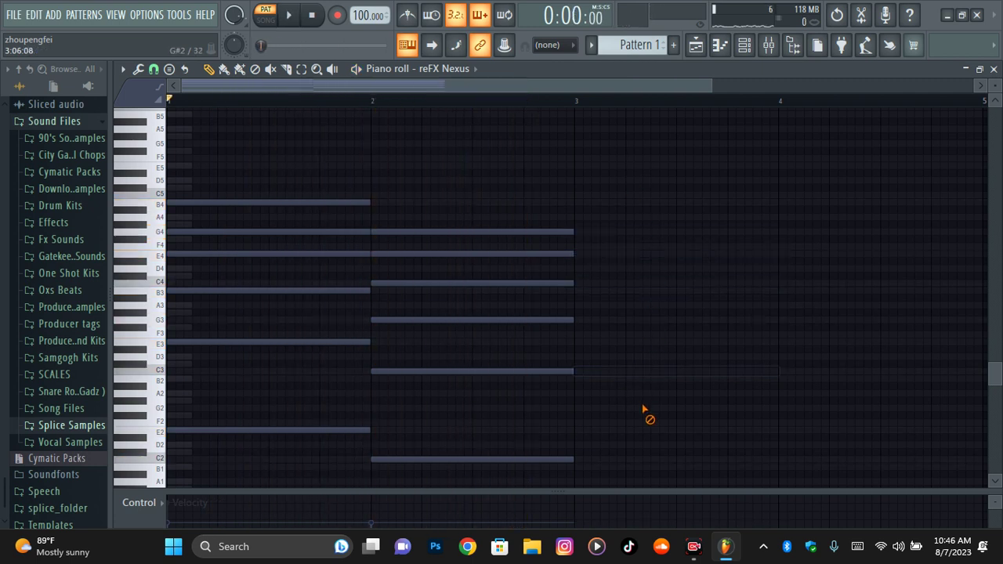
pyautogui.press('space')
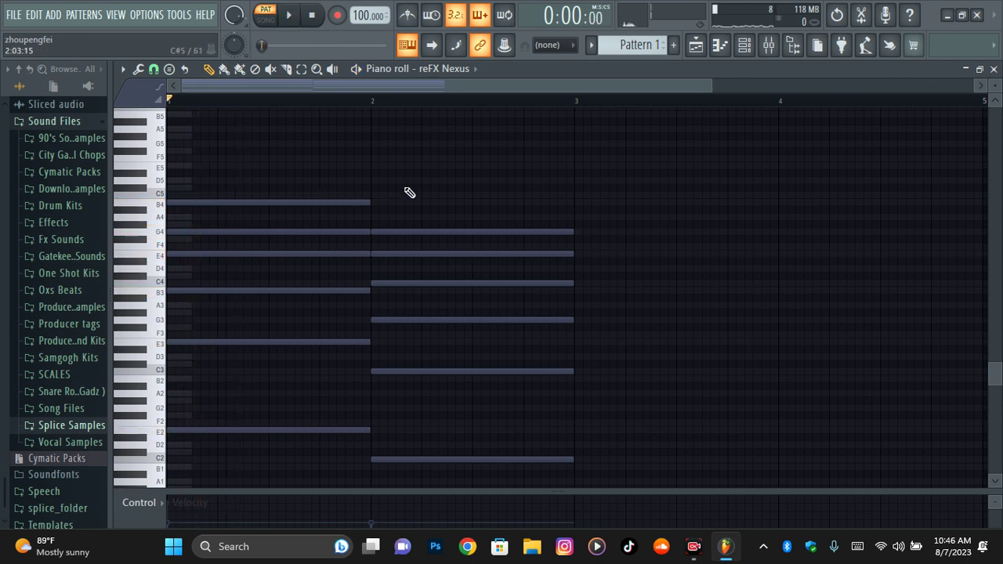
pyautogui.scroll(1, 622, 185)
pyautogui.scroll(-2, 654, 197)
pyautogui.scroll(3, 574, 204)
pyautogui.scroll(-1, 428, 205)
pyautogui.scroll(-1, 365, 204)
pyautogui.scroll(3, 524, 225)
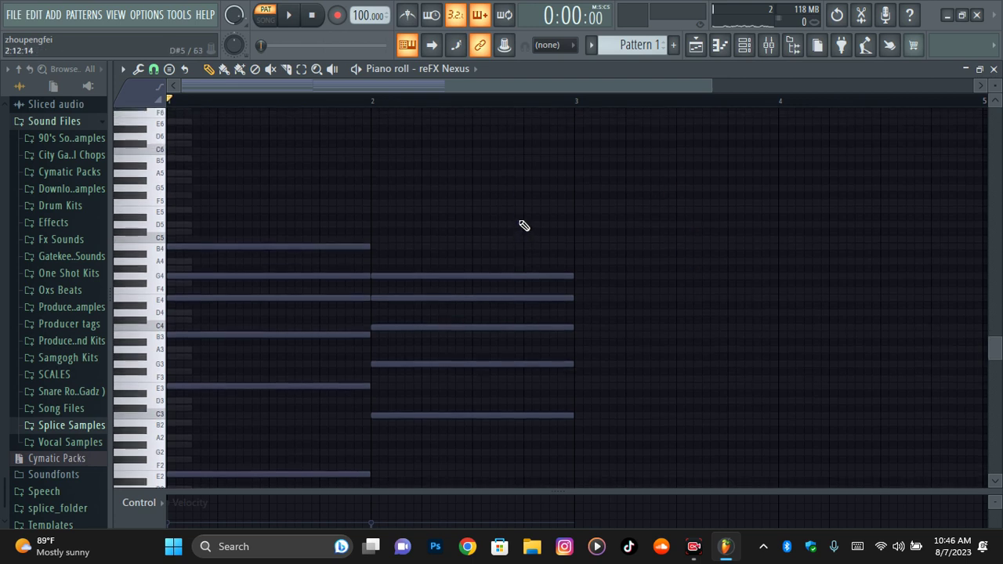
# During playback, add an A5 melody note starting just before bar 2 and a G5 note starting just after bar 2 begins
pyautogui.scroll(-2, 551, 219)
pyautogui.press('space')
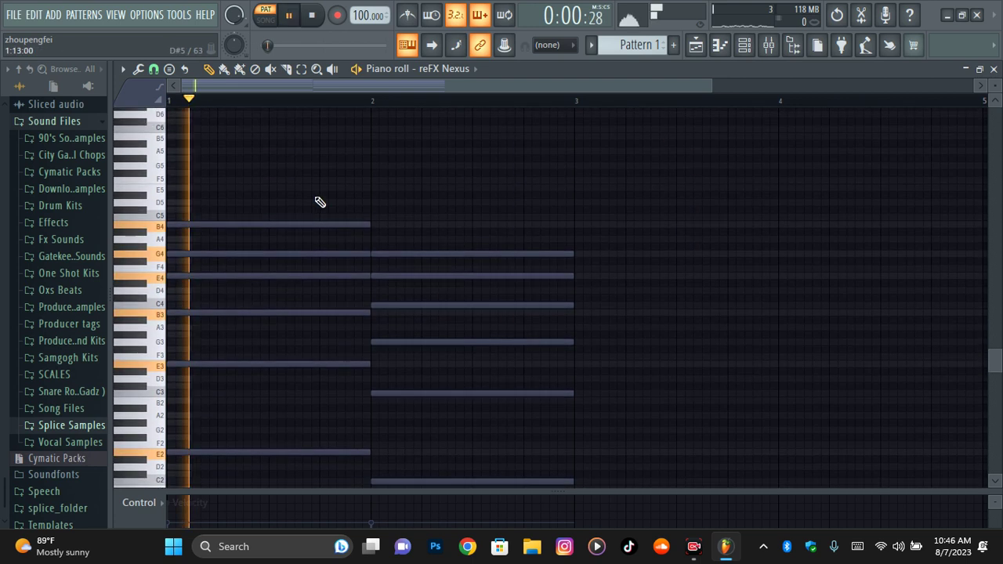
pyautogui.click(321, 151)
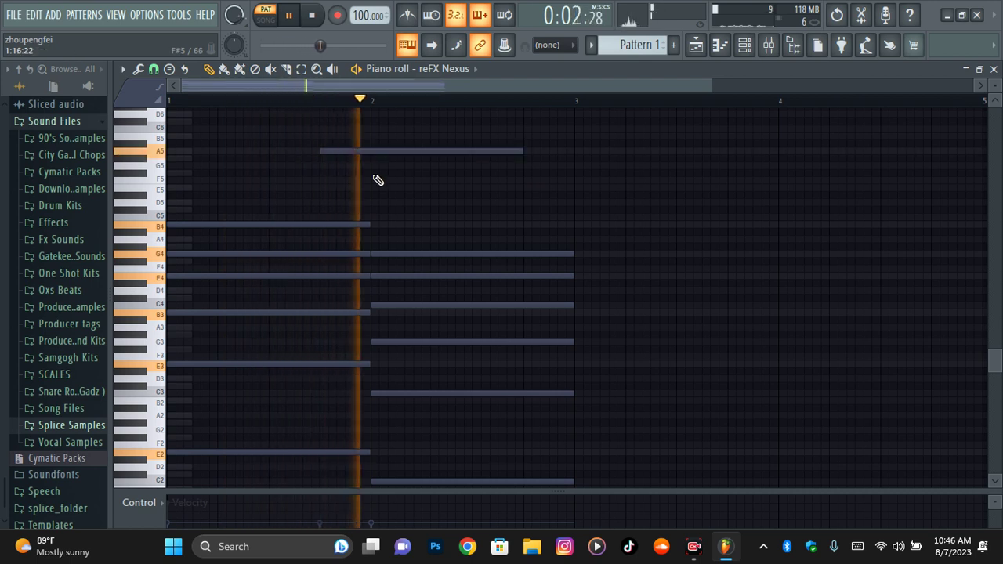
pyautogui.press('space')
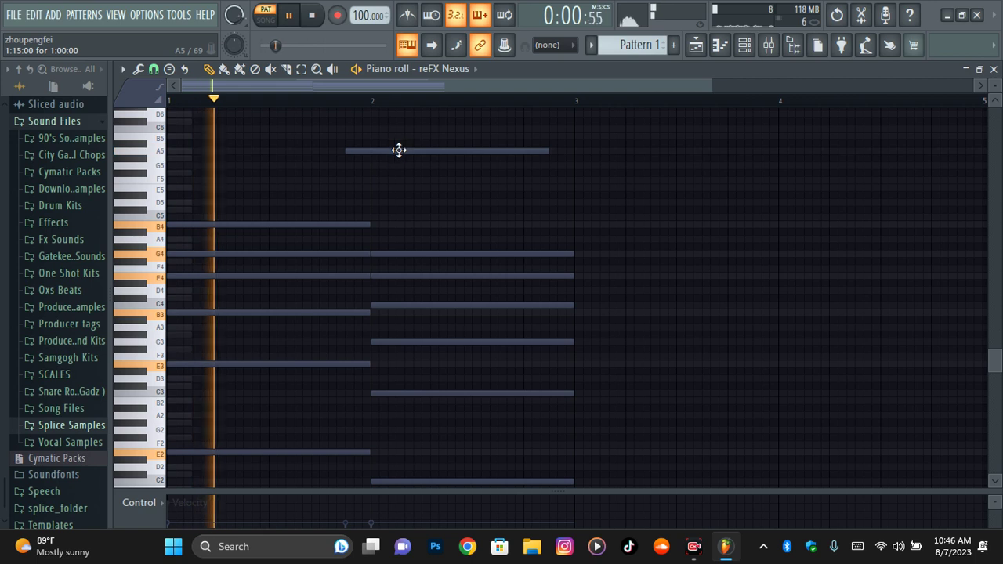
pyautogui.click(378, 166)
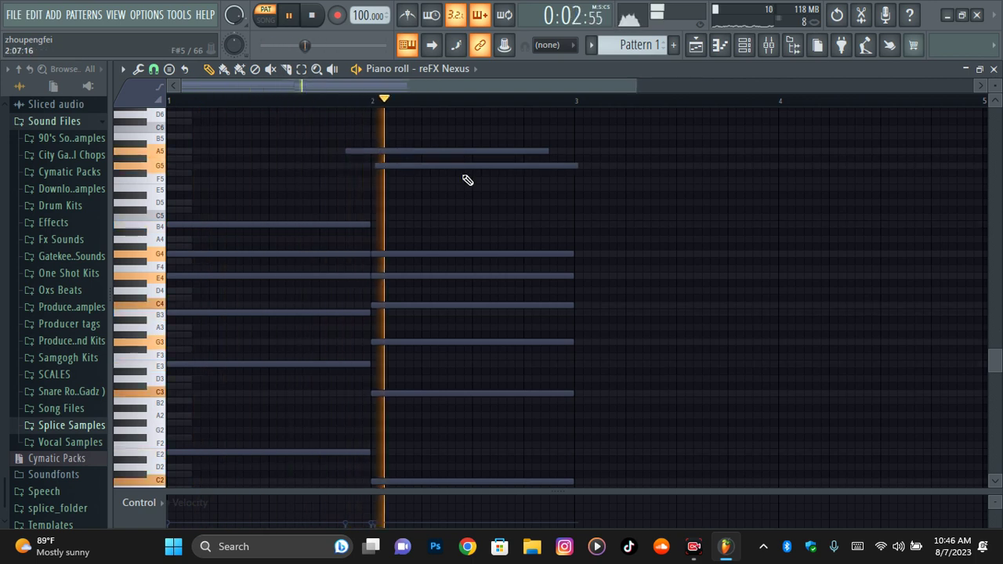
# Try an F#5 note near the end of bar 2, delete it, and shorten the A5 and G5 notes to end three quarters through bar 2
pyautogui.click(535, 173)
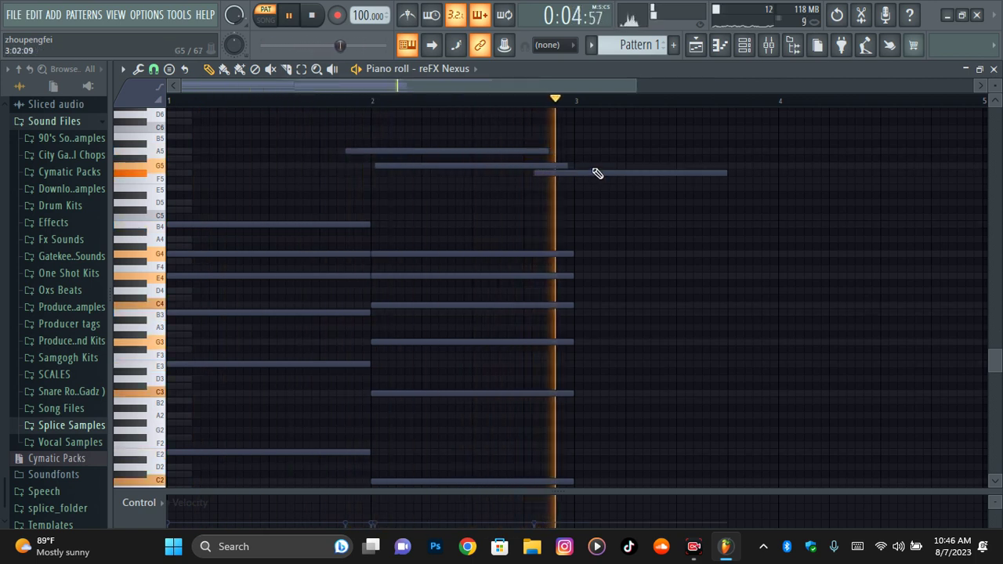
pyautogui.rightClick(578, 174)
pyautogui.press('space')
pyautogui.moveTo(566, 167); pyautogui.dragTo(519, 154)
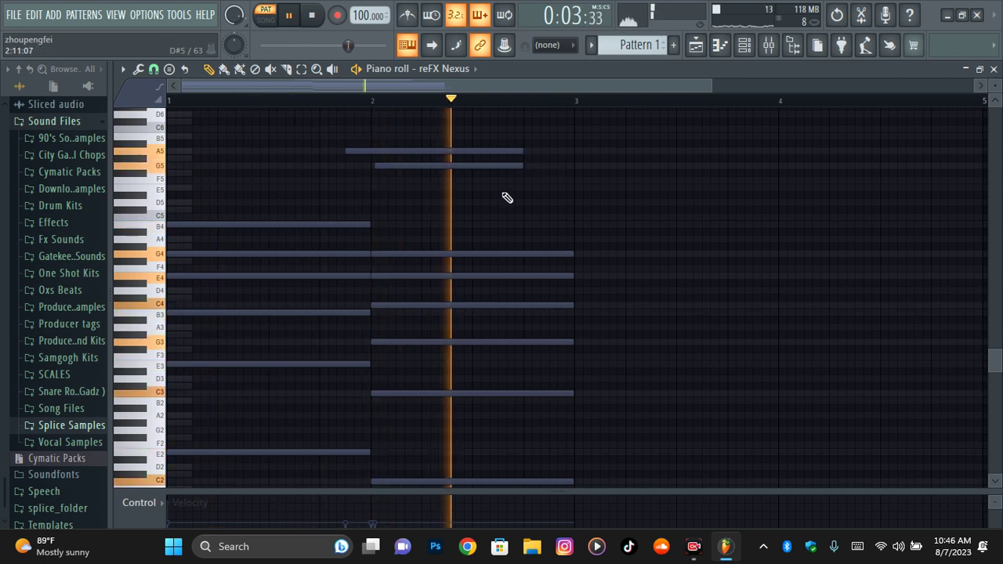
# Add an E5 melody note in the second half of bar 2, trim it to end at bar 3, and play the pattern
pyautogui.click(505, 188)
pyautogui.press('space')
pyautogui.moveTo(673, 189); pyautogui.dragTo(572, 191)
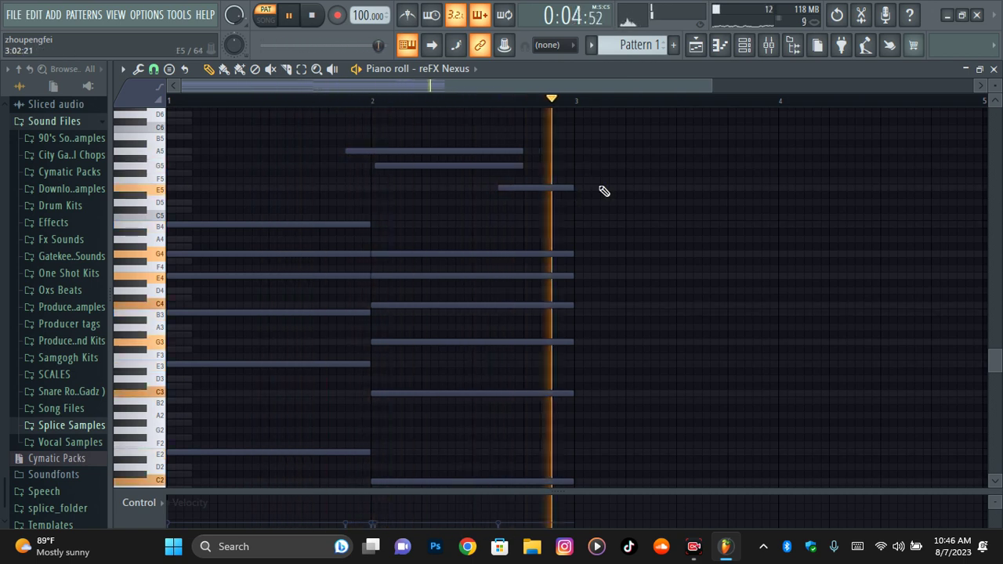
# Transpose all notes up two semitones and play the pattern
pyautogui.hotkey('ctrl', 'a')
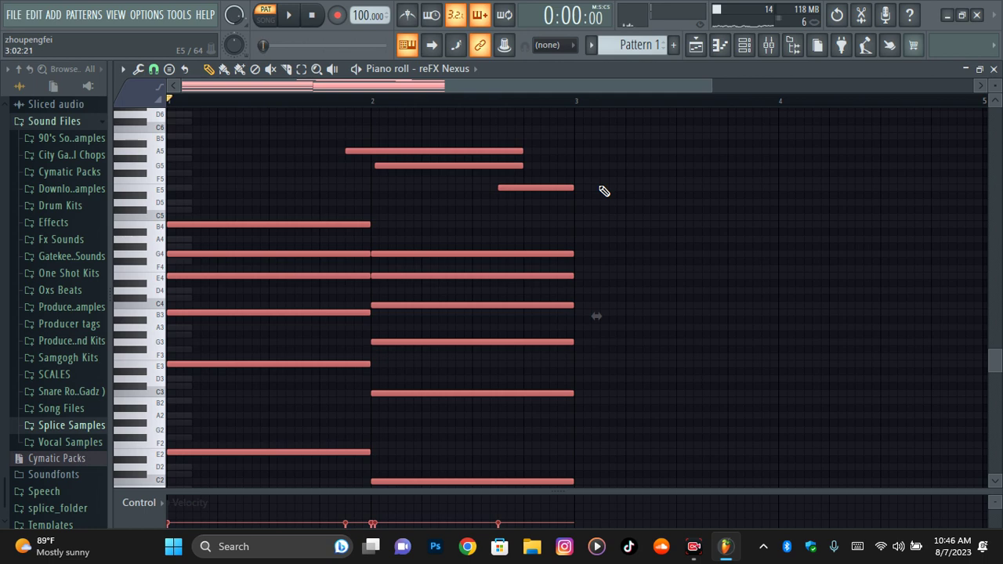
pyautogui.press('Up')
pyautogui.press('Up')
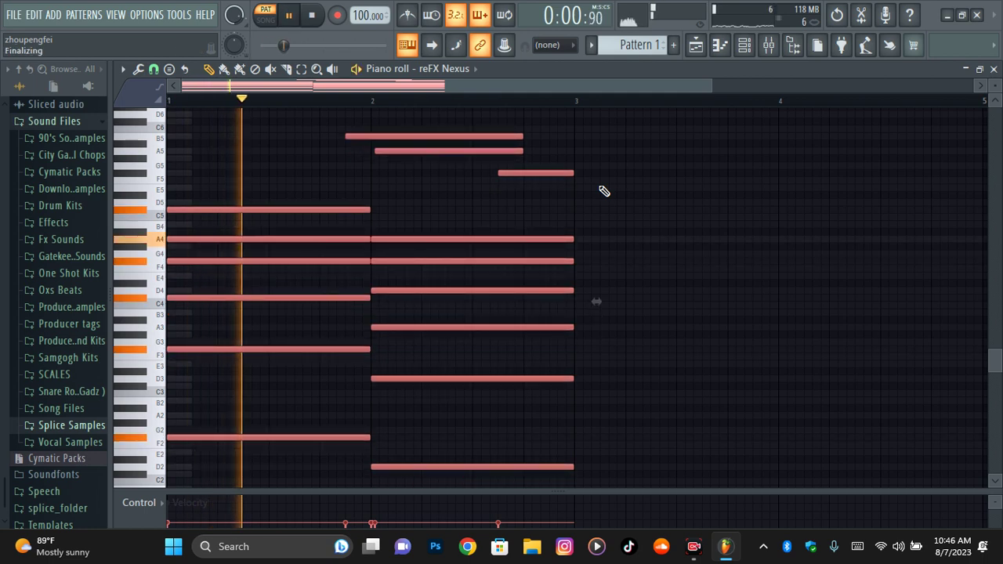
# Add a D6 melody note covering the last quarter of bar 2, clear the selection and play the pattern
pyautogui.scroll(3, 580, 174)
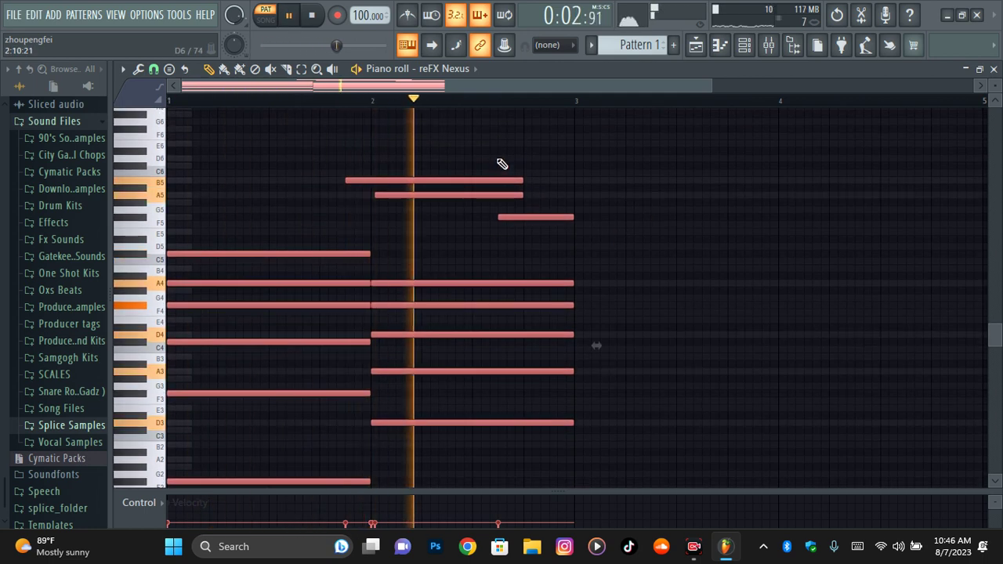
pyautogui.click(528, 159)
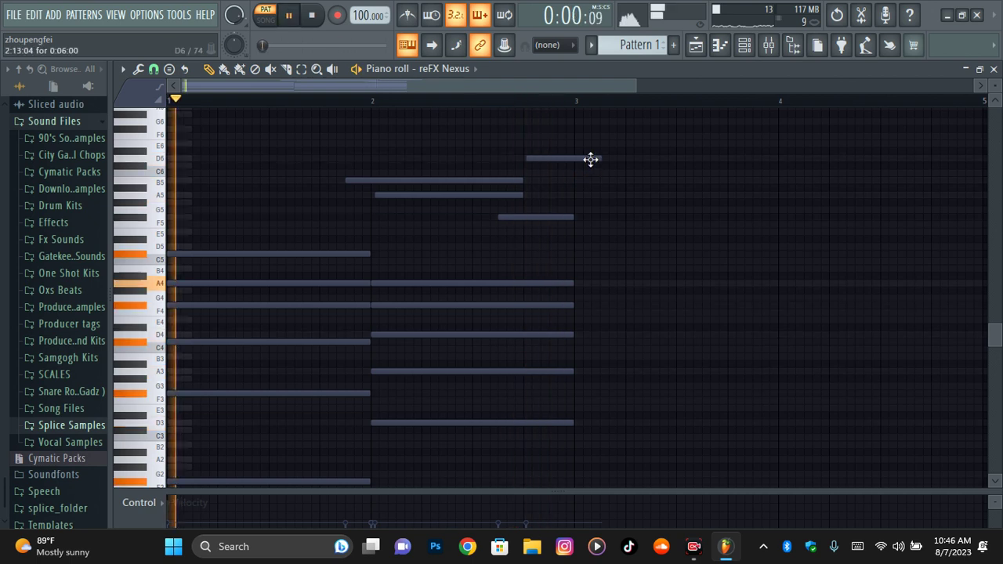
pyautogui.moveTo(600, 158); pyautogui.dragTo(572, 159)
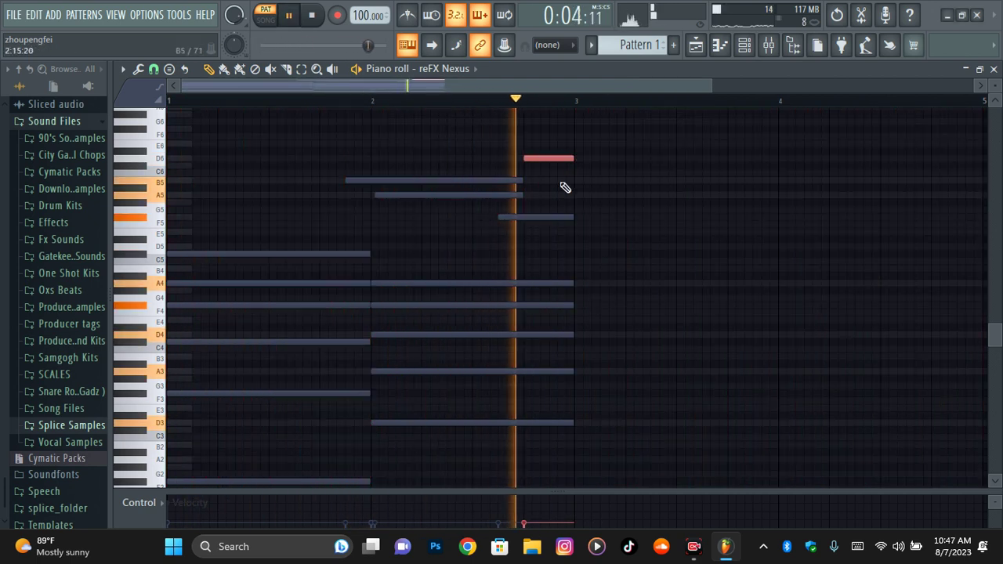
pyautogui.click(565, 181)
pyautogui.press('space')
# Try an extra melody note at F#5 and E5 around the end of bar 1, play the pattern and delete the note
pyautogui.scroll(-2, 329, 226)
pyautogui.click(332, 195)
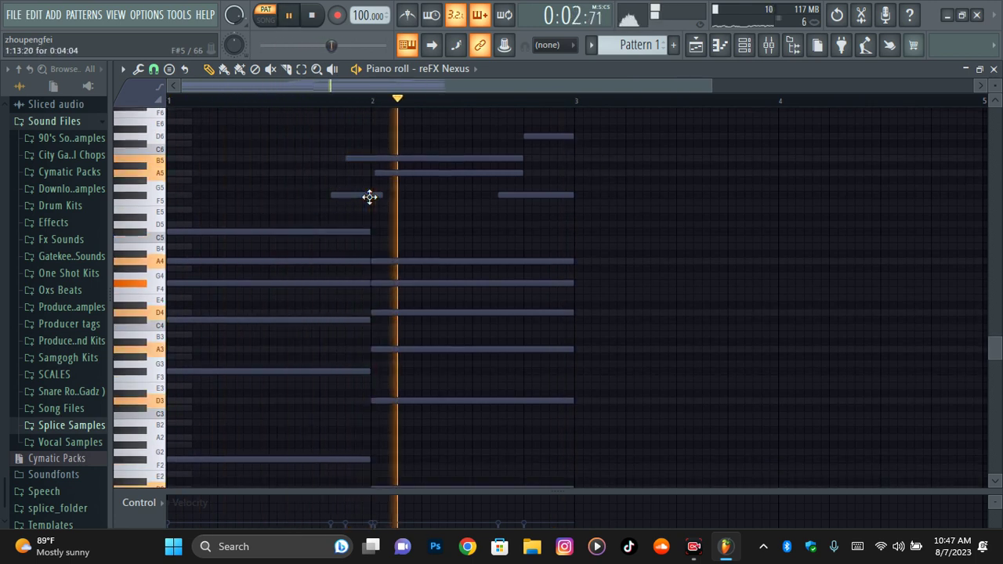
pyautogui.moveTo(369, 197); pyautogui.dragTo(418, 199)
pyautogui.press('space')
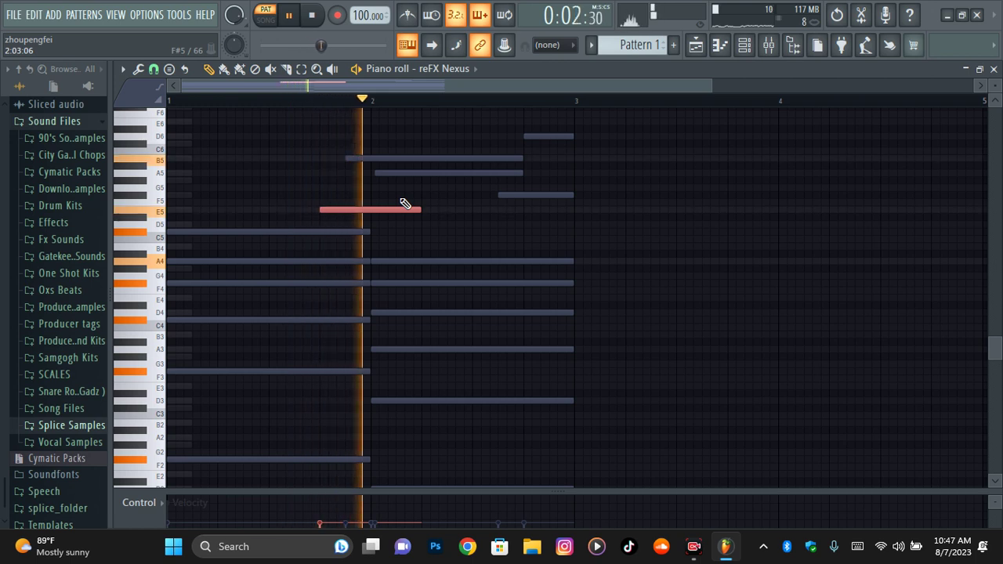
pyautogui.press('space')
pyautogui.press('space')
pyautogui.press('Delete')
pyautogui.press('space')
# Move the B5 and A5 melody notes earlier, with B5 starting three quarters through bar 1 and A5 just after it
pyautogui.moveTo(396, 189); pyautogui.dragTo(411, 162)
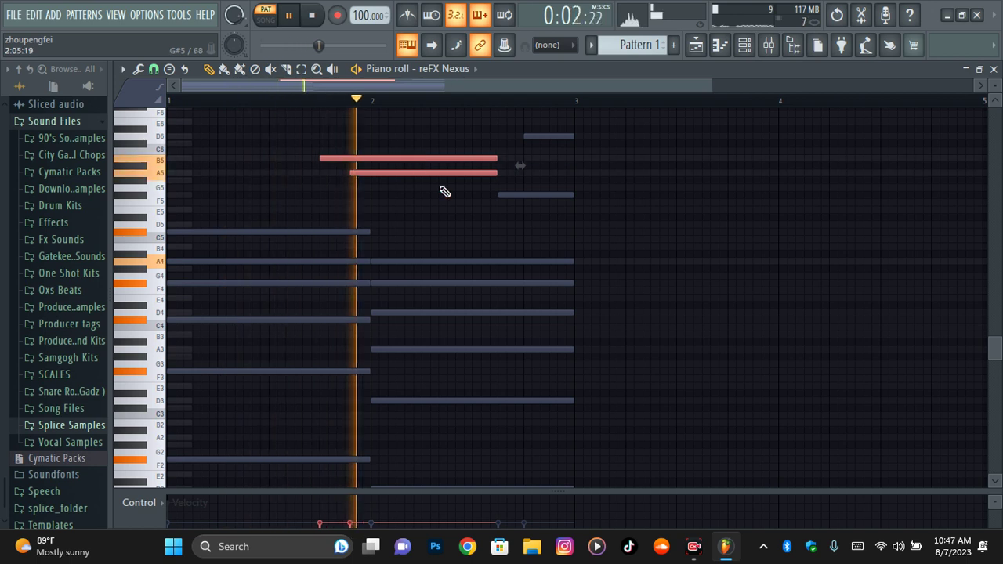
pyautogui.click(546, 182)
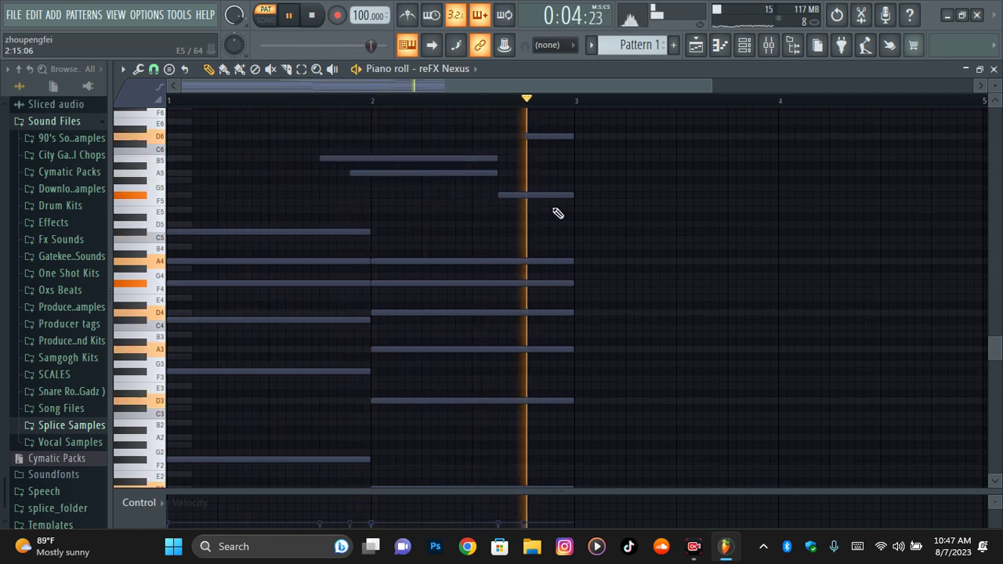
pyautogui.moveTo(394, 173); pyautogui.dragTo(389, 173)
# Add an E5 melody note before the middle of bar 2 and trim it to end three quarters through the bar during playback
pyautogui.click(453, 210)
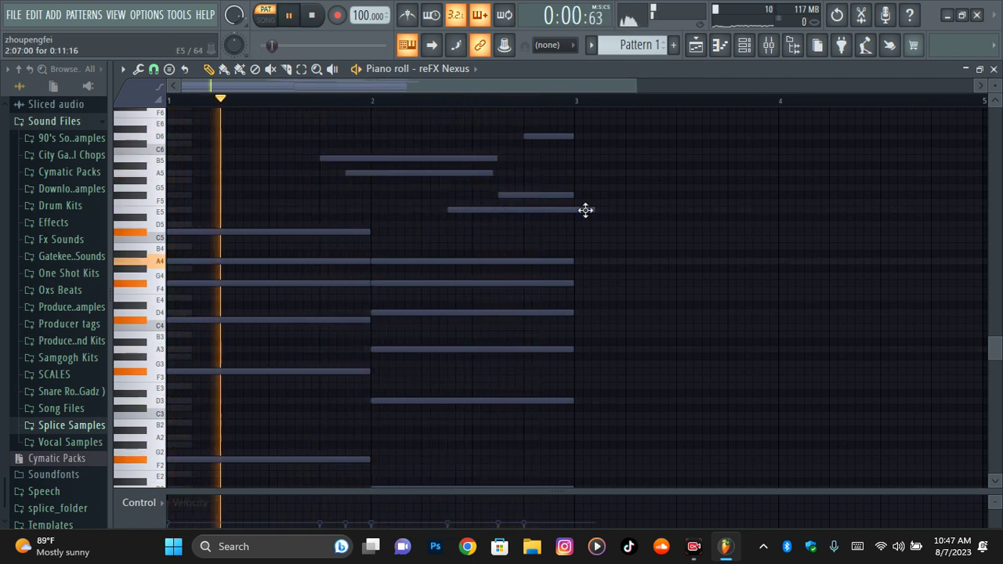
pyautogui.moveTo(589, 209); pyautogui.dragTo(522, 210)
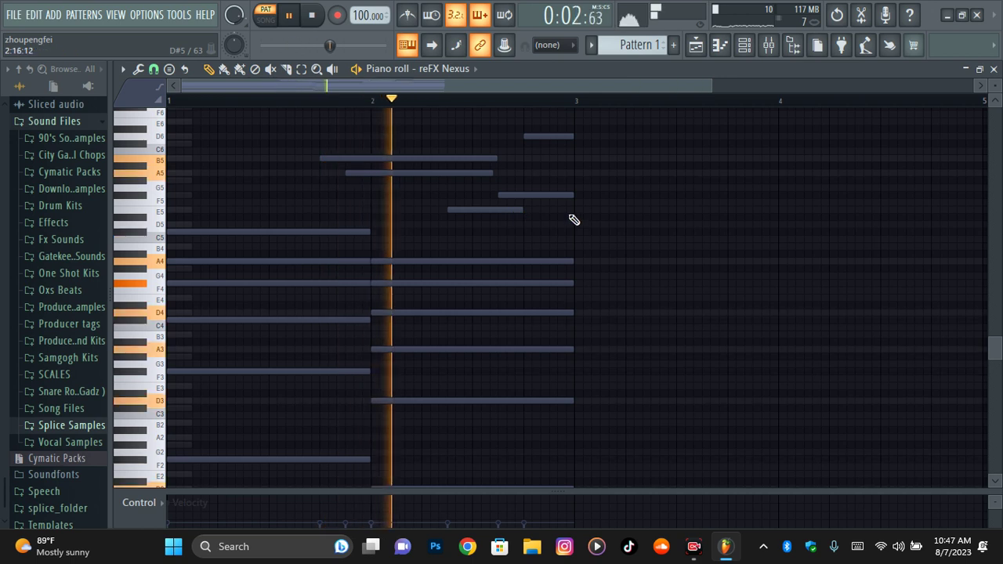
pyautogui.press('space')
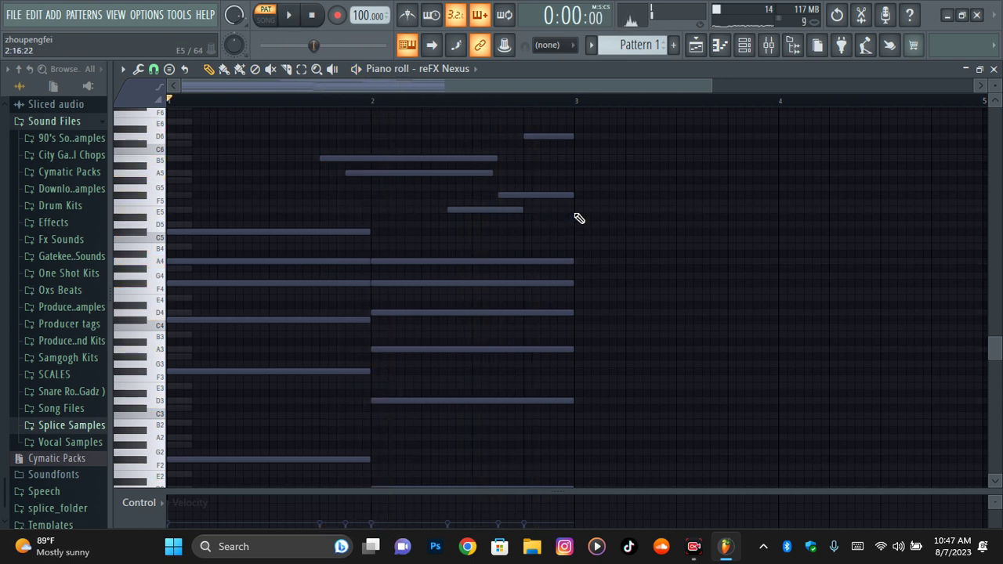
# Transpose all notes down four semitones and play the pattern
pyautogui.hotkey('ctrl', 'a')
pyautogui.press('Down')
pyautogui.press('Down')
pyautogui.press('Down')
pyautogui.press('Down')
pyautogui.press('space')
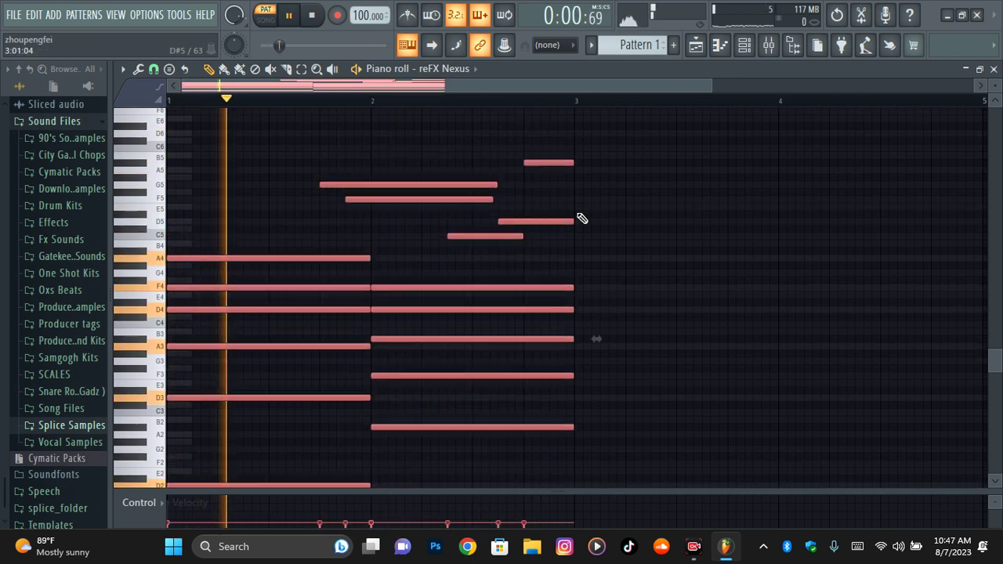
pyautogui.scroll(-3, 794, 229)
pyautogui.scroll(2, 790, 224)
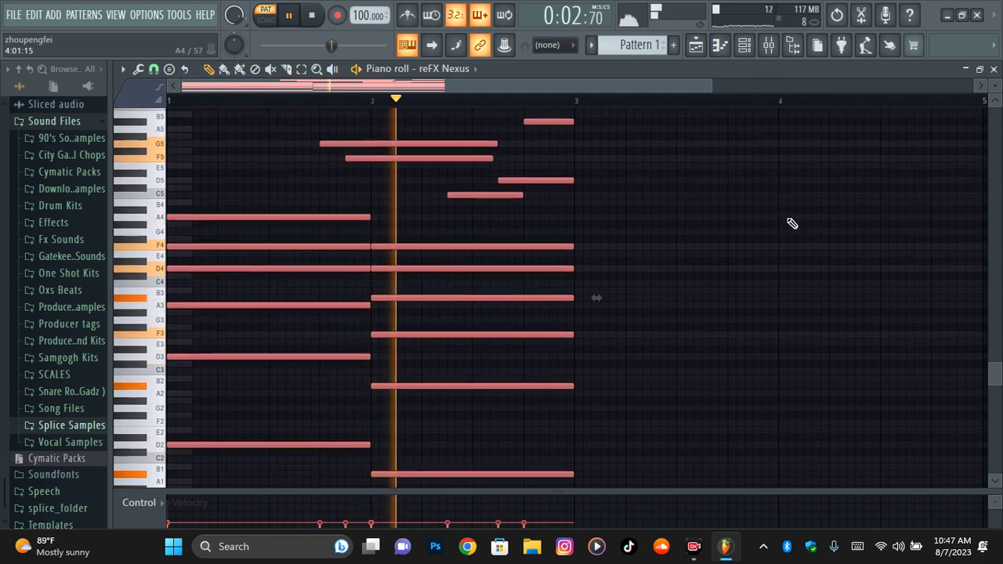
pyautogui.press('space')
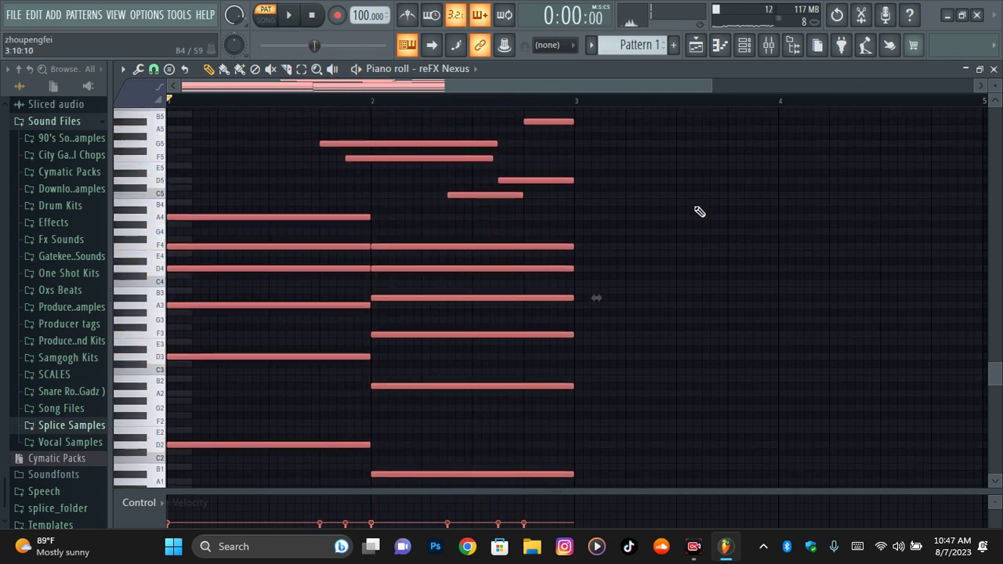
# Strum the chord notes of both bars with a slight start-time offset and preserved note ends, previewing the strum strength during playback
pyautogui.moveTo(233, 185); pyautogui.dragTo(400, 494)
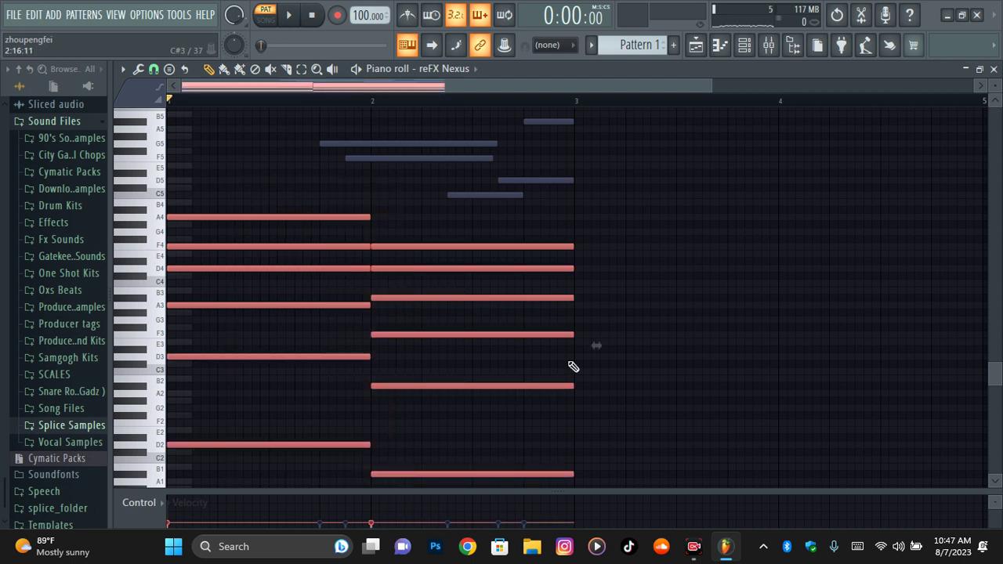
pyautogui.hotkey('alt', 's')
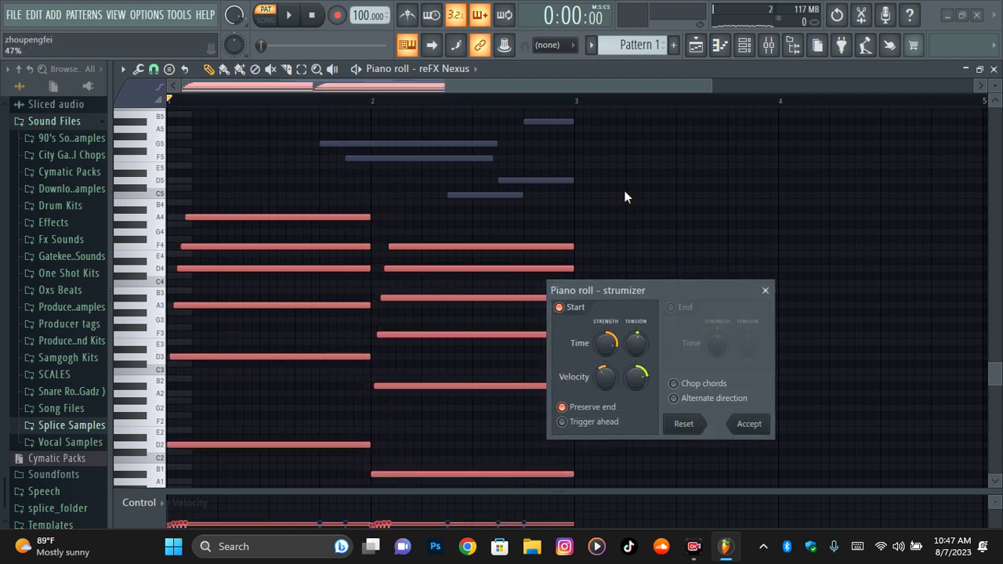
pyautogui.press('space')
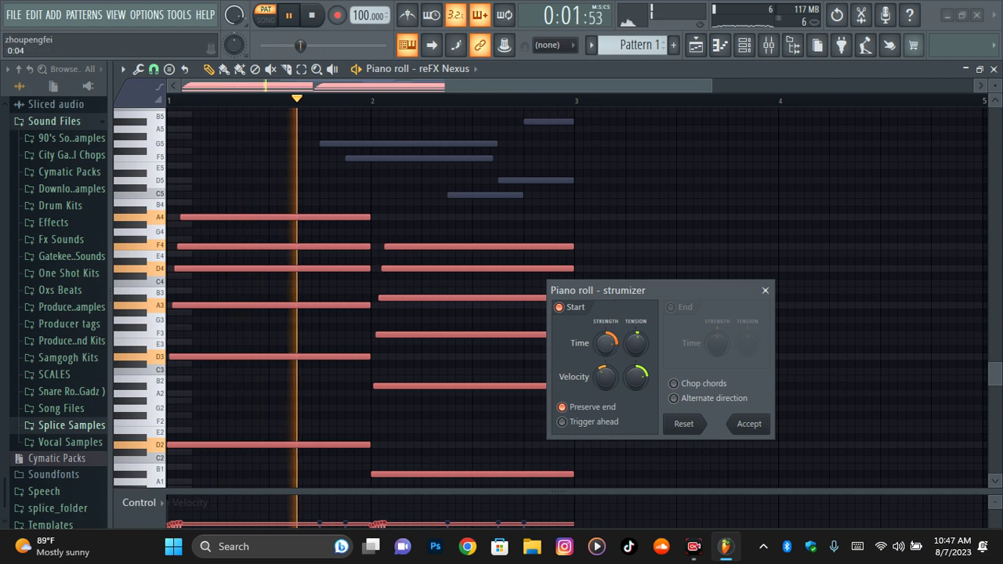
pyautogui.moveTo(608, 345); pyautogui.dragTo(606, 356)
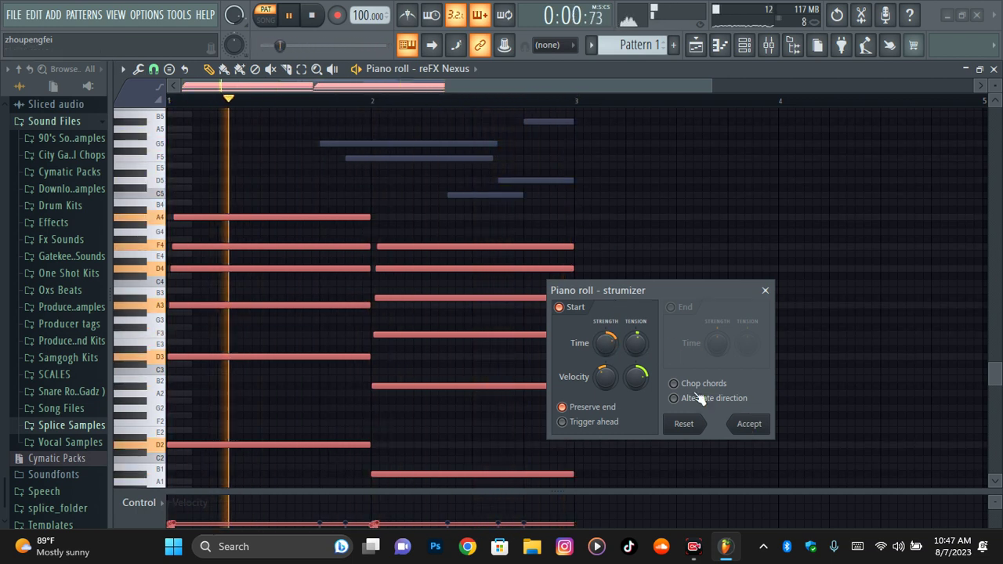
pyautogui.moveTo(615, 349); pyautogui.dragTo(616, 356)
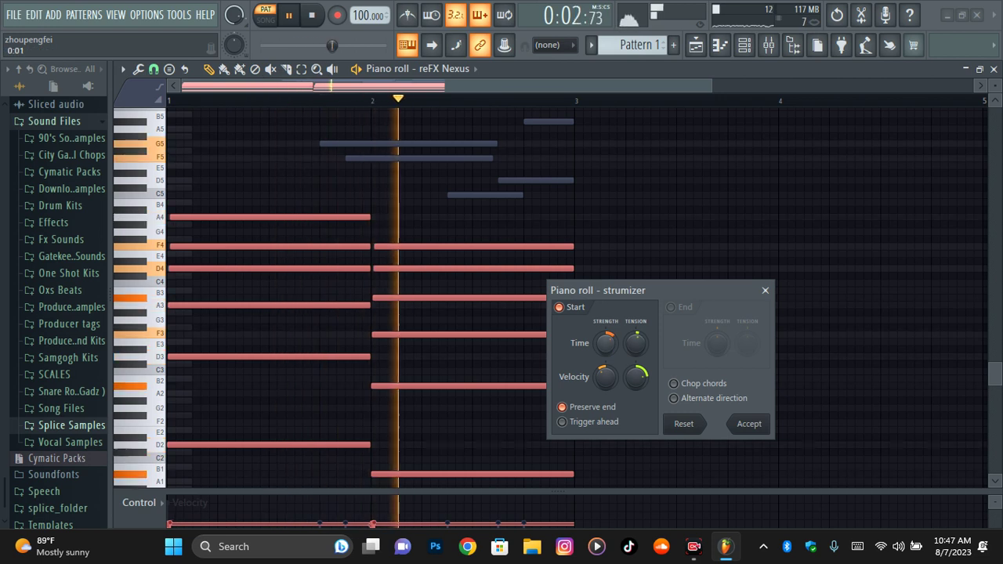
pyautogui.press('Escape')
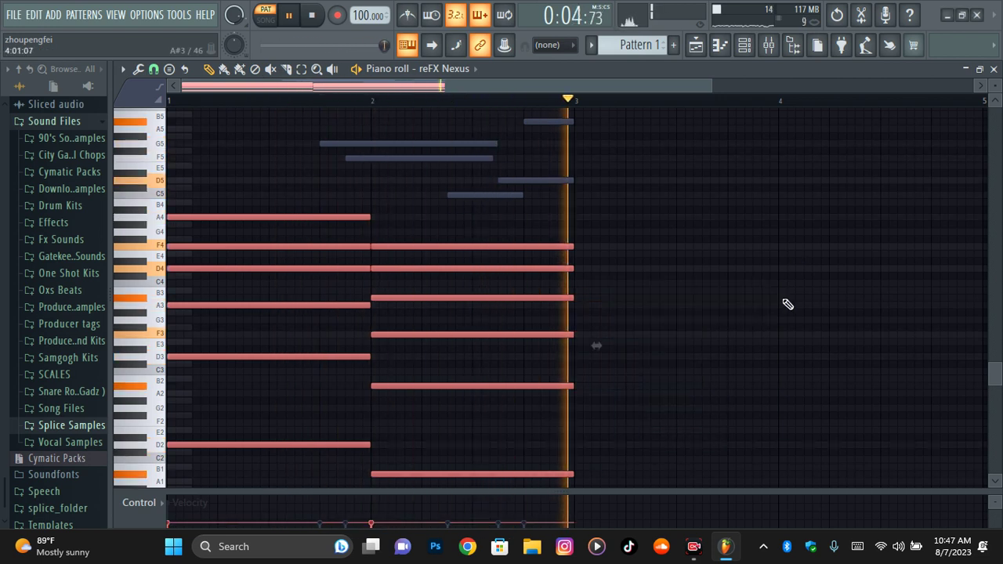
pyautogui.press('space')
pyautogui.hotkey('alt', 's')
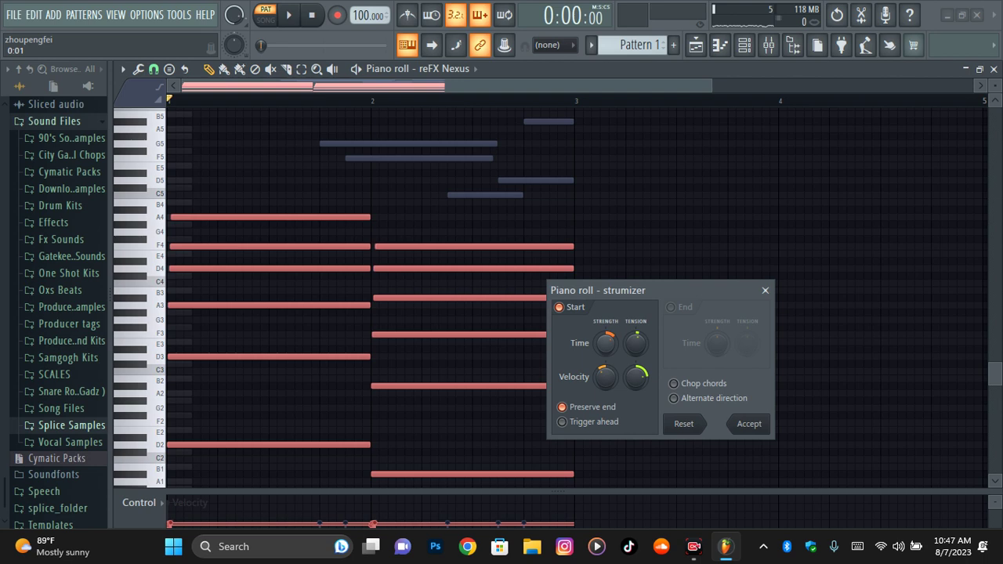
pyautogui.click(748, 424)
# Transpose all notes up three semitones and play the pattern
pyautogui.press('Up')
pyautogui.press('Up')
pyautogui.press('Up')
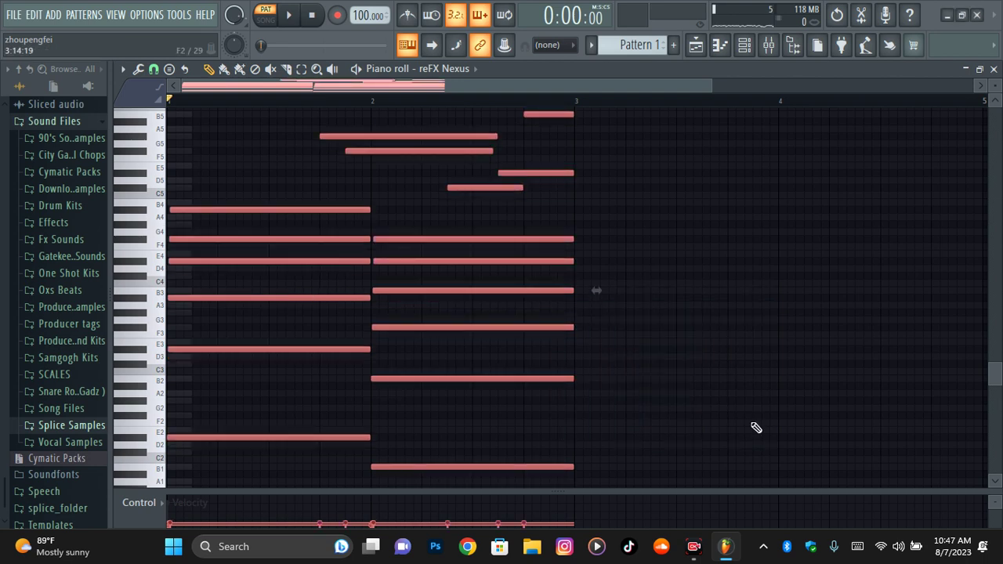
pyautogui.press('space')
pyautogui.scroll(4, 721, 376)
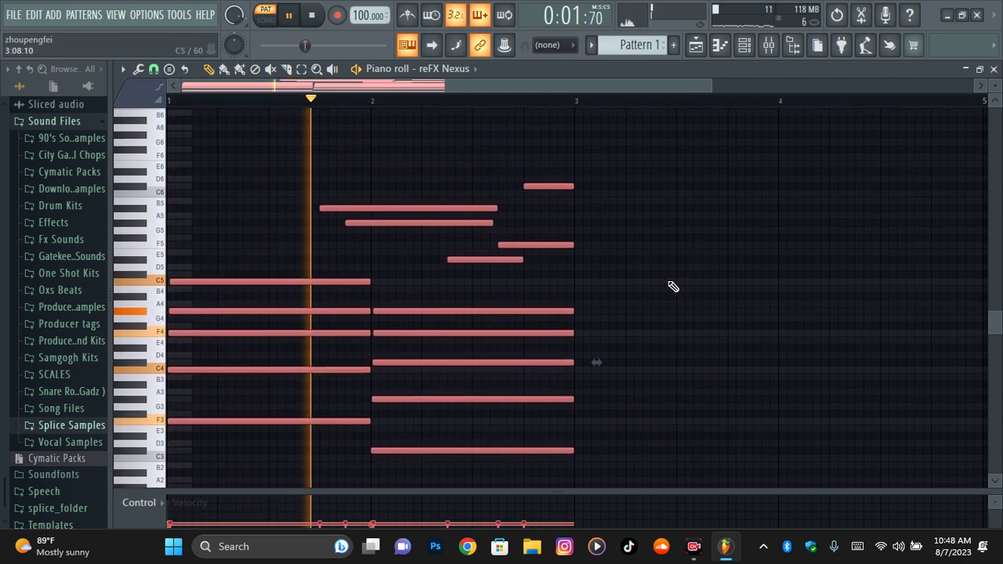
pyautogui.press('space')
# Delete the old melody notes and draw one G#5 note from three quarters through bar 1 to the middle of bar 2 during playback
pyautogui.hotkey('ctrl', 'd')
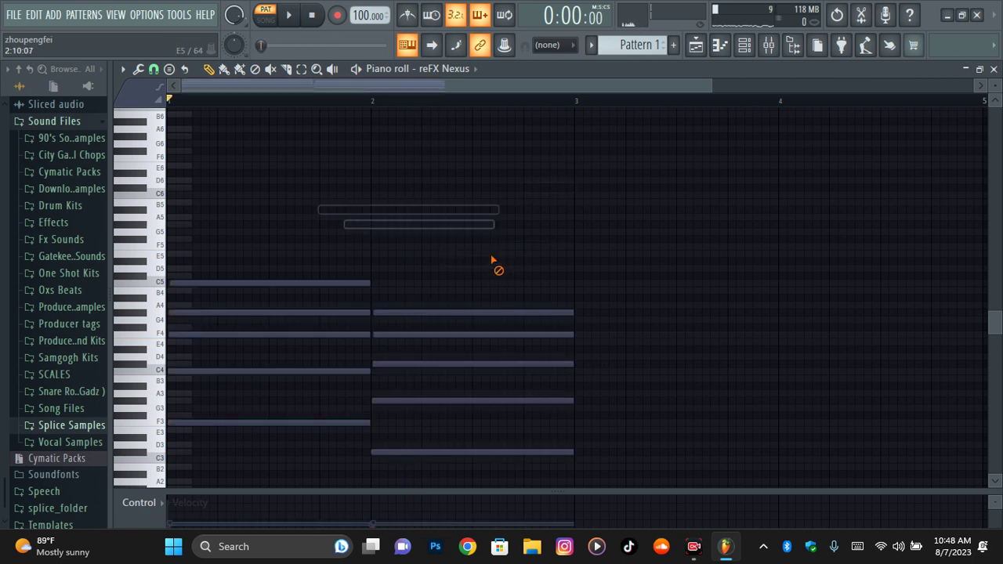
pyautogui.press('space')
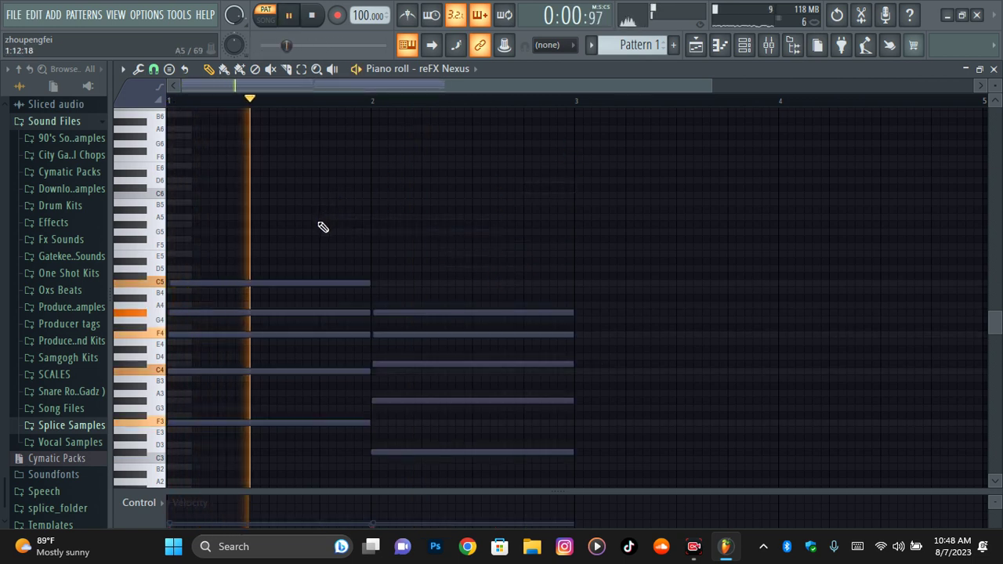
pyautogui.click(320, 225)
pyautogui.moveTo(392, 225); pyautogui.dragTo(475, 232)
pyautogui.press('space')
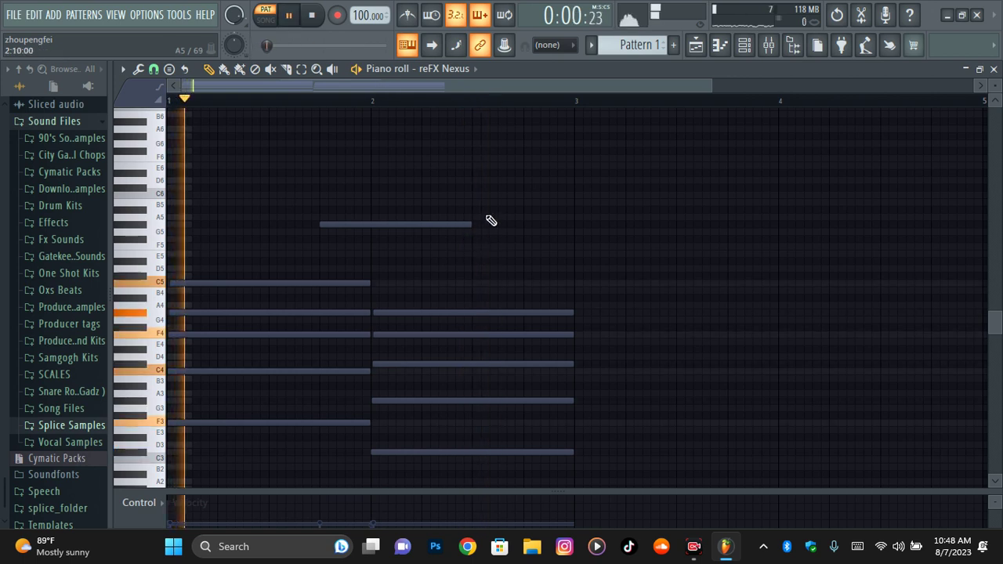
# Try three short descending notes at G#6, F#6 and E6 near the end of bar 1, play them and delete them
pyautogui.click(324, 139)
pyautogui.press('space')
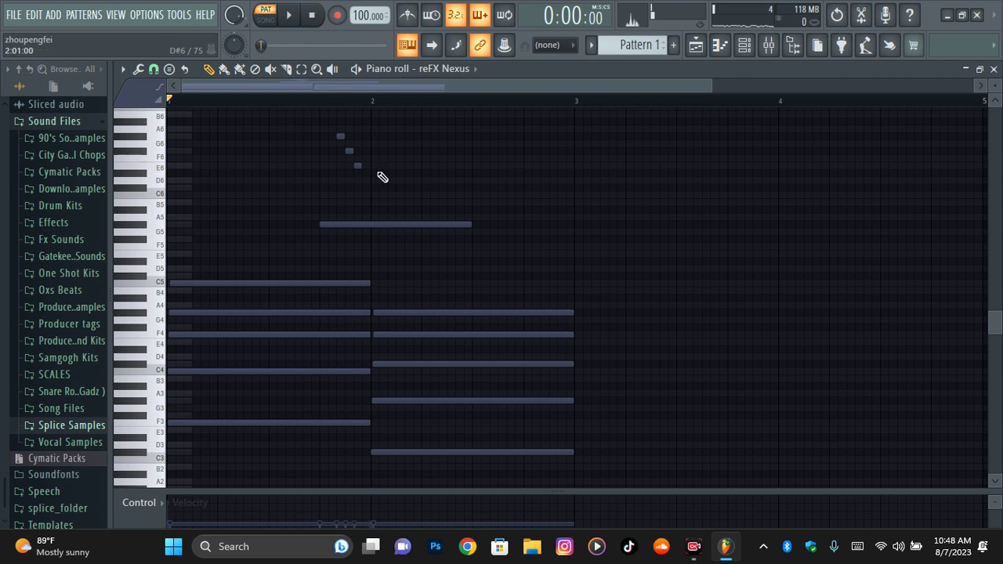
pyautogui.press('space')
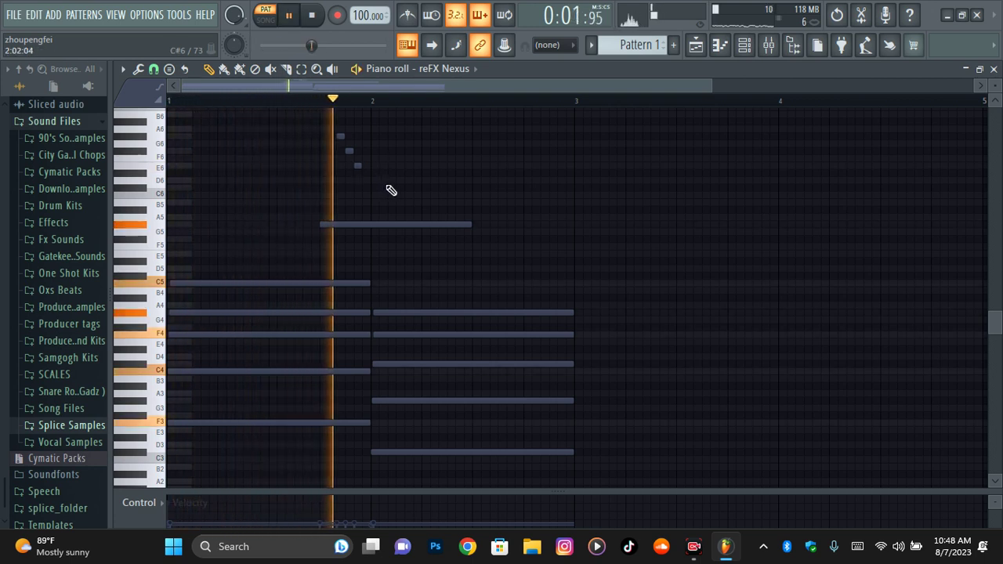
pyautogui.rightClick(348, 151)
pyautogui.rightClick(358, 165)
pyautogui.rightClick(341, 137)
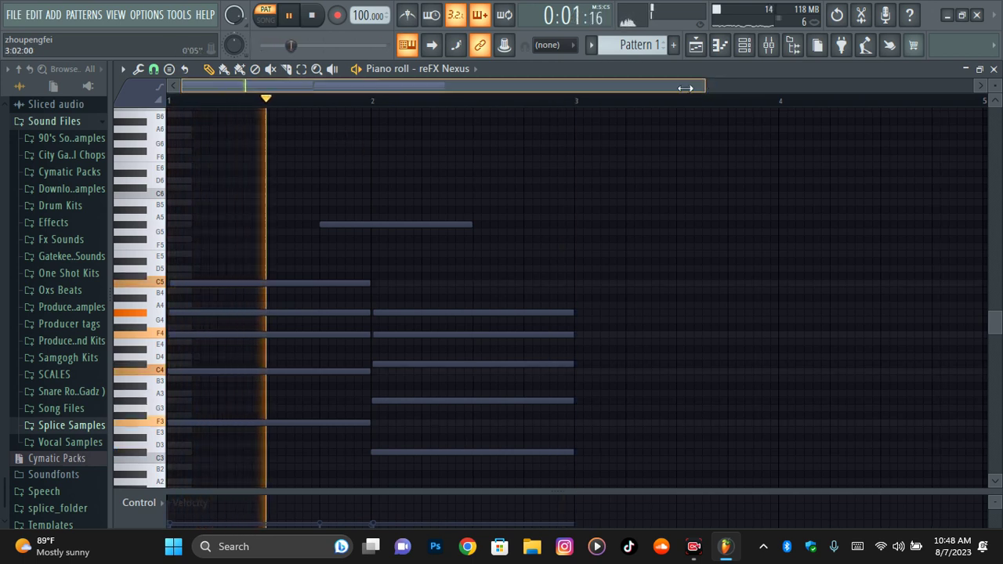
# Copy the top three bar 1 chord notes, C5, G#4 and F4, and raise the copies two octaves
pyautogui.moveTo(705, 85); pyautogui.dragTo(551, 85)
pyautogui.press('space')
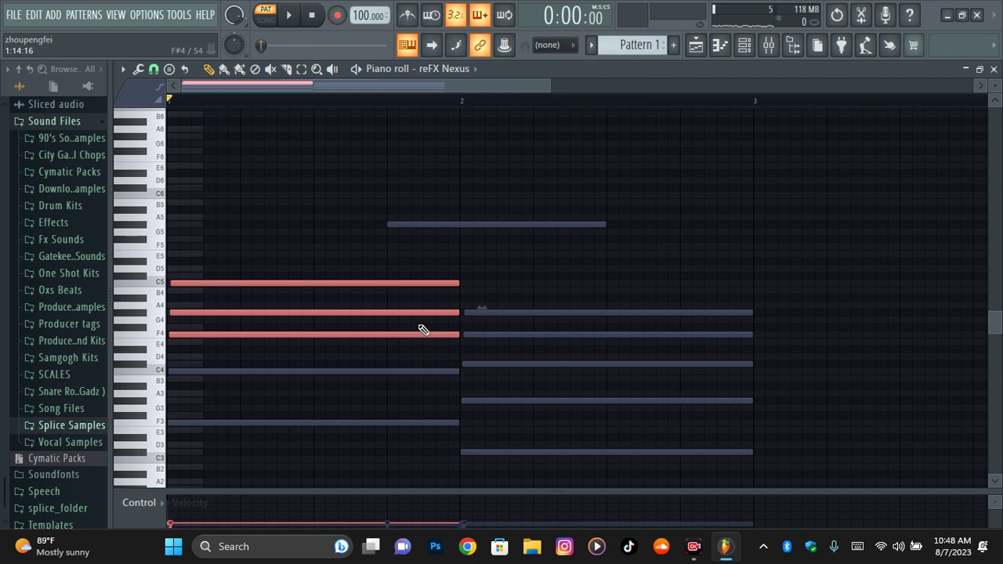
pyautogui.moveTo(393, 285)
pyautogui.mouseDown()
pyautogui.moveTo(634, 138)
pyautogui.moveTo(641, 147)
pyautogui.moveTo(594, 262)
pyautogui.moveTo(404, 280)
pyautogui.mouseUp()
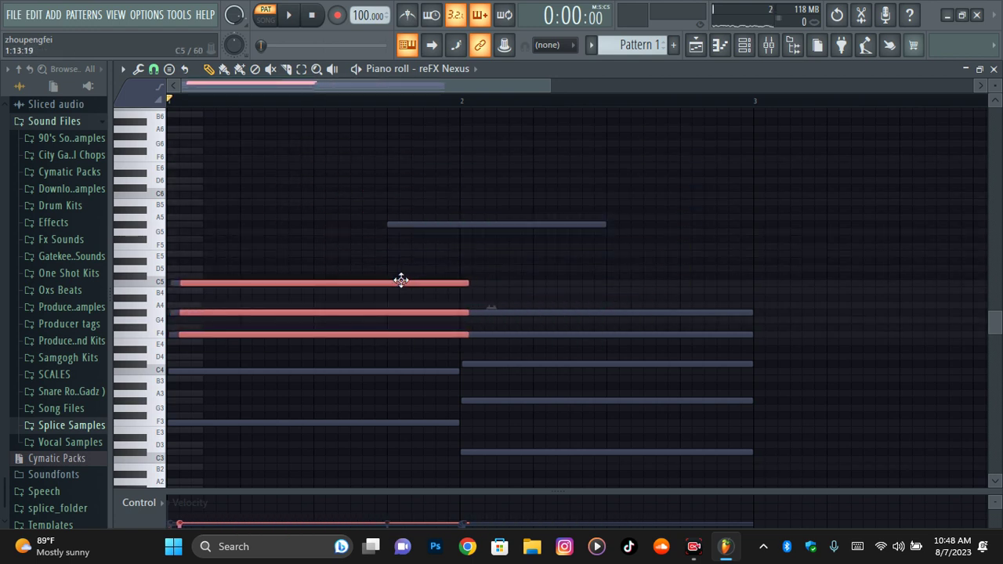
pyautogui.hotkey('ctrl', 'Up')
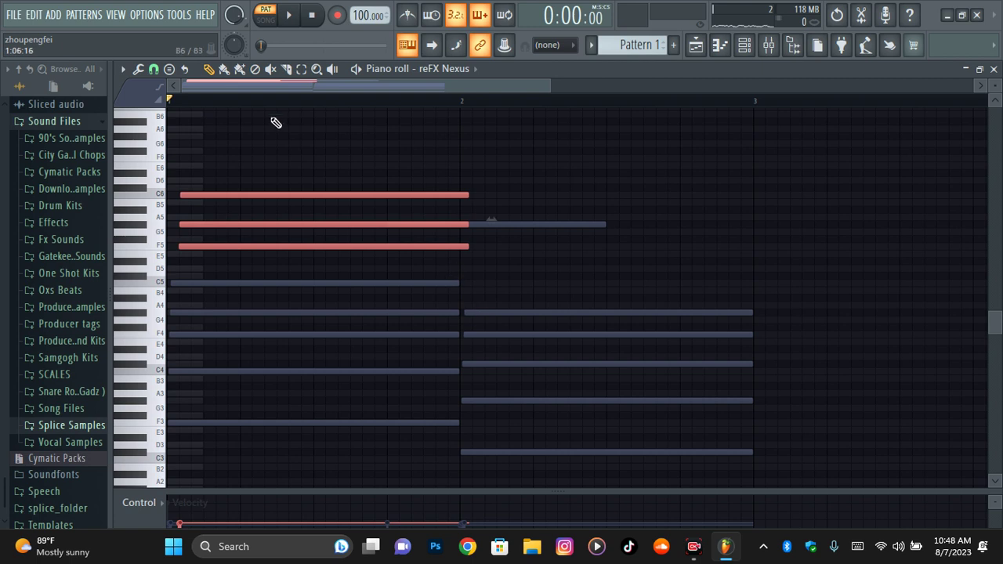
pyautogui.hotkey('ctrl', 'Up')
pyautogui.scroll(3, 306, 172)
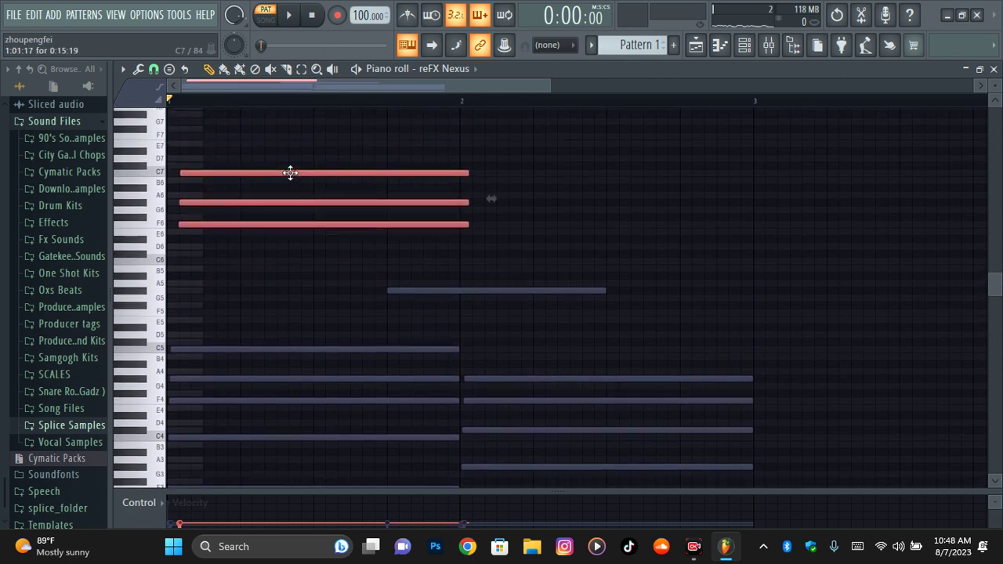
# Shorten the copied C7, G#6 and F6 notes near the end of bar 1 and stagger them into a descending run
pyautogui.moveTo(291, 172); pyautogui.dragTo(391, 181)
pyautogui.moveTo(481, 176); pyautogui.dragTo(494, 171)
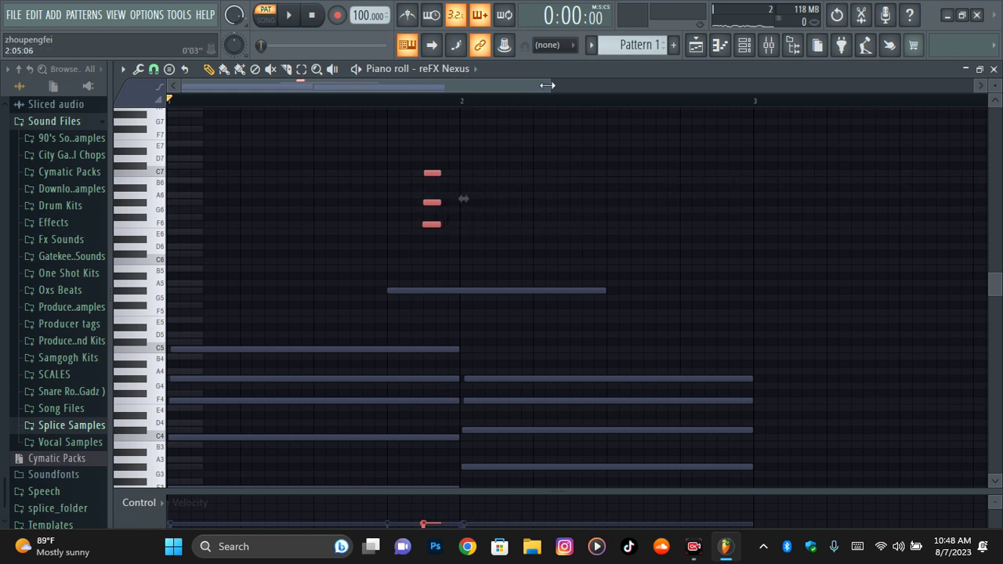
pyautogui.moveTo(547, 85); pyautogui.dragTo(445, 88)
pyautogui.moveTo(552, 172); pyautogui.dragTo(571, 222)
pyautogui.click(550, 193)
# Lower the three staggered notes one octave, play the pattern and delete them
pyautogui.moveTo(587, 248); pyautogui.dragTo(533, 157)
pyautogui.hotkey('shift', 'Down')
pyautogui.press('space')
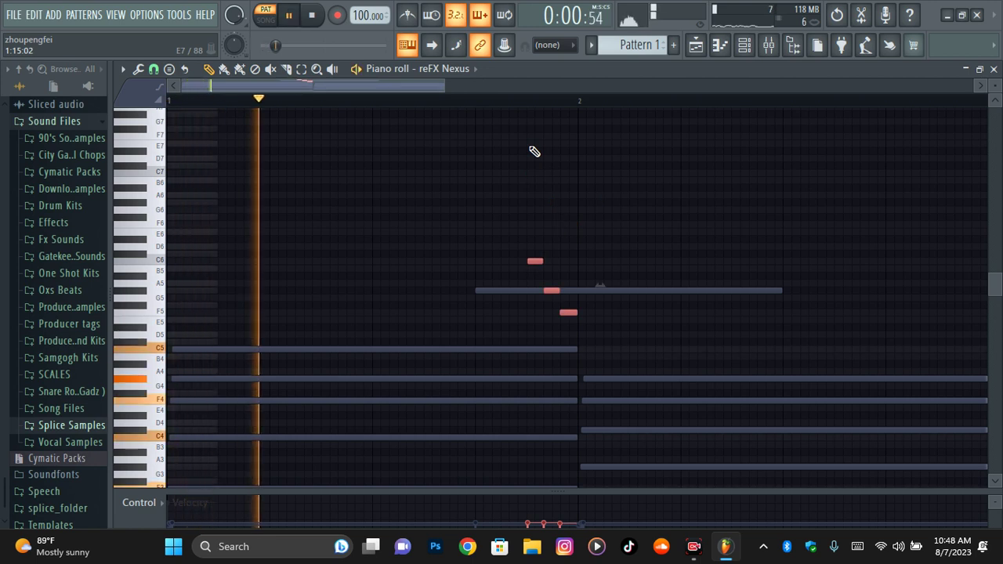
pyautogui.scroll(-2, 530, 148)
pyautogui.moveTo(443, 86); pyautogui.dragTo(619, 103)
pyautogui.scroll(-4, 611, 217)
pyautogui.press('space')
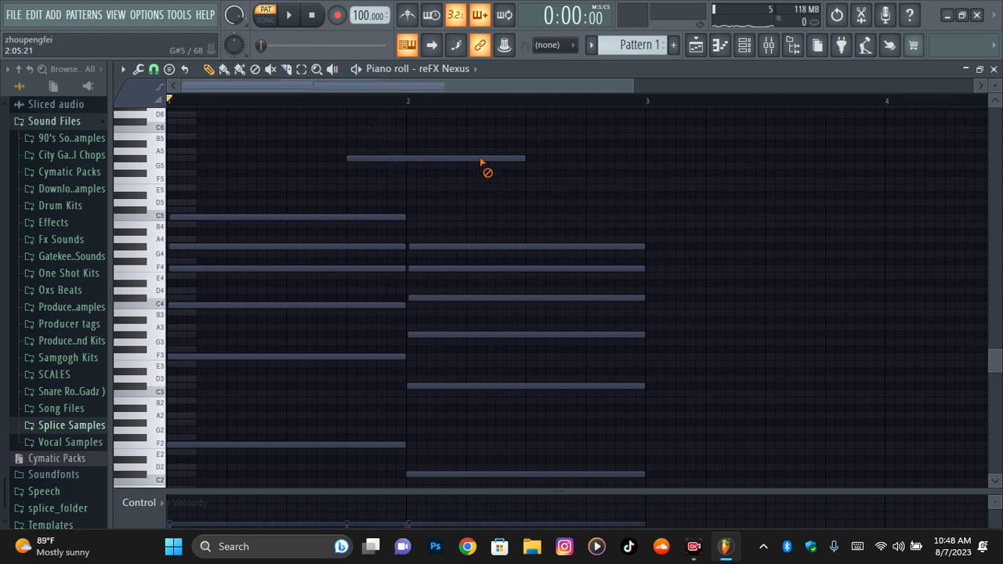
# Try copying the chord notes without the bass notes one octave higher and delete the copies
pyautogui.moveTo(305, 176); pyautogui.dragTo(557, 420)
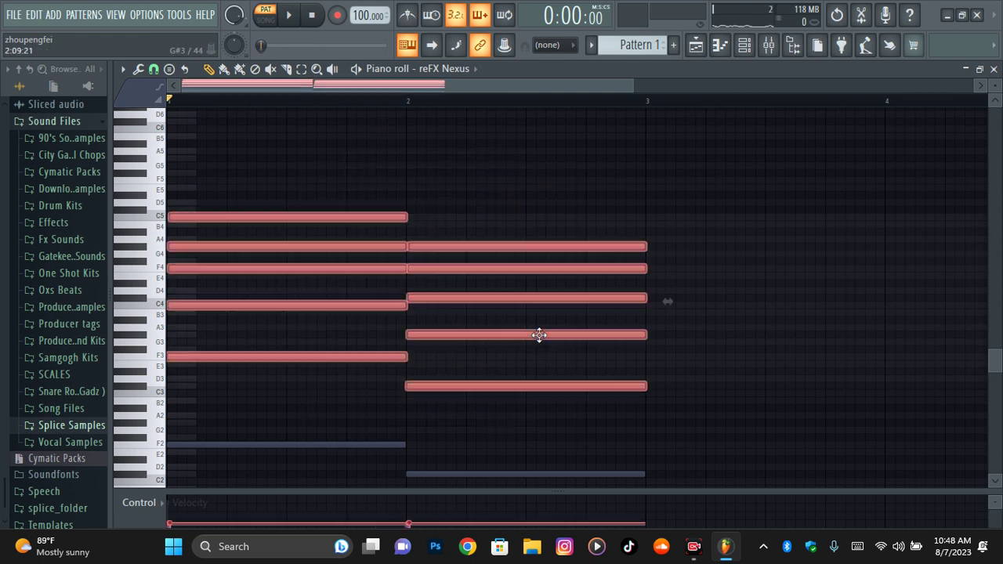
pyautogui.hotkey('ctrl', 'c')
pyautogui.hotkey('ctrl', 'v')
pyautogui.hotkey('ctrl', 'Up')
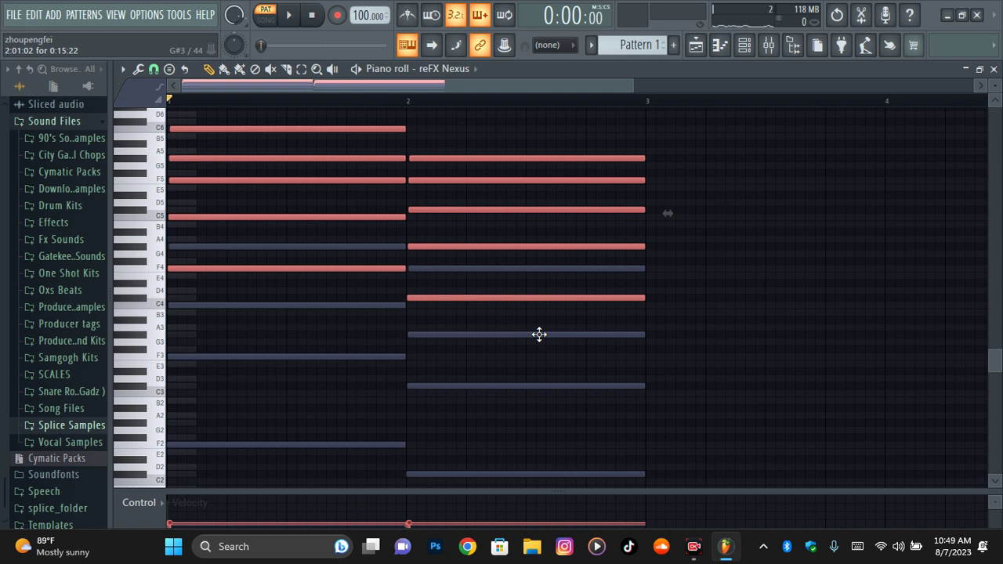
pyautogui.press('Delete')
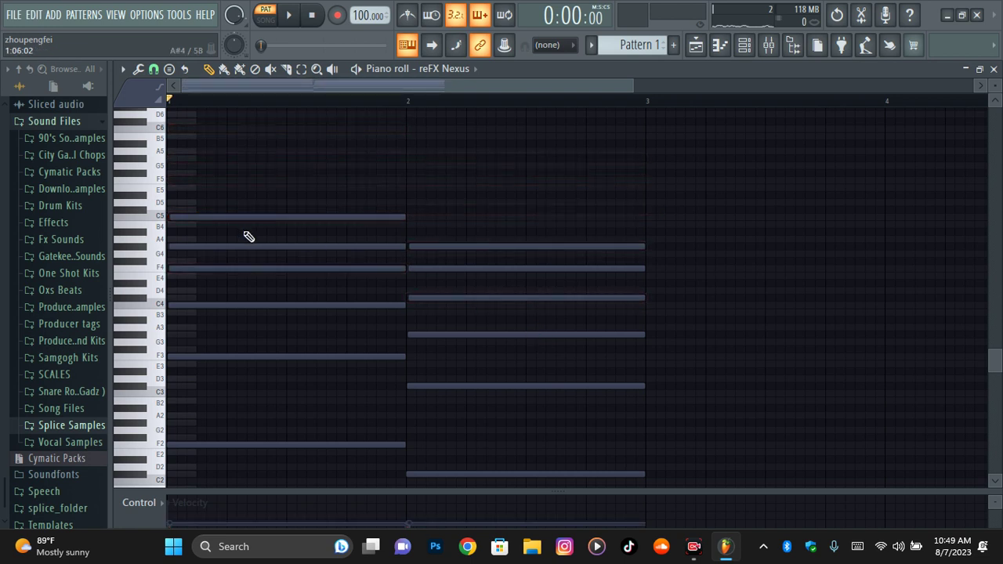
# Try duplicating the chord notes without the bass notes into bars 3 and 4 and delete the duplicates
pyautogui.moveTo(238, 202); pyautogui.dragTo(325, 275)
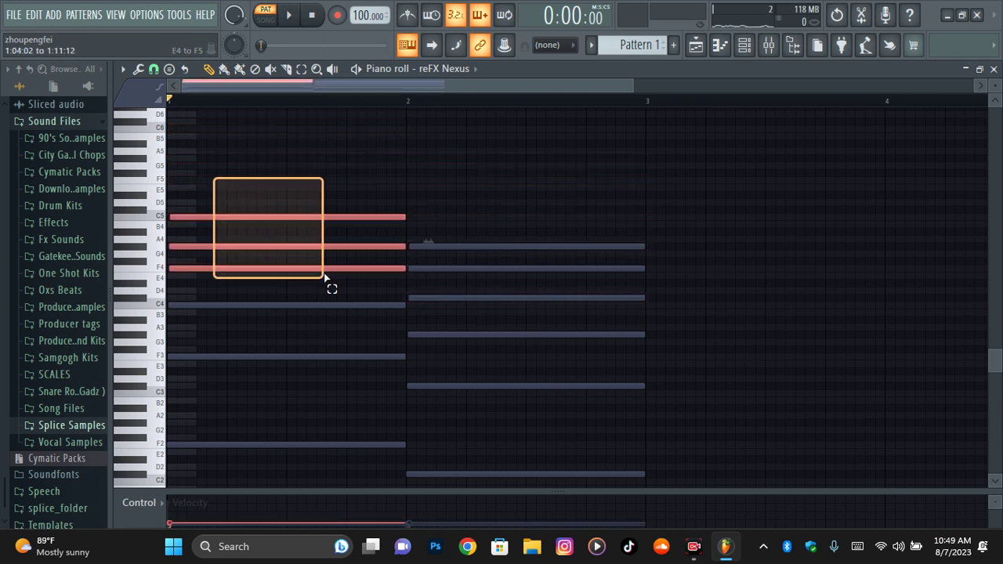
pyautogui.moveTo(325, 276); pyautogui.dragTo(626, 421)
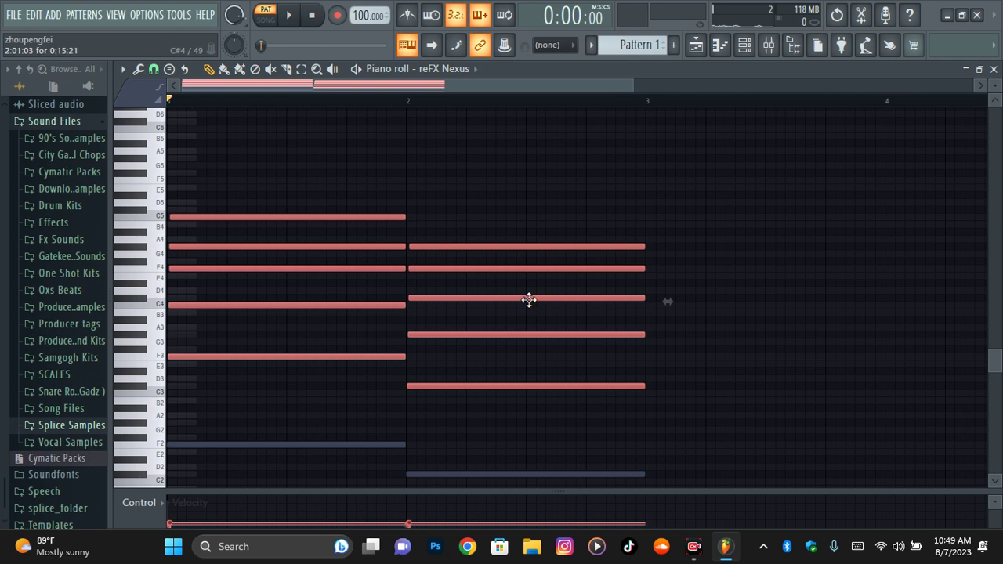
pyautogui.hotkey('ctrl', 'd')
pyautogui.moveTo(317, 179); pyautogui.dragTo(554, 412)
pyautogui.hotkey('ctrl', 'b')
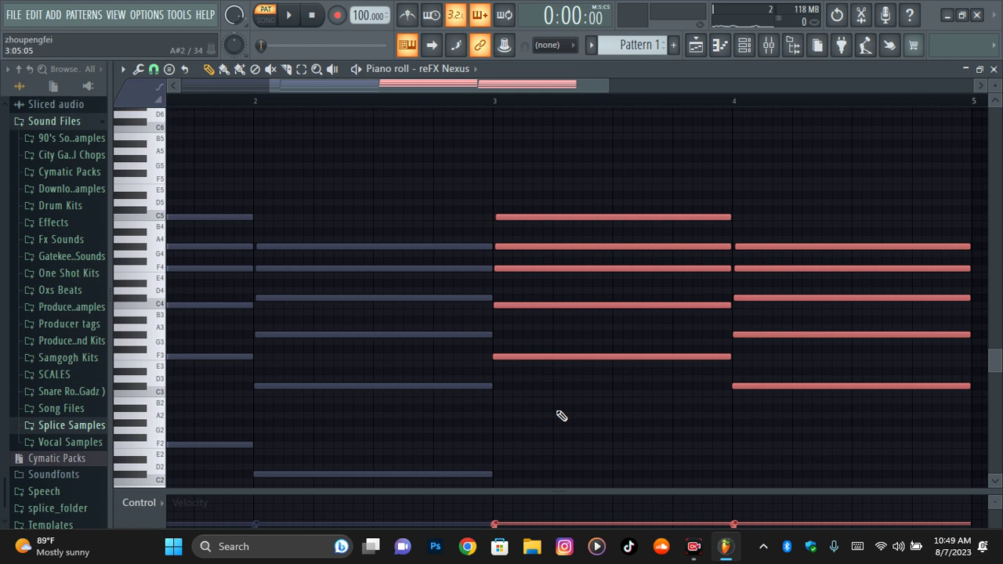
pyautogui.press('Delete')
pyautogui.moveTo(509, 85); pyautogui.dragTo(345, 84)
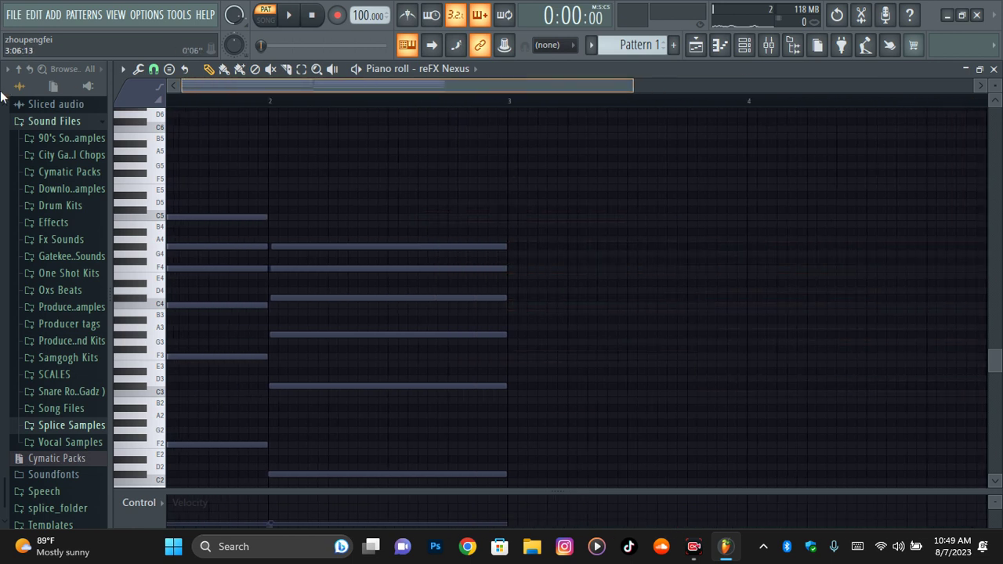
# Copy the three lowest chord notes above the bass in bar 2 and F3 and C4 in bar 1 two octaves higher
pyautogui.moveTo(259, 172); pyautogui.dragTo(605, 470)
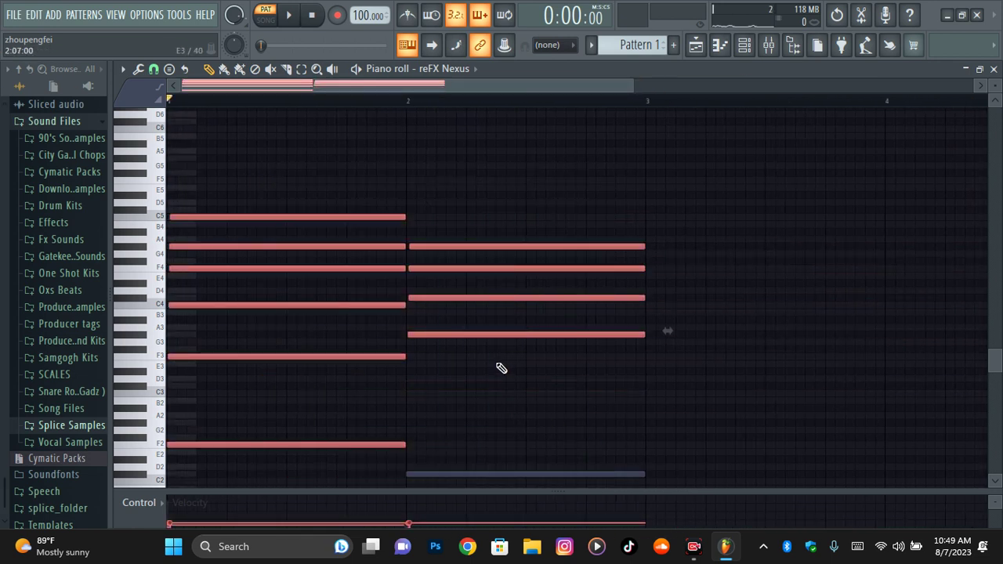
pyautogui.moveTo(741, 162); pyautogui.dragTo(276, 391)
pyautogui.hotkey('ctrl', 'Up')
pyautogui.hotkey('ctrl', 'Up')
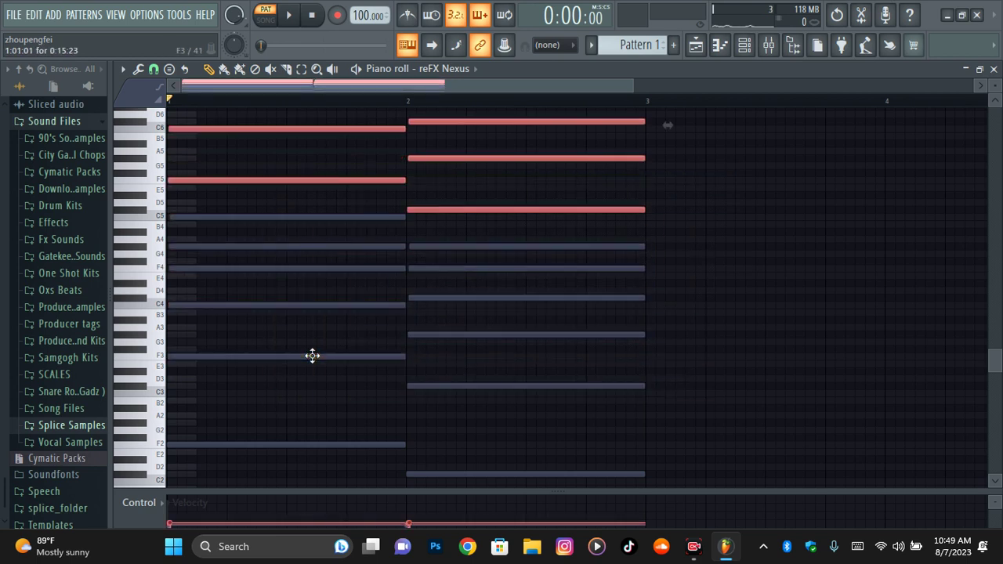
# Arpeggiate the raised chord copies with the Default pattern, Alternate direction, range 2 and Block sync, and play the result
pyautogui.hotkey('alt', 'a')
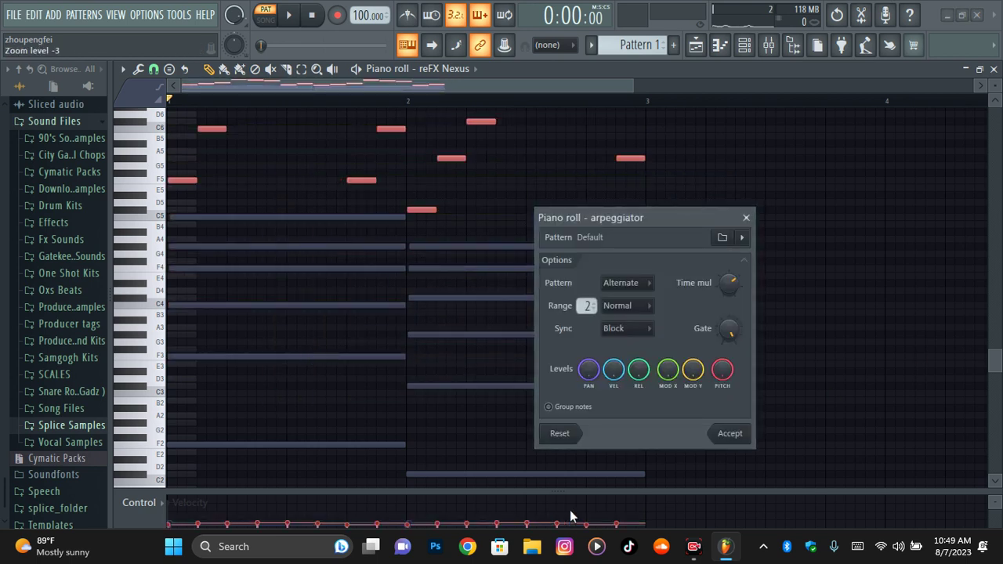
pyautogui.click(730, 435)
pyautogui.scroll(6, 728, 436)
pyautogui.press('space')
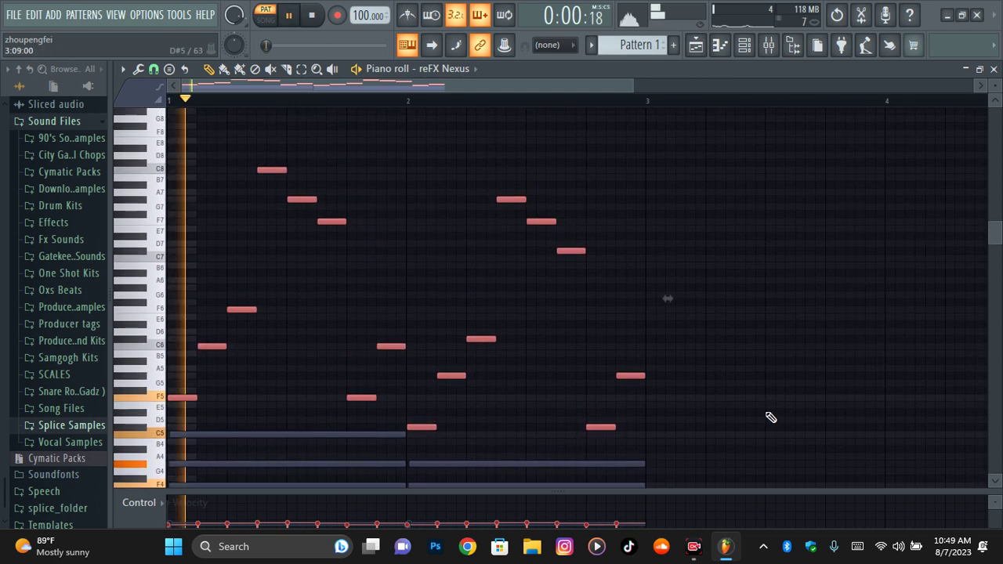
pyautogui.scroll(-3, 776, 414)
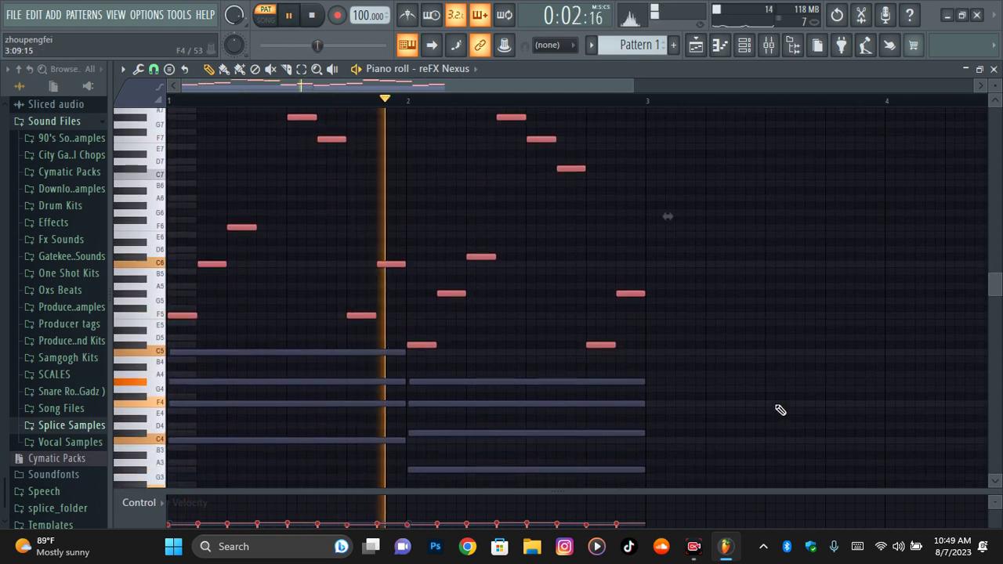
pyautogui.scroll(1, 780, 409)
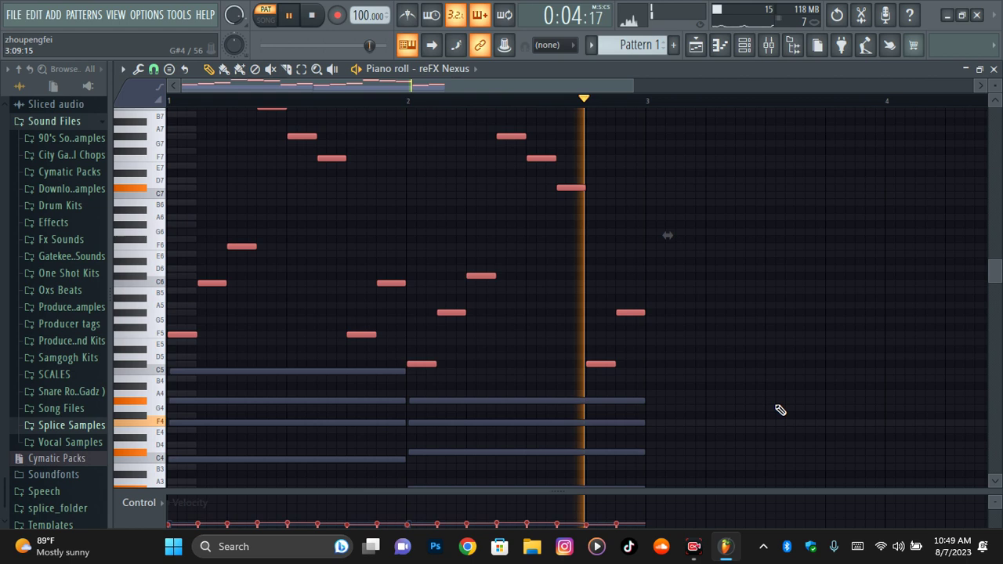
# Delete the raised arpeggiated notes and keep only the original chords
pyautogui.press('space')
pyautogui.hotkey('ctrl', 'a')
pyautogui.press('Delete')
pyautogui.scroll(-6, 779, 410)
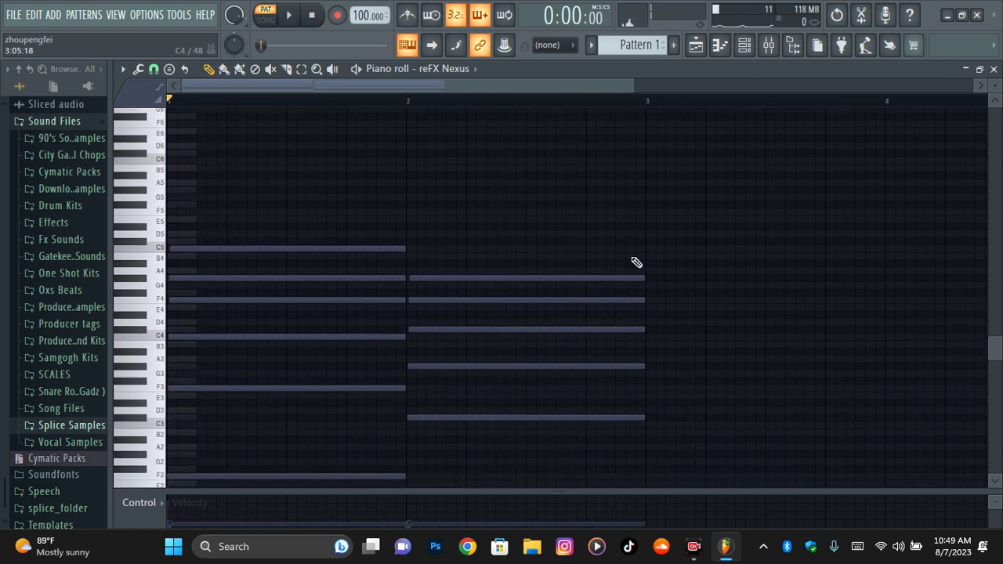
pyautogui.scroll(1, 398, 212)
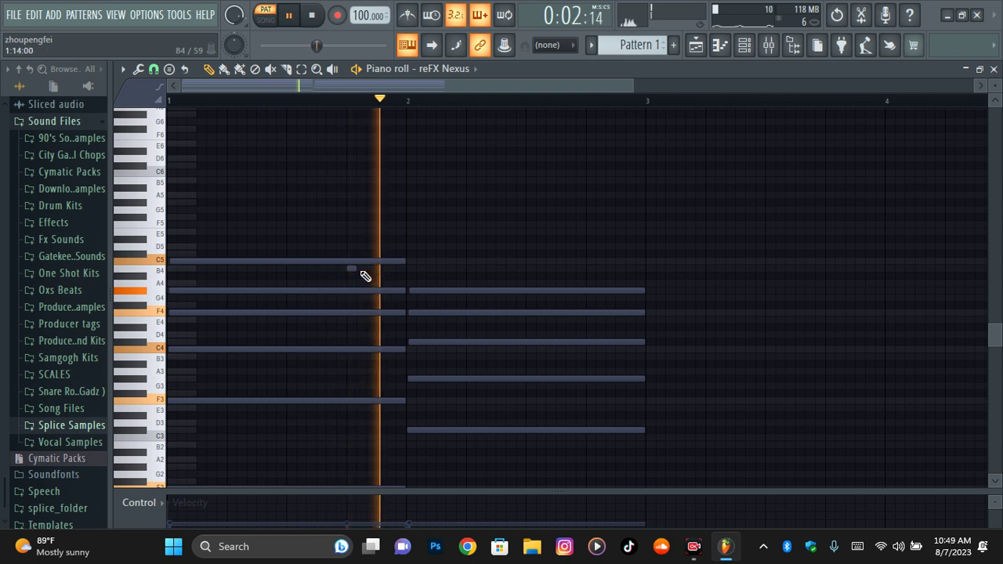
# Try a sustained C6 note above the chords from late bar 1 into bar 2
pyautogui.press('space')
pyautogui.keyDown('ctrl'); pyautogui.click(451, 268); pyautogui.keyUp('ctrl')
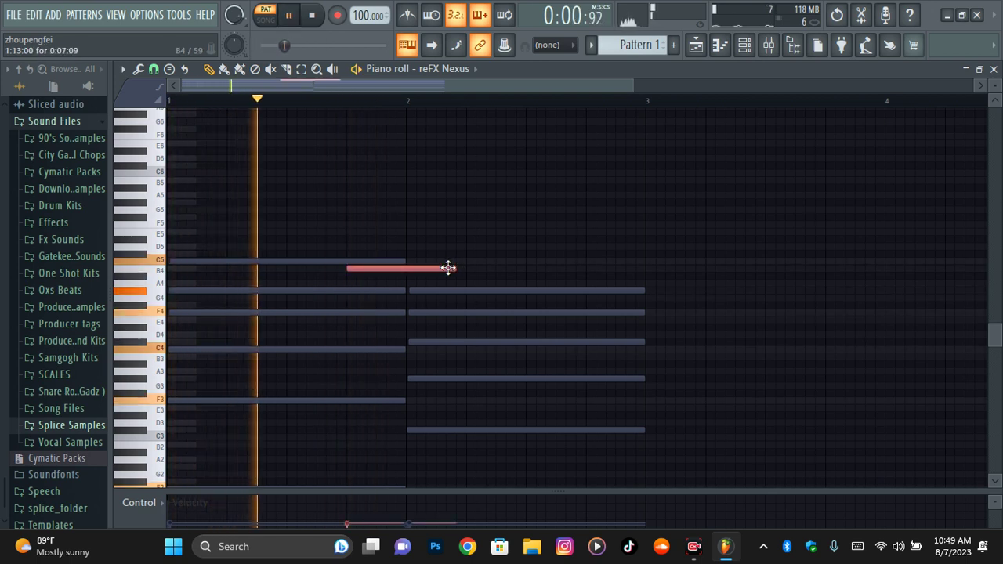
pyautogui.hotkey('shift', 'Up')
pyautogui.hotkey('ctrl', 'Up')
pyautogui.press('space')
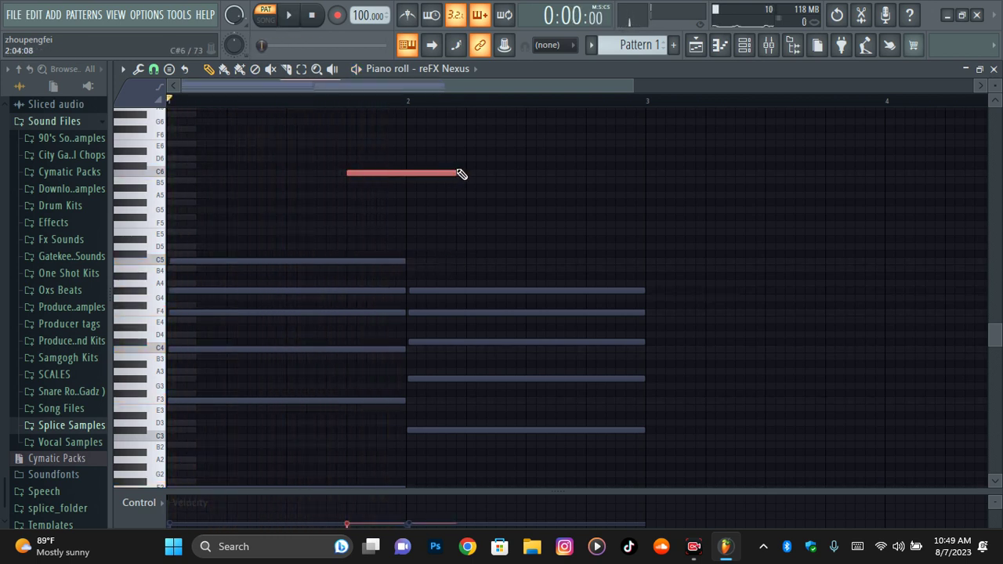
# Set the reFX Nexus channel's root note to D#5 in its wrapper settings and return to the piano roll
pyautogui.click(746, 50)
pyautogui.click(376, 130)
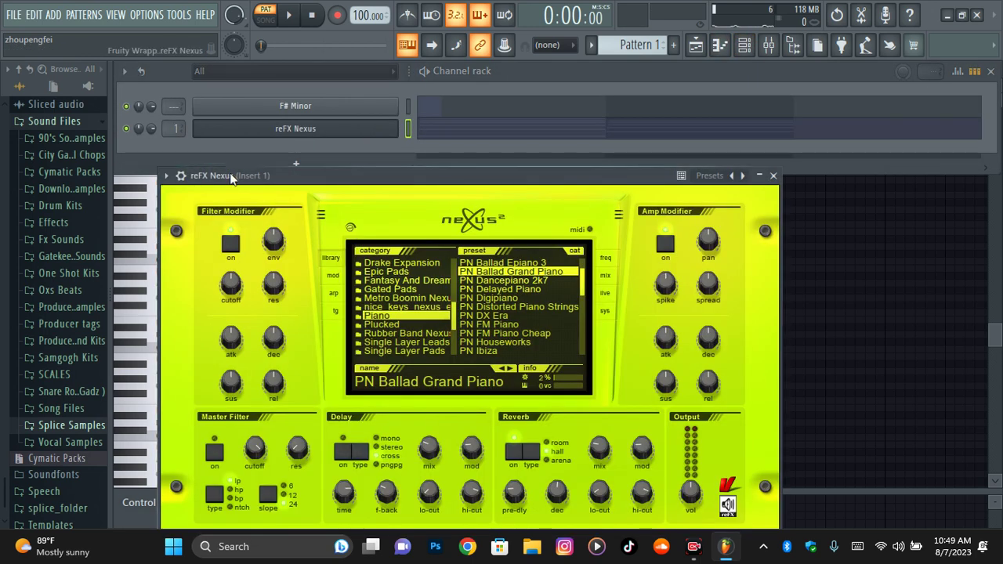
pyautogui.click(186, 176)
pyautogui.click(241, 202)
pyautogui.press('space')
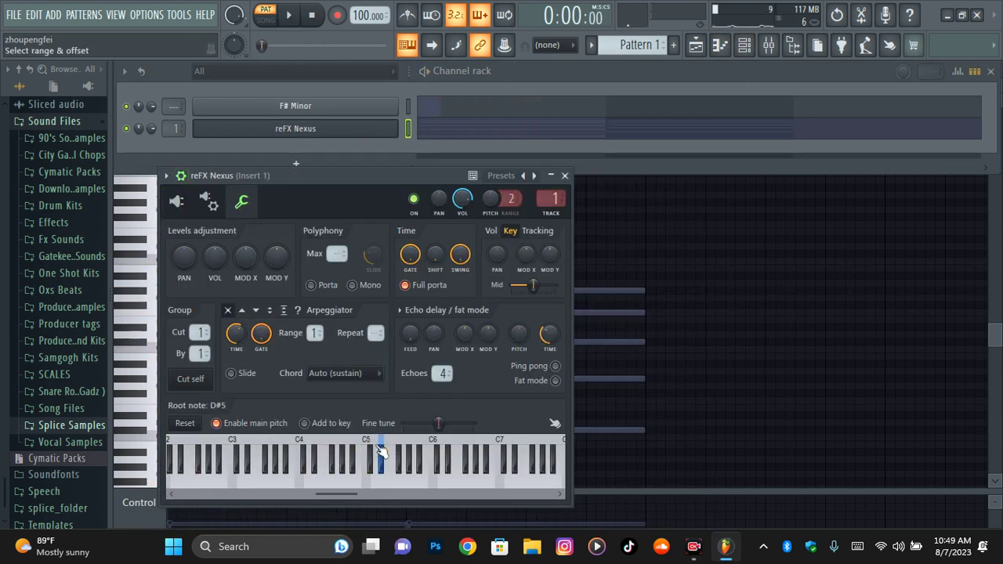
pyautogui.click(719, 45)
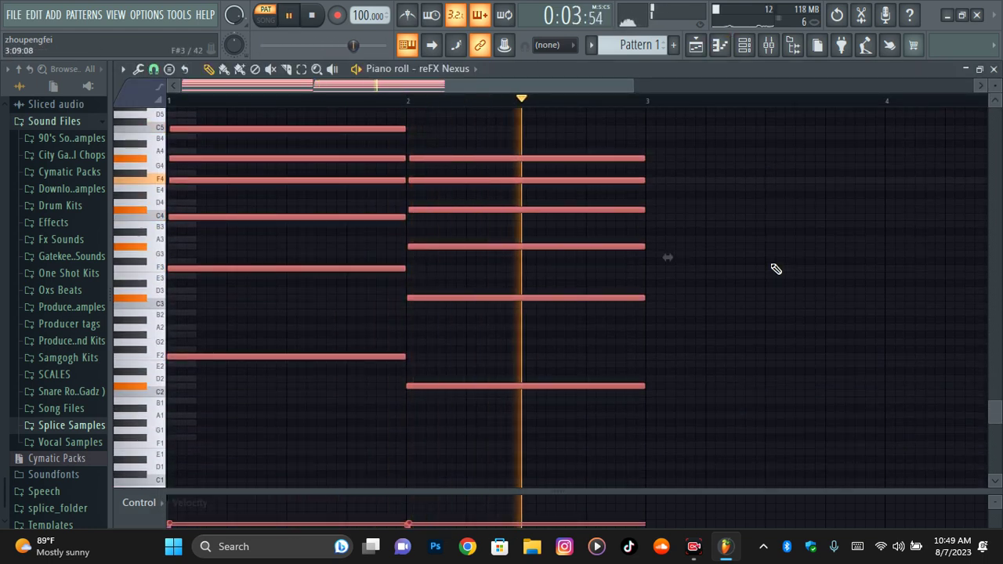
# Transpose all chord notes in both bars up three semitones and play the result
pyautogui.press('space')
pyautogui.hotkey('shift', 'Up')
pyautogui.hotkey('shift', 'Up')
pyautogui.hotkey('shift', 'Up')
pyautogui.press('space')
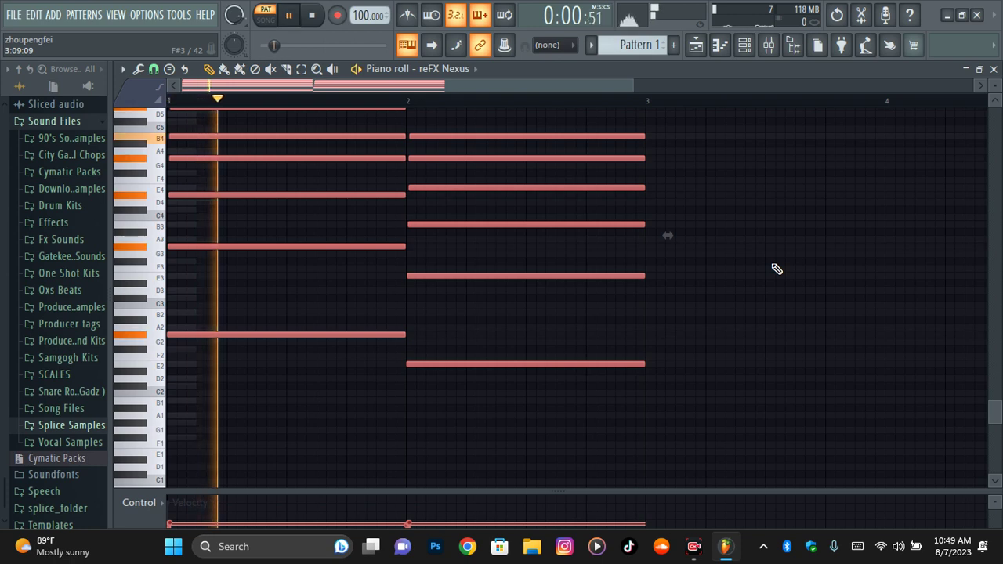
# Quantize all chord notes, play the result and deselect them
pyautogui.scroll(3, 777, 269)
pyautogui.hotkey('alt', 'q')
pyautogui.press('Return')
pyautogui.press('space')
pyautogui.press('space')
pyautogui.hotkey('ctrl', 'd')
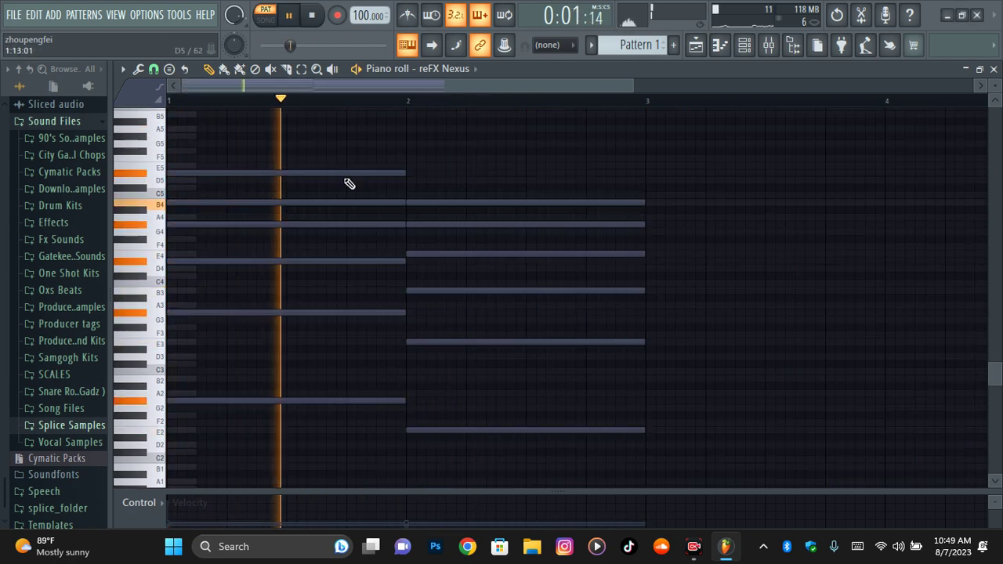
# Try a melody note above the chords in late bar 1 and delete it
pyautogui.click(352, 188)
pyautogui.press('space')
pyautogui.press('space')
pyautogui.rightClick(446, 186)
# Add an F#6 melody note from late bar 1 into bar 2, about two beats long
pyautogui.scroll(2, 434, 192)
pyautogui.scroll(2, 433, 193)
pyautogui.click(352, 150)
pyautogui.press('space')
pyautogui.press('space')
pyautogui.moveTo(448, 151); pyautogui.dragTo(463, 152)
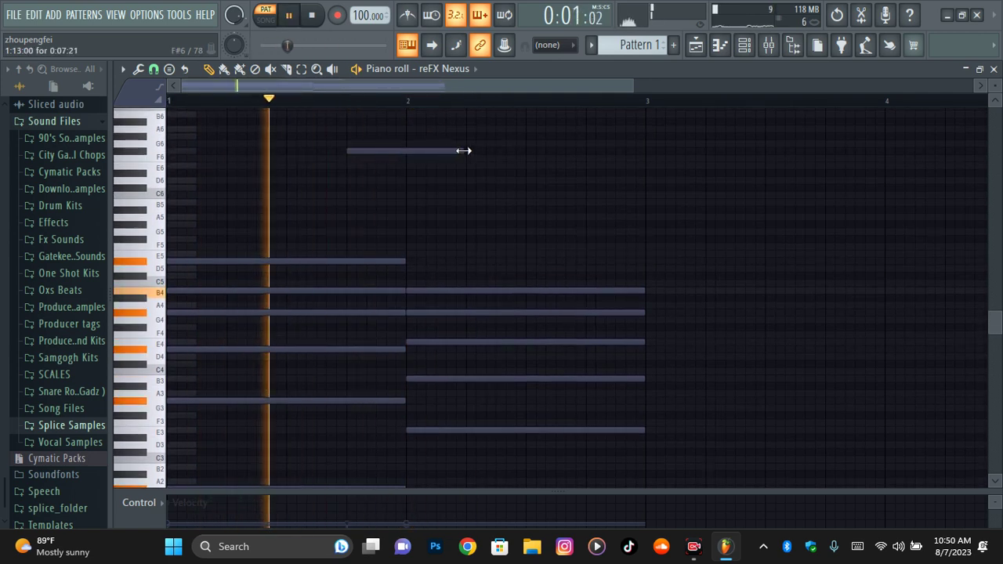
# Add a long C#6 melody note across the bar line and shorter C#6 and D#6 notes at the end of bar 2
pyautogui.click(377, 188)
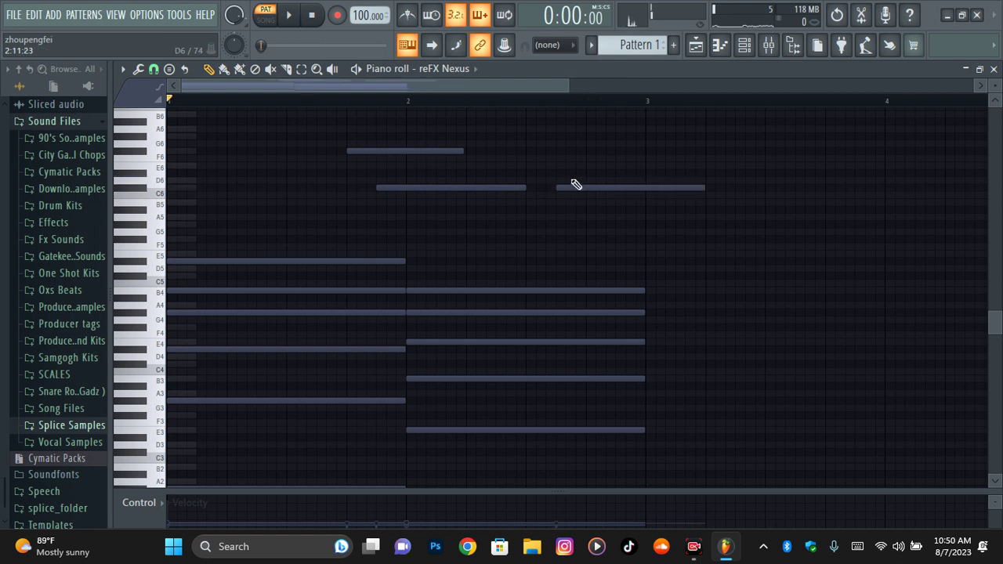
pyautogui.moveTo(735, 163); pyautogui.dragTo(641, 174)
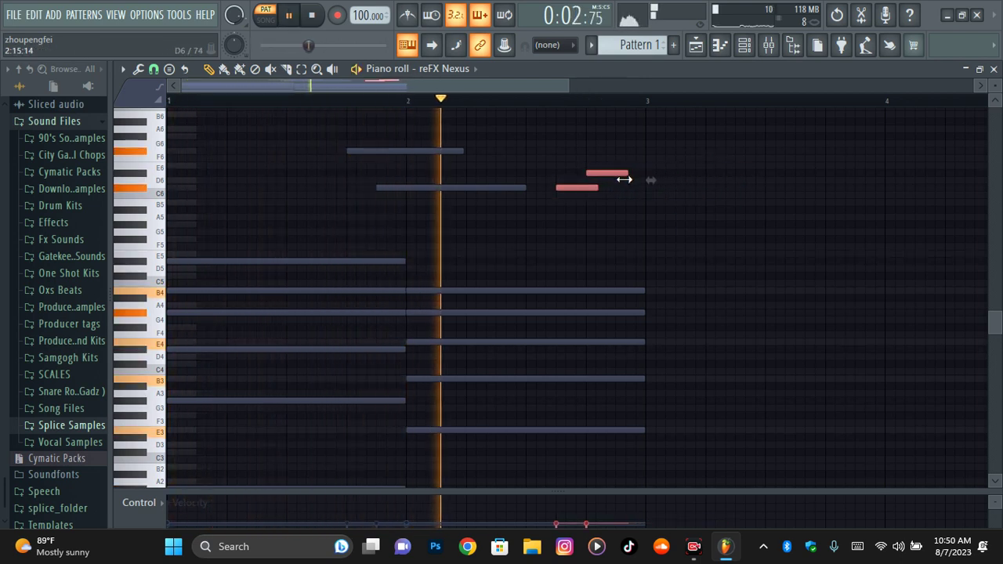
pyautogui.click(662, 200)
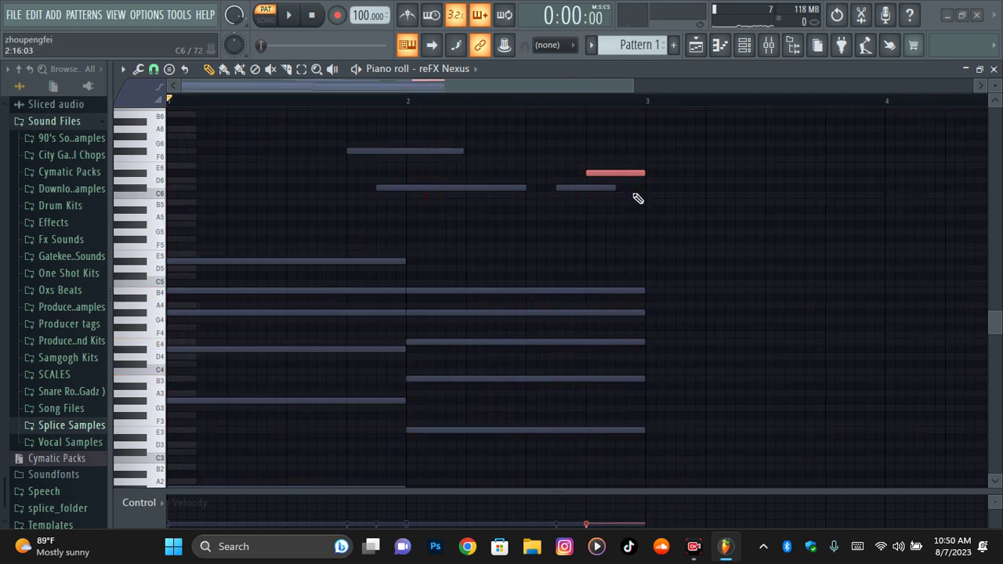
pyautogui.click(689, 197)
pyautogui.press('space')
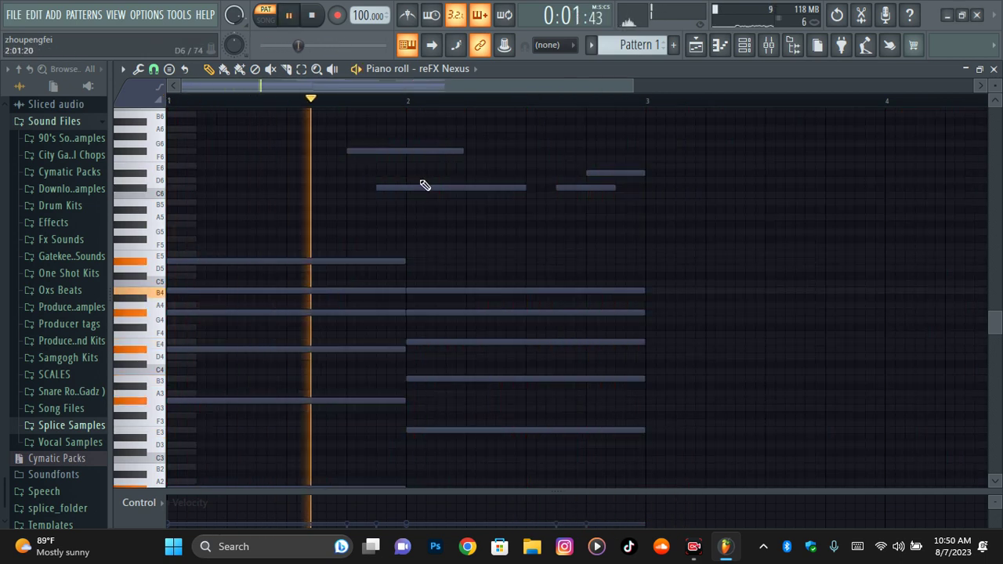
# Place a very short B5 grace note before the second C#6 in bar 2 and play the pattern
pyautogui.click(561, 203)
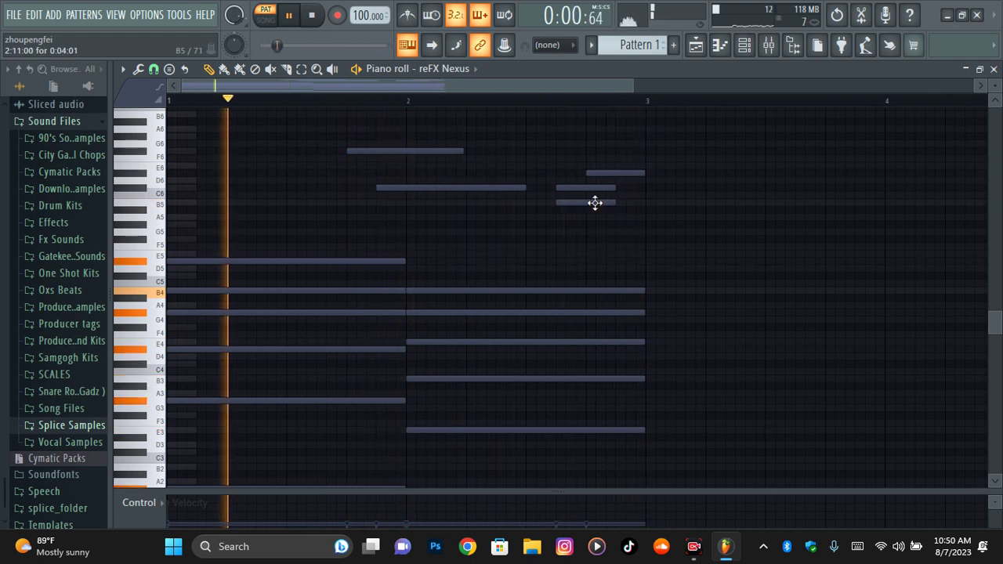
pyautogui.moveTo(609, 201); pyautogui.dragTo(580, 188)
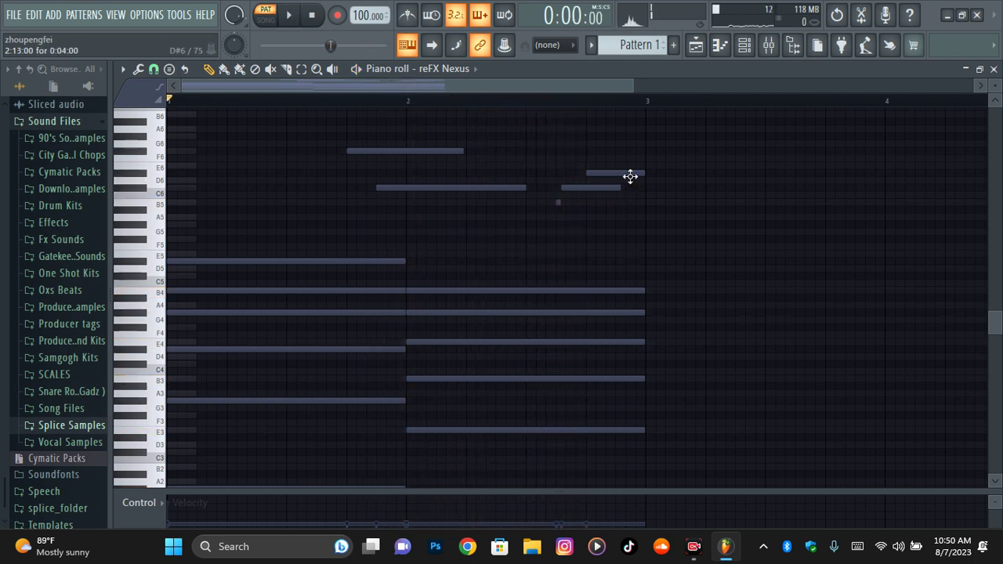
pyautogui.press('space')
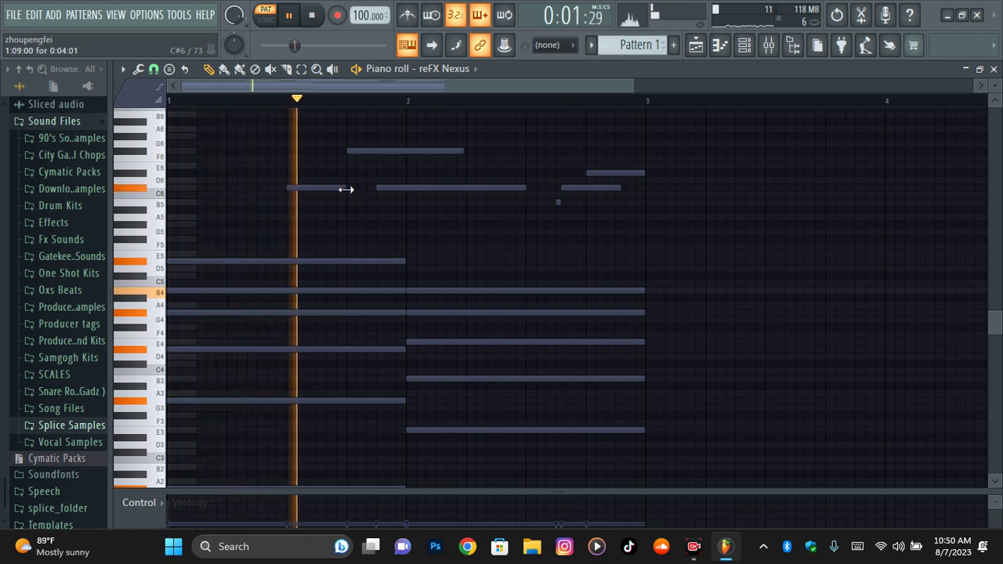
# Add a short C#6 grace note leading into a D#6 melody note in the middle of bar 1 and play it
pyautogui.press('space')
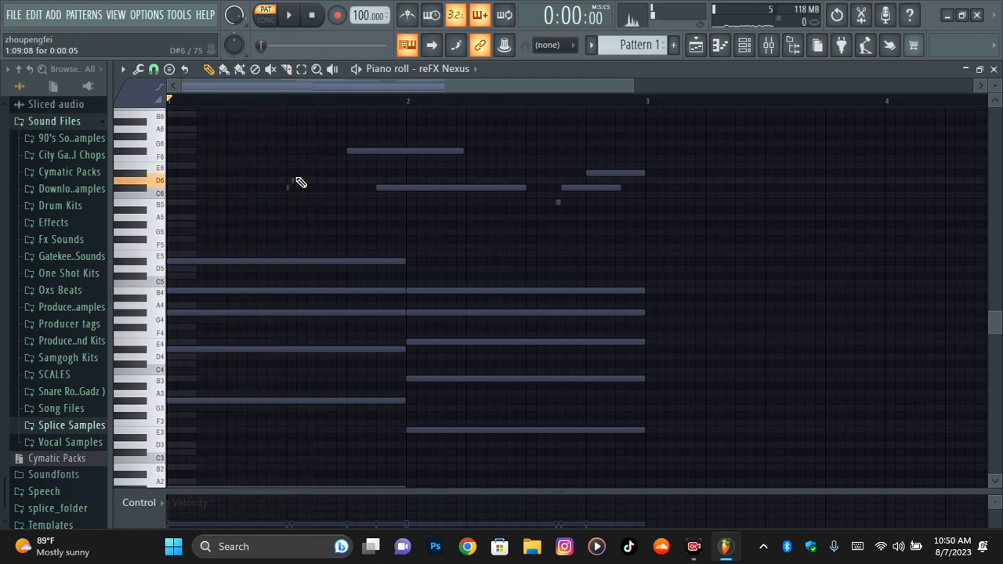
pyautogui.click(291, 180)
pyautogui.press('space')
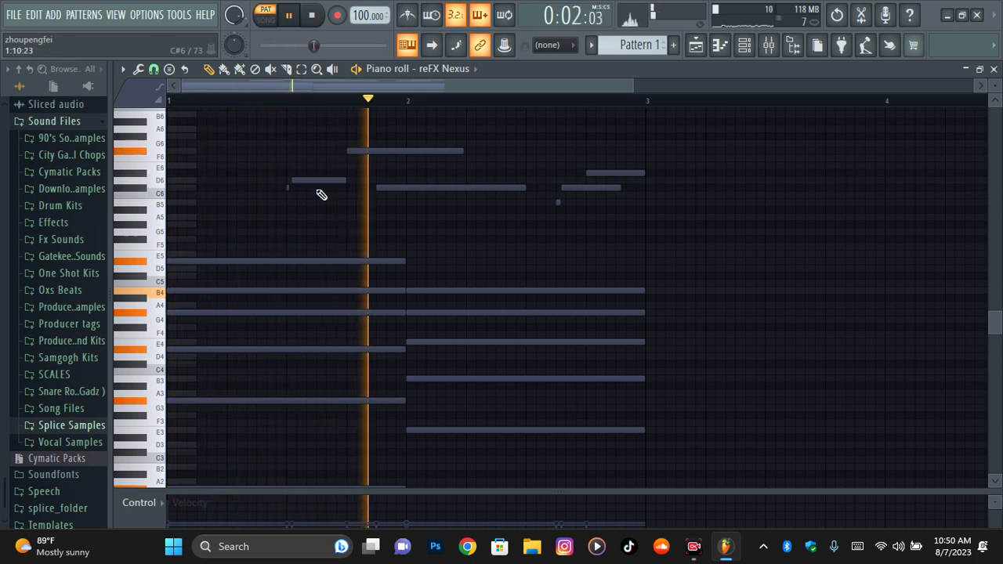
pyautogui.click(316, 181)
pyautogui.moveTo(316, 181); pyautogui.dragTo(316, 173)
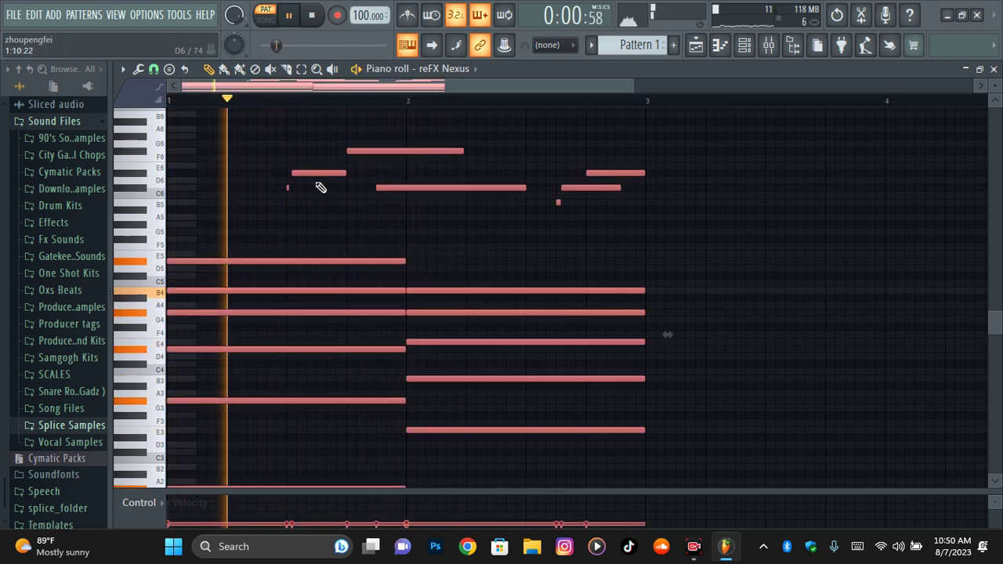
pyautogui.hotkey('ctrl', 'd')
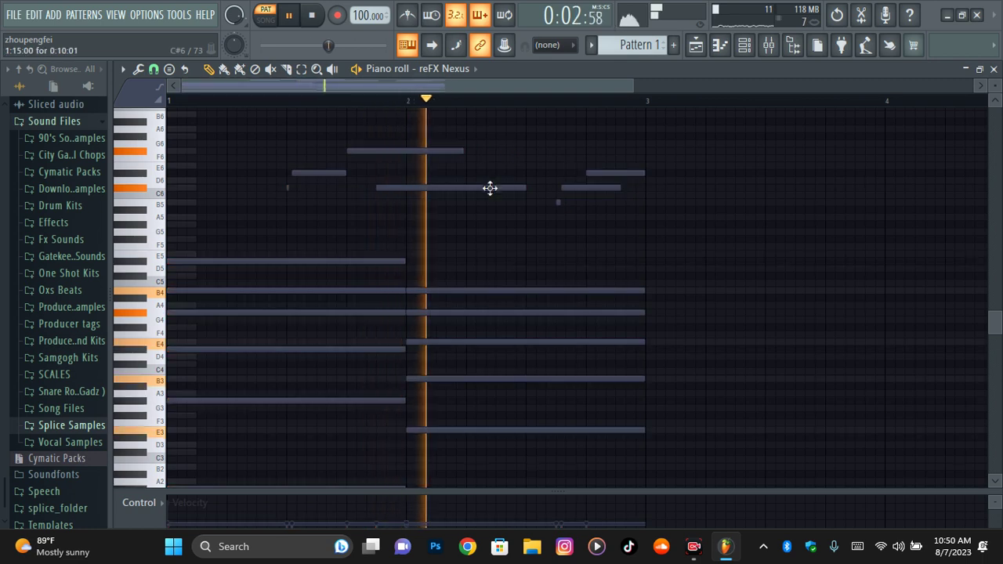
# Transpose all chord and melody notes down one semitone, play the pattern and deselect them
pyautogui.press('space')
pyautogui.hotkey('ctrl', 'a')
pyautogui.hotkey('shift', 'Down')
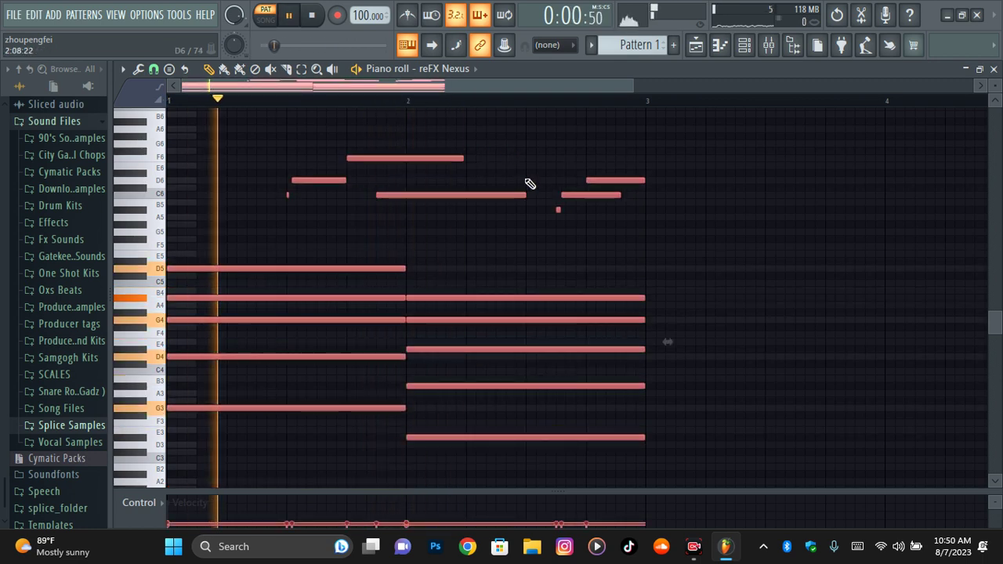
pyautogui.hotkey('ctrl', 'd')
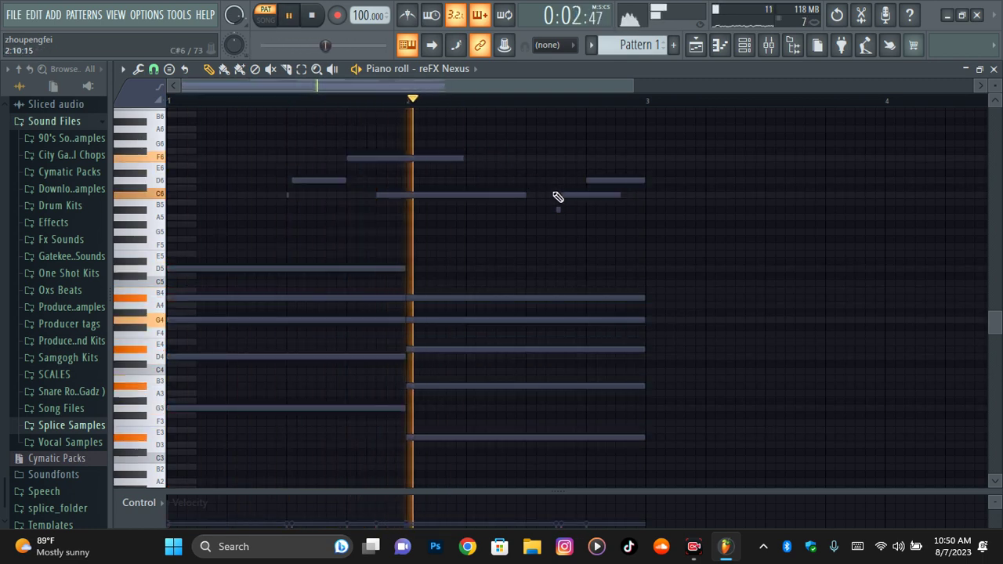
# Delete all melody notes above the chords in both bars
pyautogui.scroll(-3, 562, 197)
pyautogui.scroll(1, 712, 220)
pyautogui.scroll(3, 666, 213)
pyautogui.press('space')
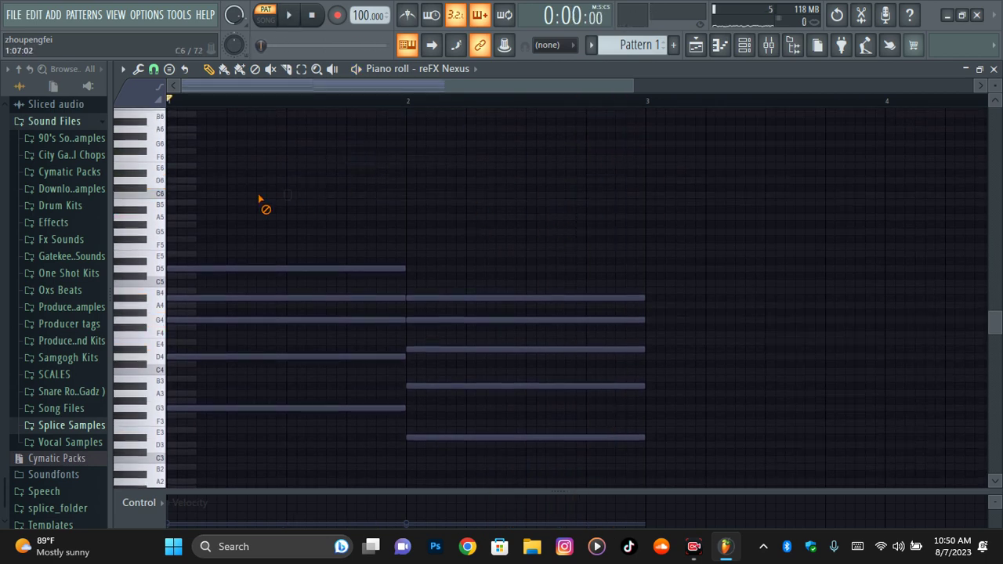
# Copy the chord notes of both bars, without the two lowest notes of each chord, two octaves higher
pyautogui.scroll(-6, 596, 207)
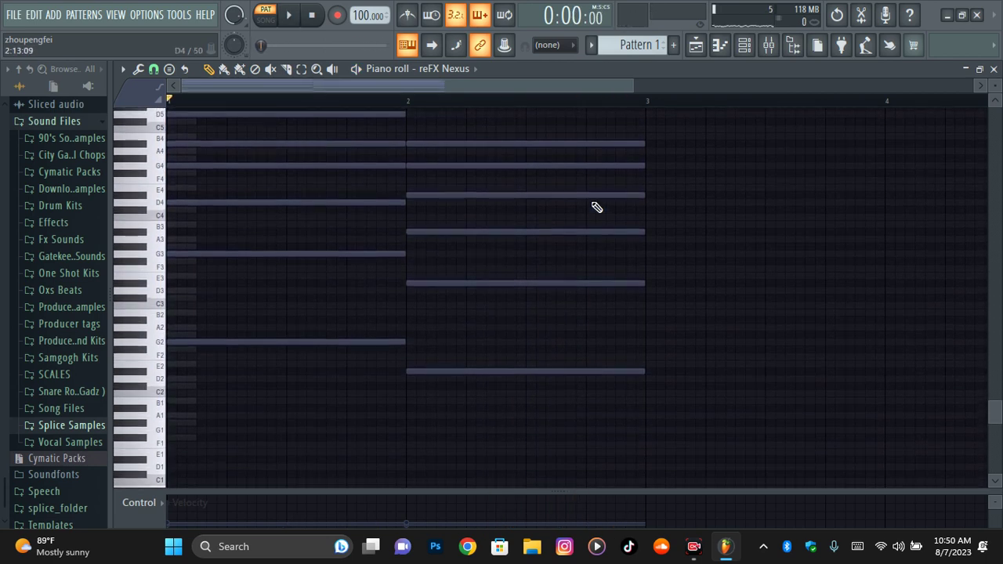
pyautogui.scroll(4, 596, 206)
pyautogui.moveTo(294, 171); pyautogui.dragTo(515, 345)
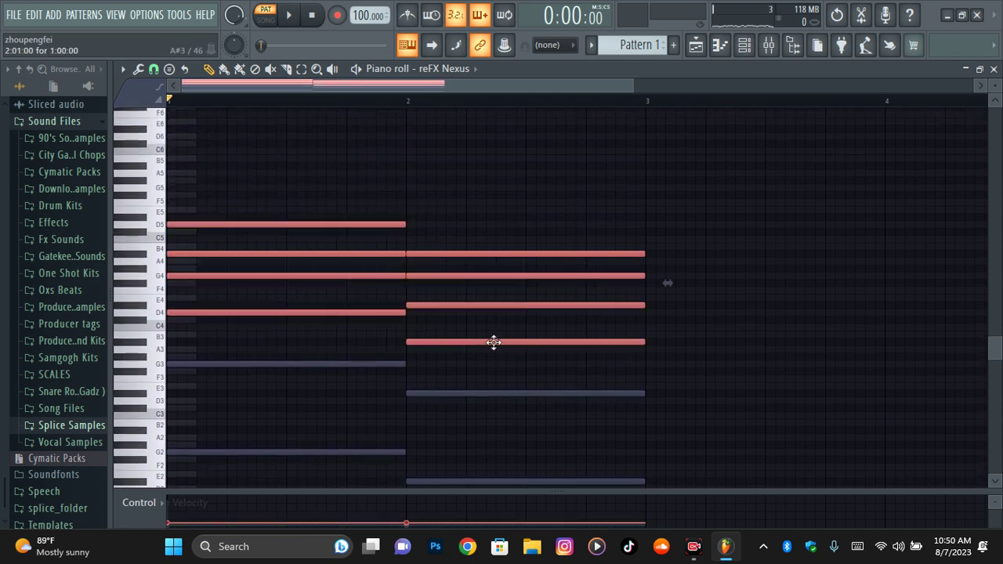
pyautogui.hotkey('ctrl', 'Up')
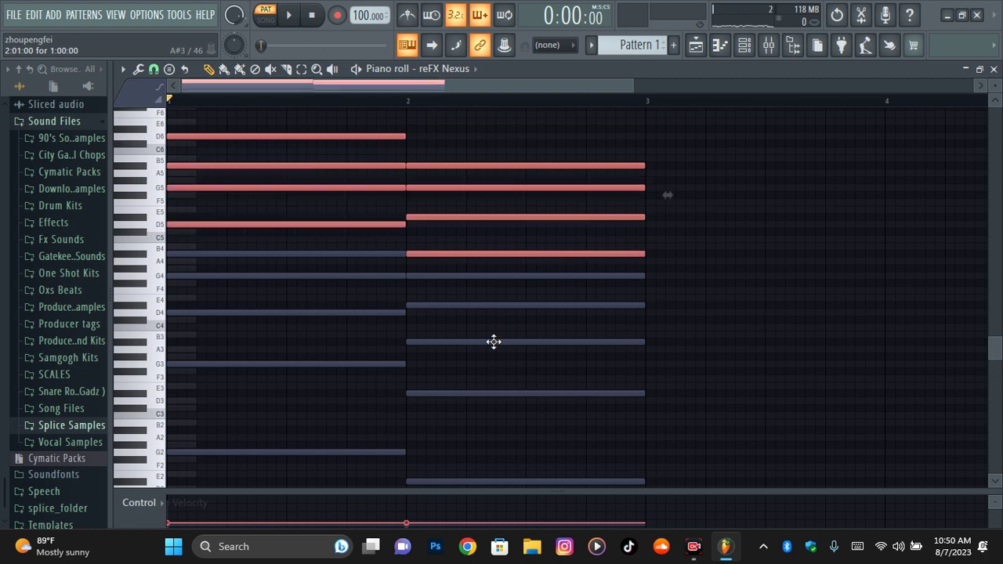
pyautogui.hotkey('ctrl', 'Up')
# Arpeggiate the raised copies with the Default pattern, Alternate direction, Normal range 2 and Block sync, and play them
pyautogui.hotkey('alt', 'a')
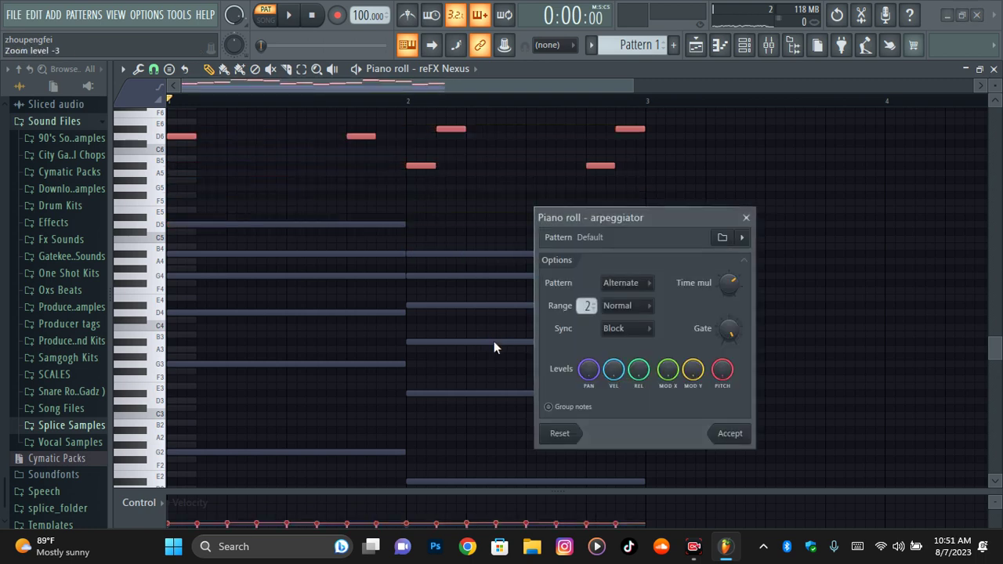
pyautogui.click(730, 433)
pyautogui.scroll(4, 783, 353)
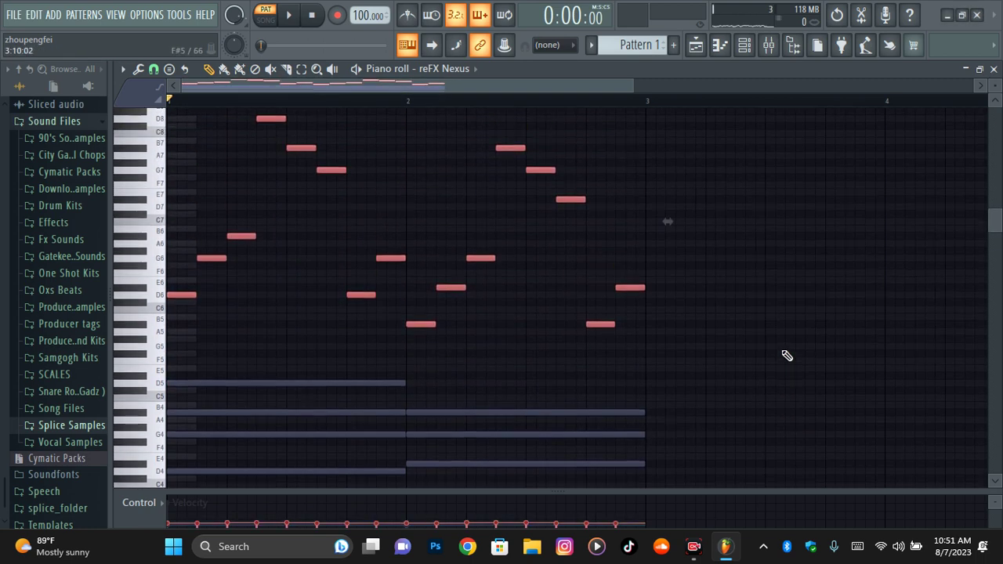
pyautogui.press('space')
pyautogui.press('space')
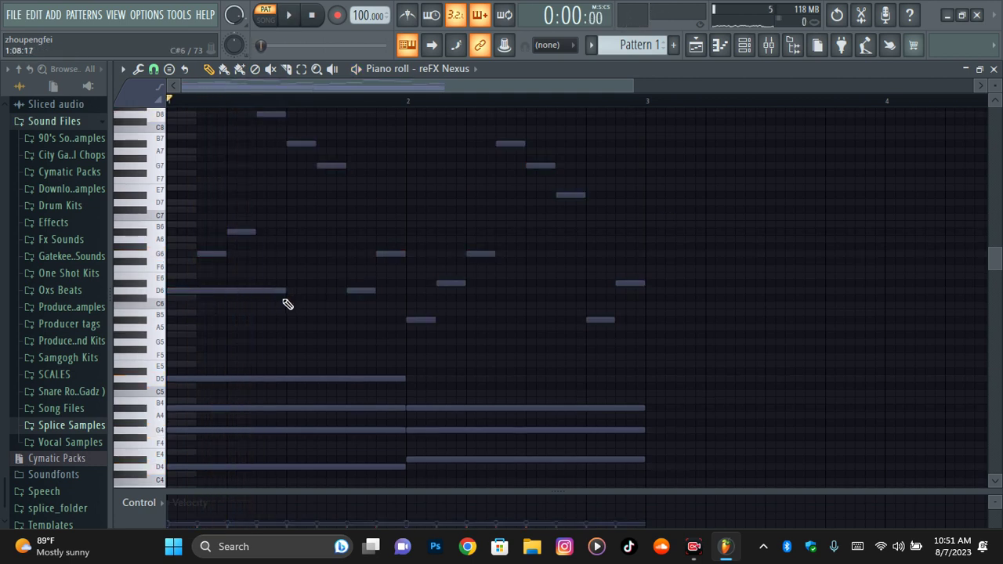
# Respace the bar 1 arpeggio: move G6 and A#6 one beat later, lengthen A#6, and shift the D8 and A#7 notes later
pyautogui.moveTo(252, 254); pyautogui.dragTo(269, 254)
pyautogui.press('space')
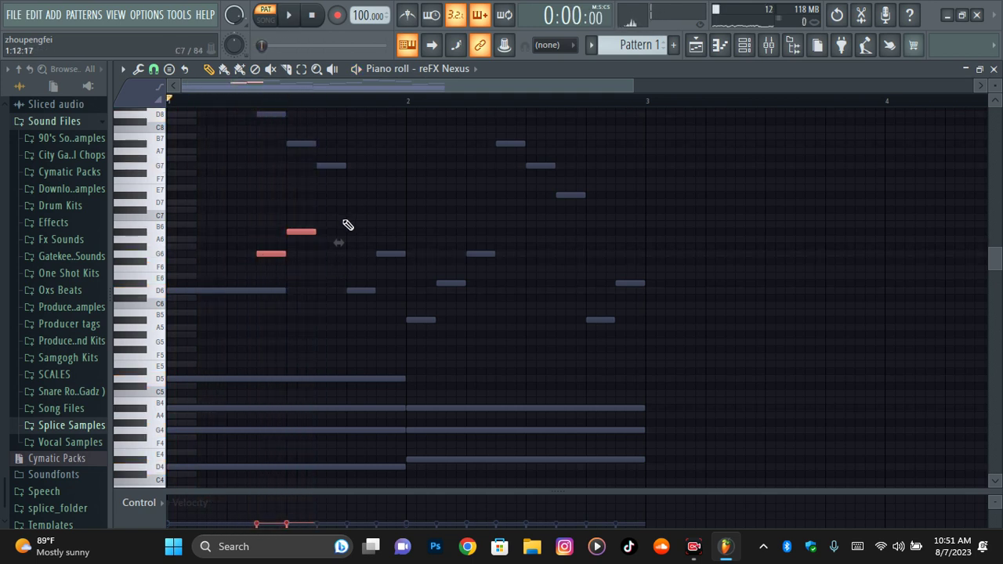
pyautogui.scroll(2, 385, 203)
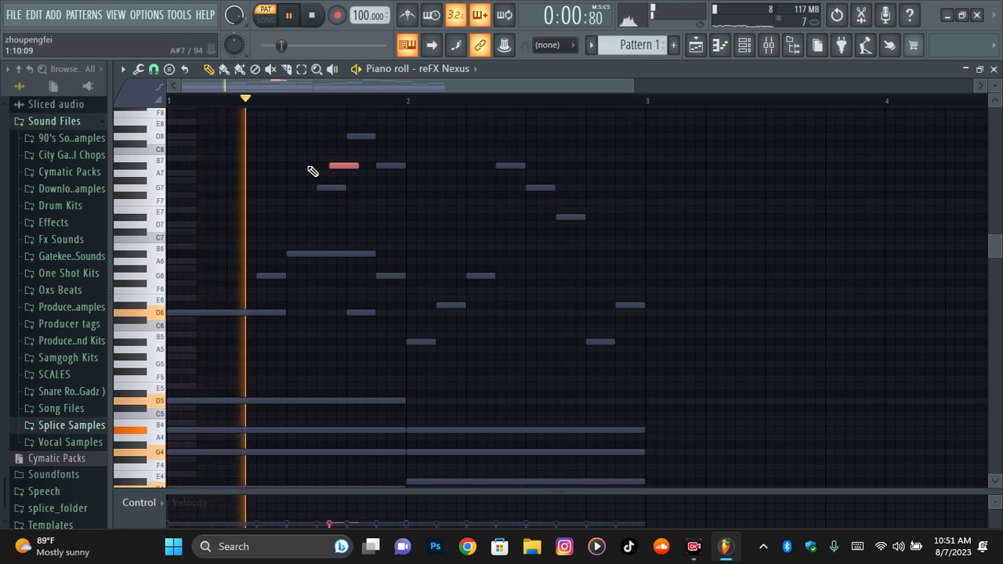
pyautogui.press('space')
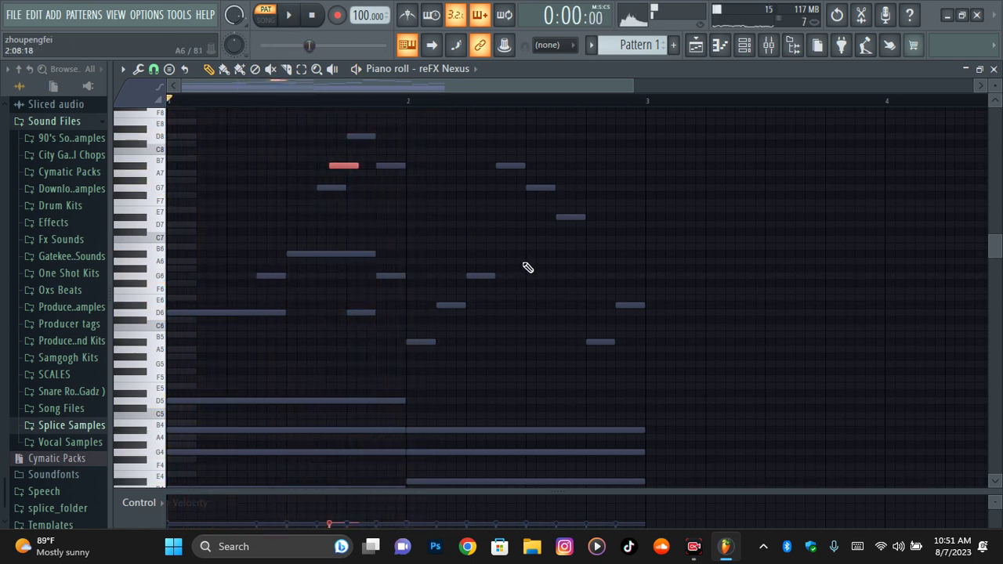
# Extend the last G6 of bar 1 into bar 2, then raise the late D6 in bar 1 one octave and lengthen it
pyautogui.moveTo(402, 277); pyautogui.dragTo(431, 277)
pyautogui.click(361, 312)
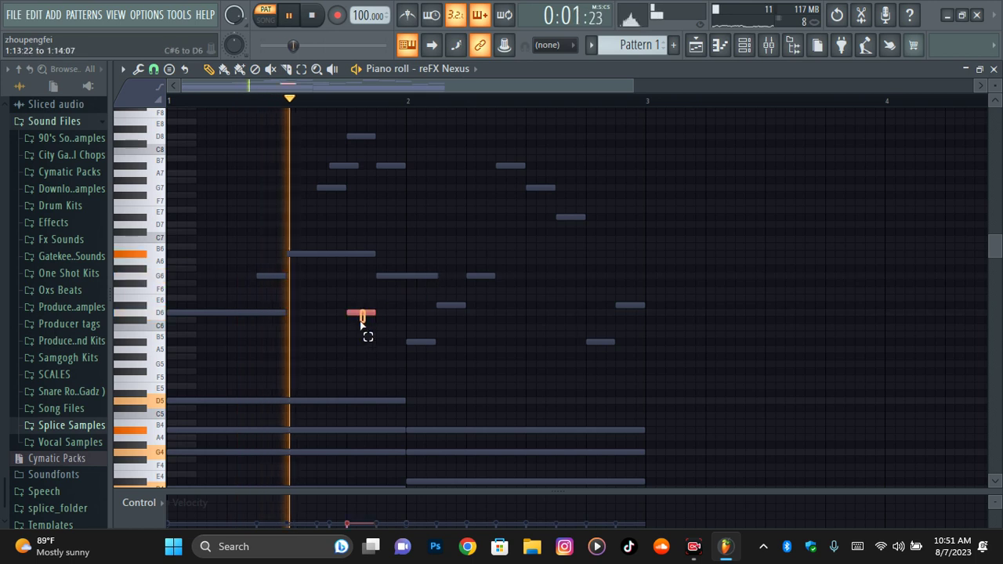
pyautogui.hotkey('ctrl', 'Up')
pyautogui.press('space')
pyautogui.moveTo(376, 225); pyautogui.dragTo(401, 227)
pyautogui.press('space')
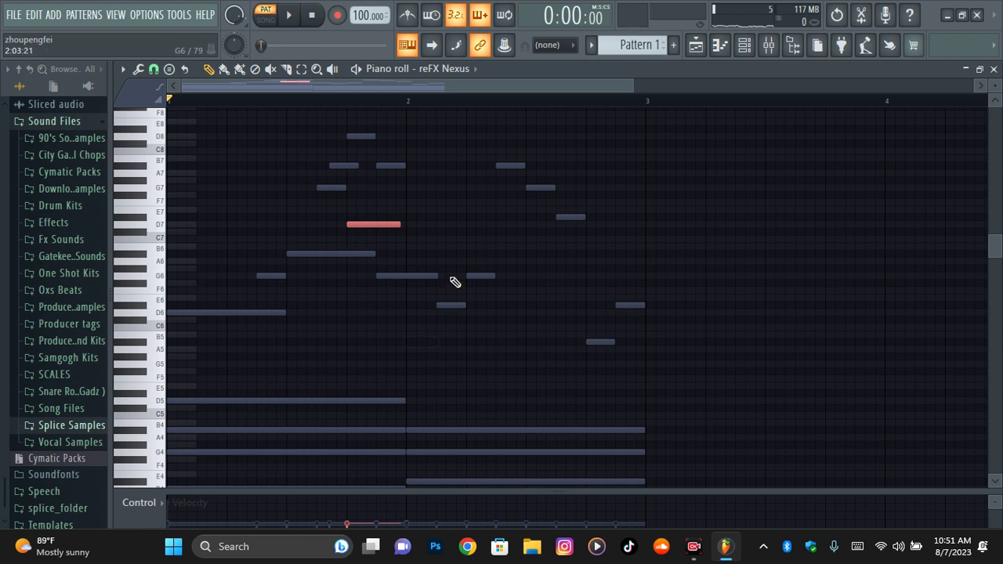
# Delete the bar 2 arpeggio notes after the first D#6, shift the D7 two steps later, and play the result
pyautogui.moveTo(497, 276); pyautogui.dragTo(525, 276)
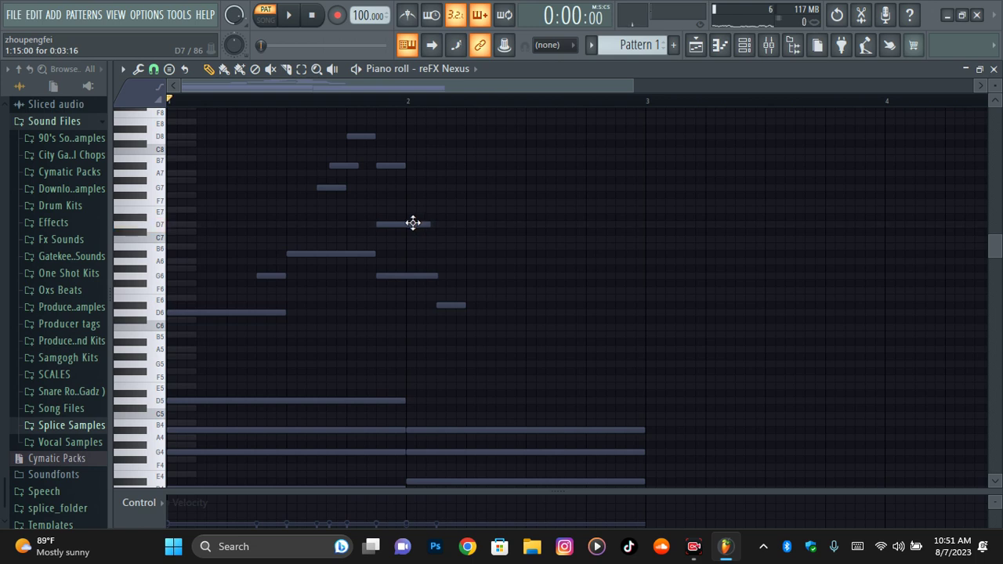
pyautogui.press('space')
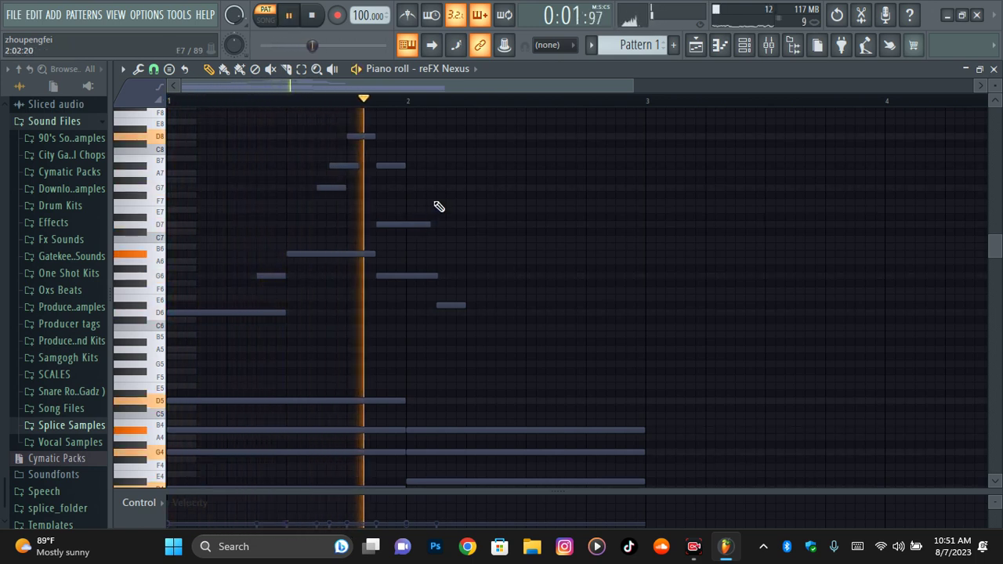
pyautogui.press('space')
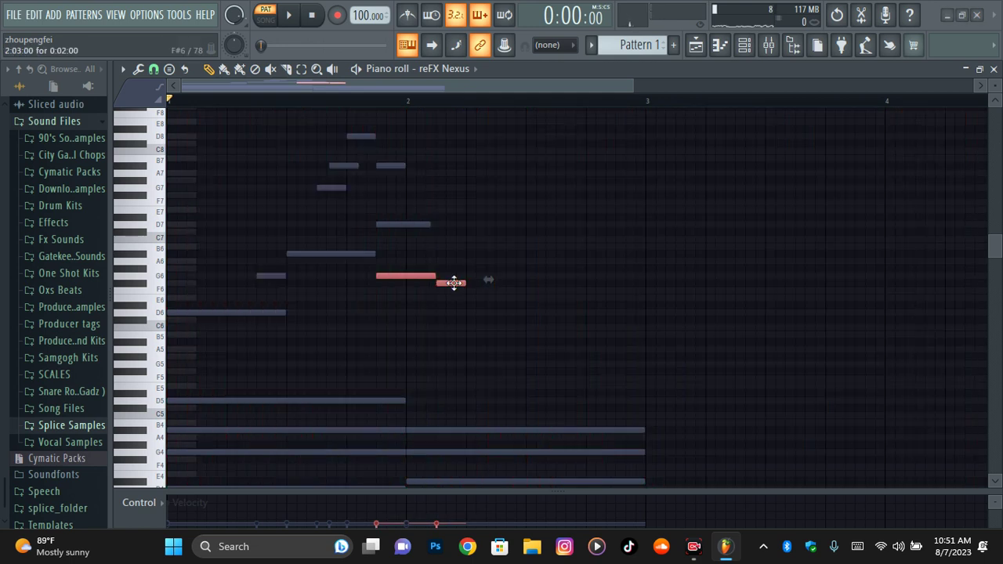
# Raise the D#6 in bar 2 to G6, lengthen it to mid-bar, and place an F6 note after it
pyautogui.moveTo(449, 283); pyautogui.dragTo(526, 287)
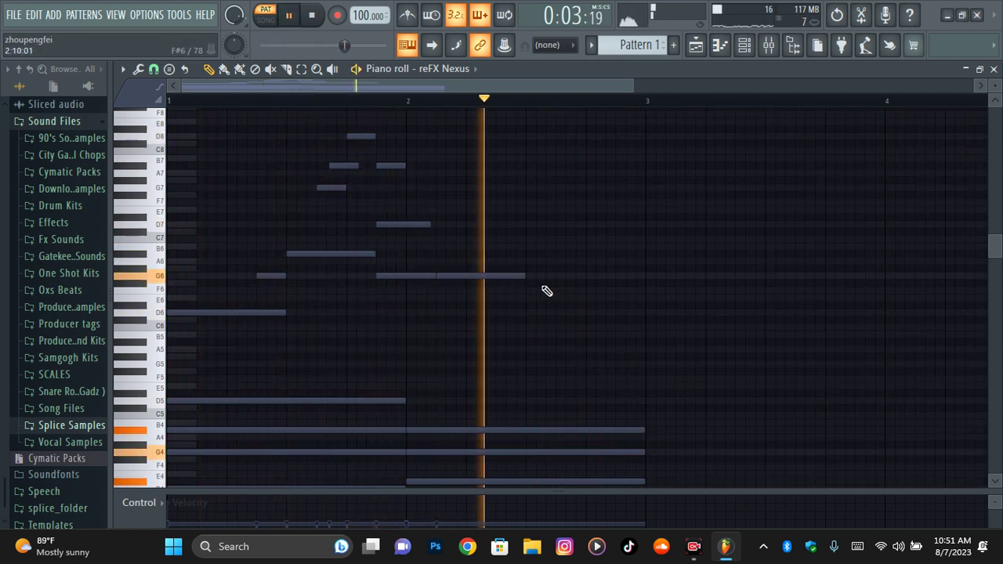
pyautogui.click(544, 284)
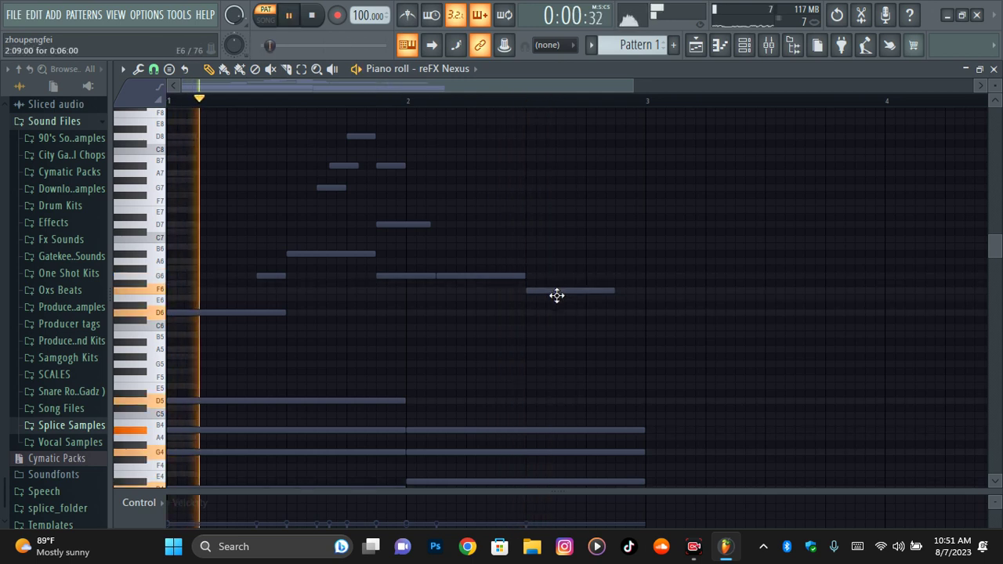
pyautogui.moveTo(557, 296); pyautogui.dragTo(557, 302)
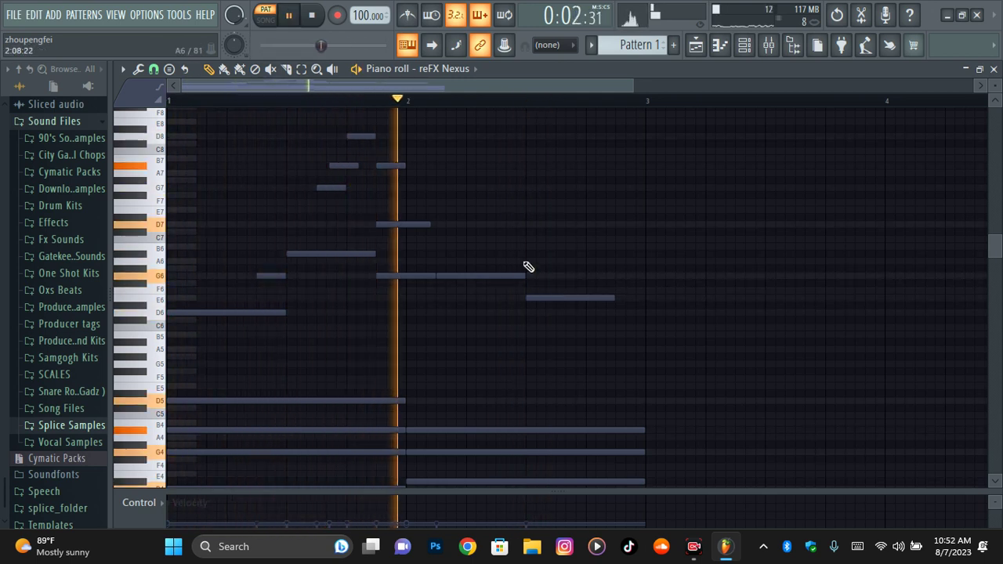
pyautogui.click(598, 226)
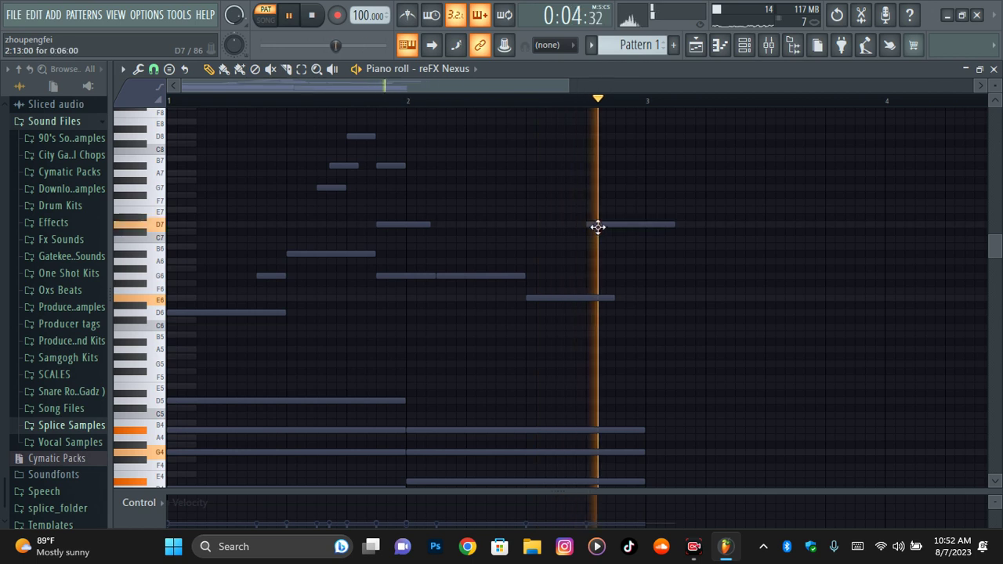
pyautogui.moveTo(553, 307); pyautogui.dragTo(549, 290)
pyautogui.rightClick(595, 226)
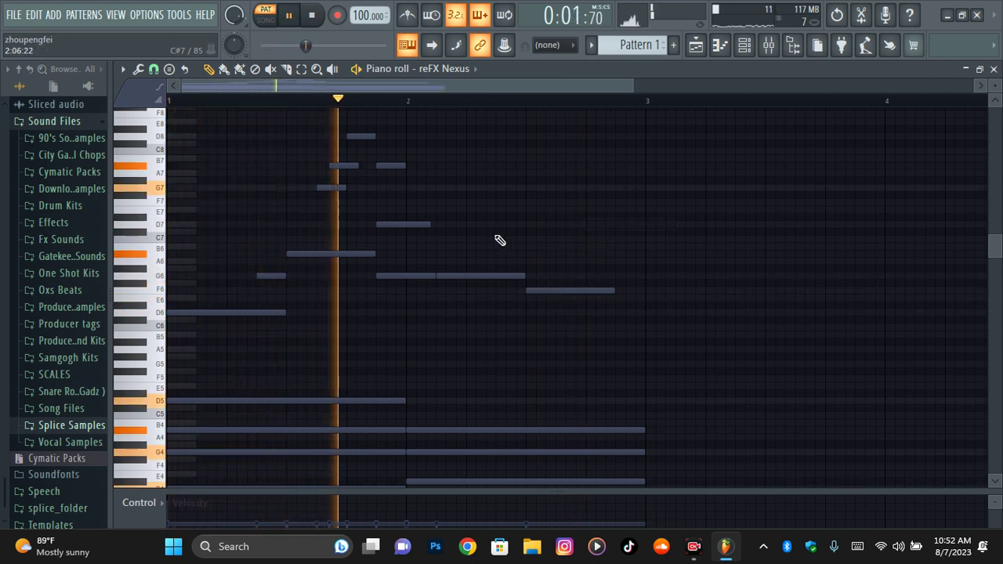
# Add an A#6 overlapping the middle of bar 2 and a short G6 near the end of the bar
pyautogui.click(473, 255)
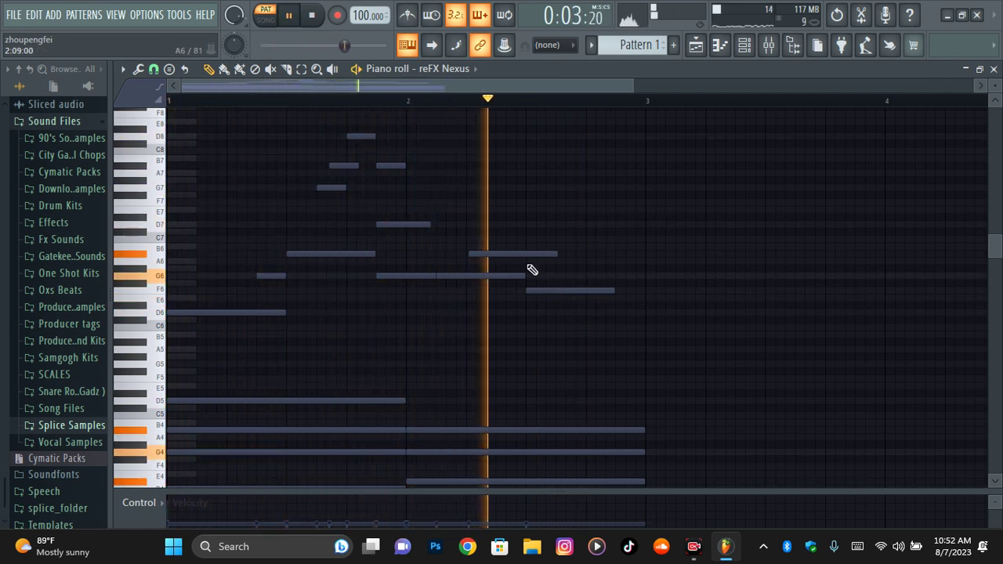
pyautogui.click(593, 275)
pyautogui.moveTo(677, 275); pyautogui.dragTo(630, 276)
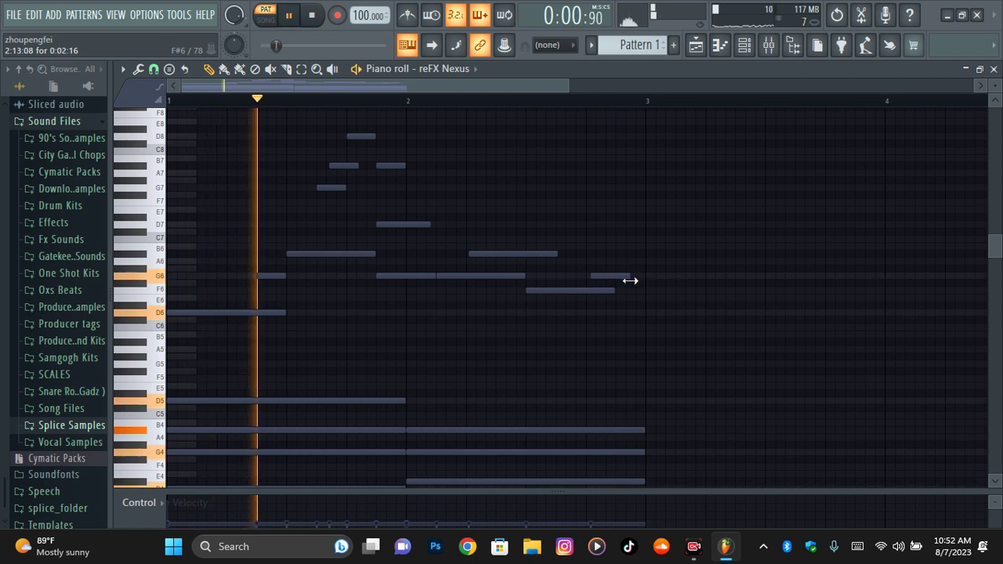
# Transpose all chord and melody notes down one semitone and play the pattern
pyautogui.press('space')
pyautogui.press('space')
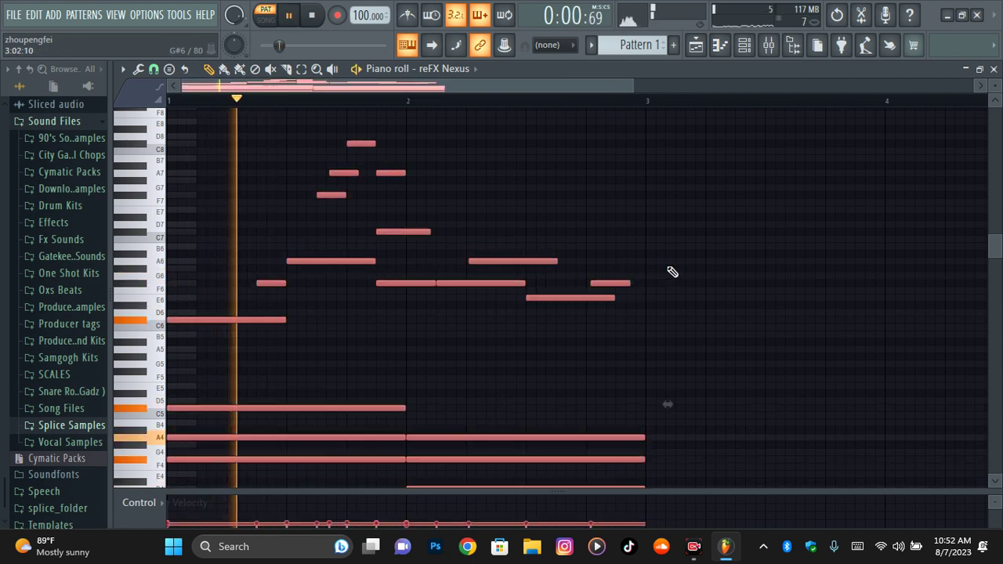
pyautogui.scroll(-3, 653, 246)
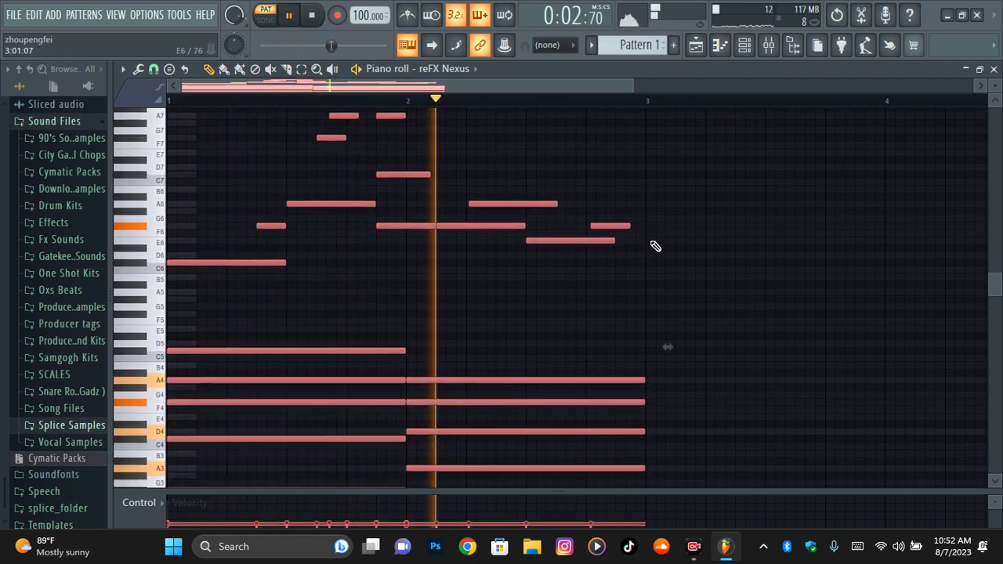
pyautogui.scroll(-8, 701, 259)
pyautogui.press('space')
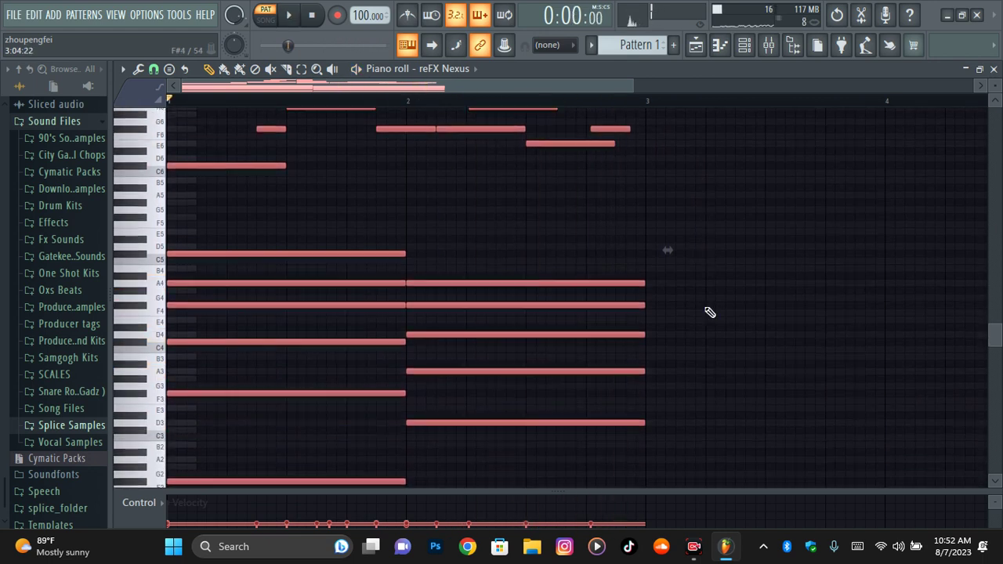
pyautogui.scroll(4, 710, 306)
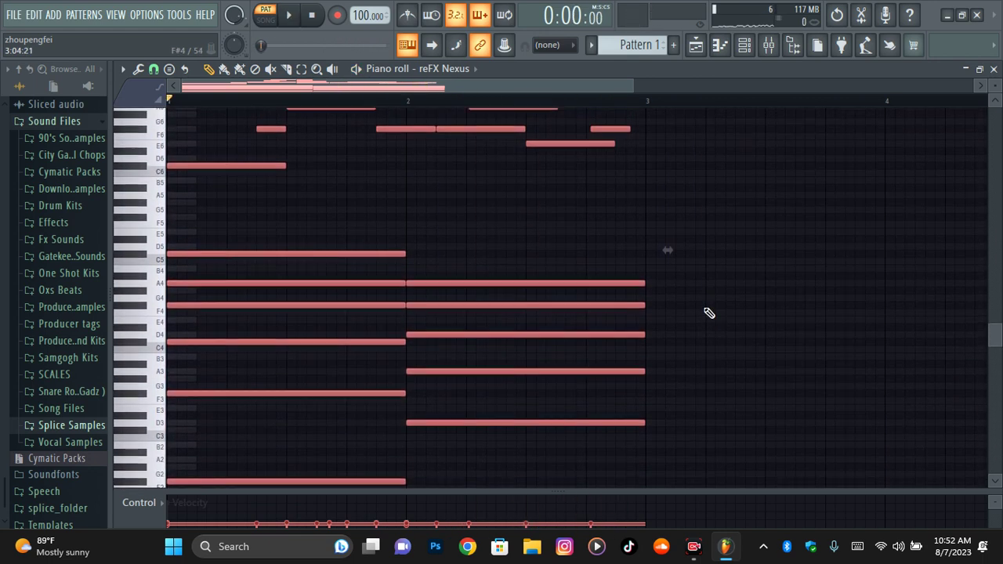
pyautogui.scroll(7, 712, 303)
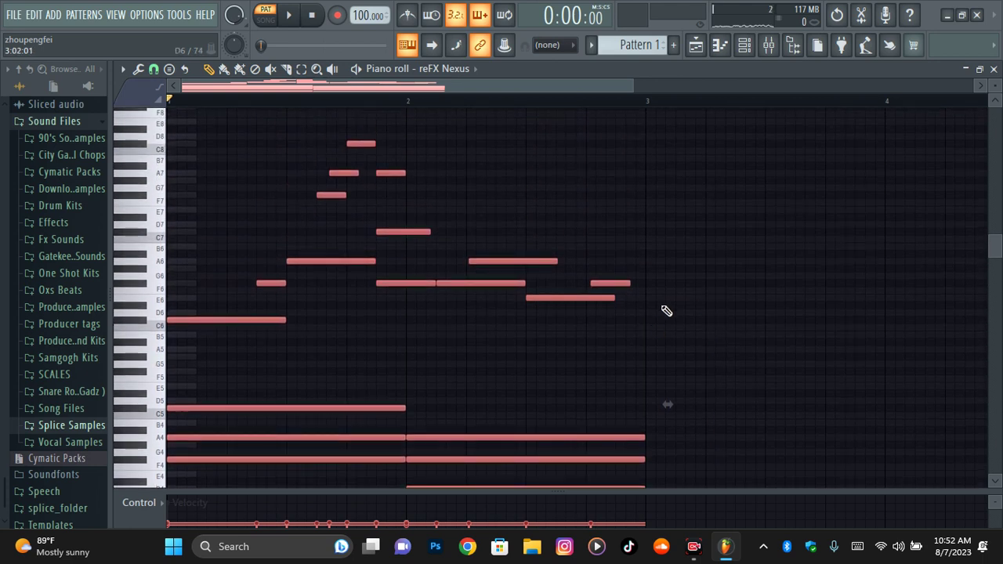
# Delete all melody notes above the chords and the lowest note of each chord, F#2 and D2
pyautogui.moveTo(638, 148); pyautogui.dragTo(168, 359)
pyautogui.press('Delete')
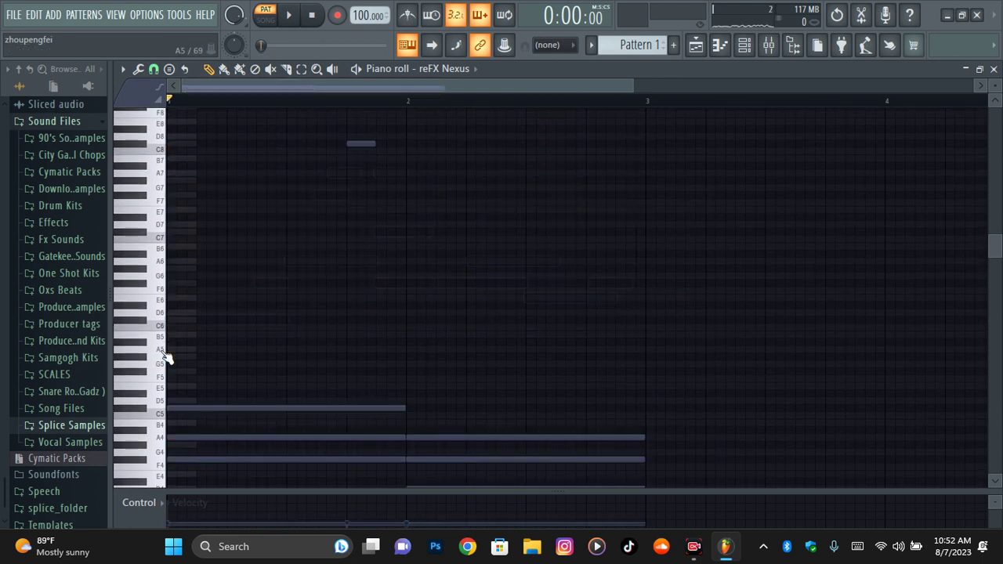
pyautogui.scroll(-9, 502, 186)
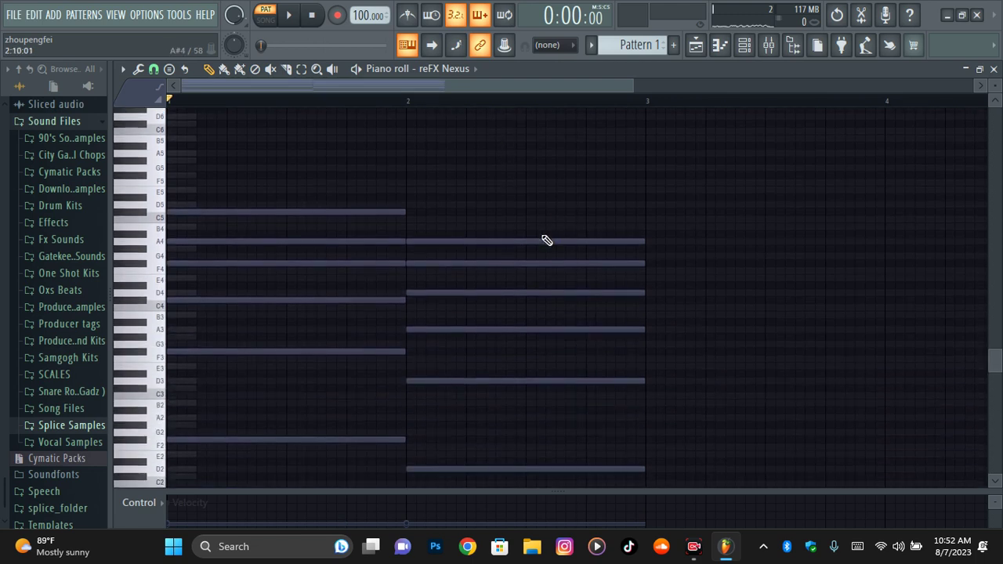
pyautogui.moveTo(358, 384); pyautogui.dragTo(401, 399)
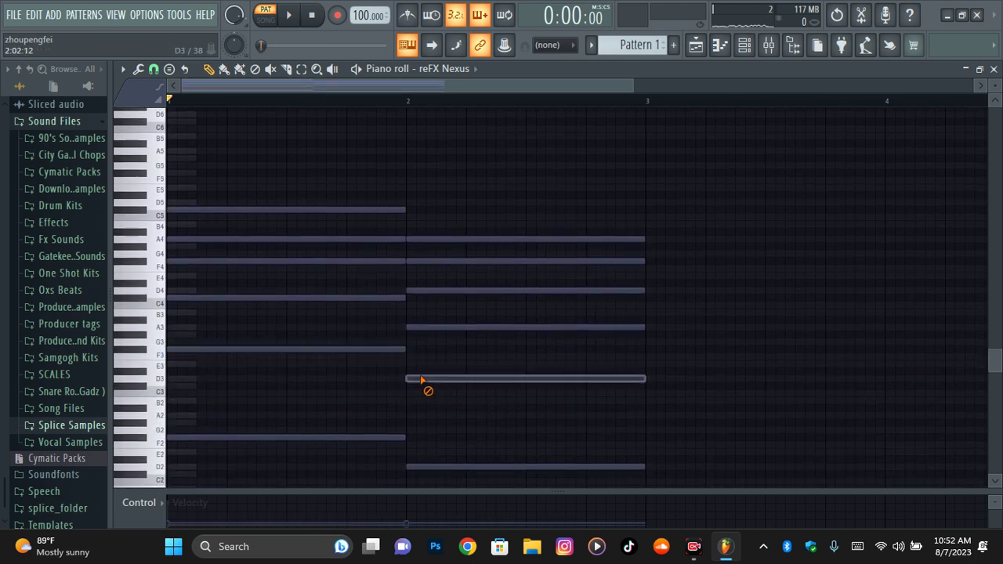
pyautogui.press('space')
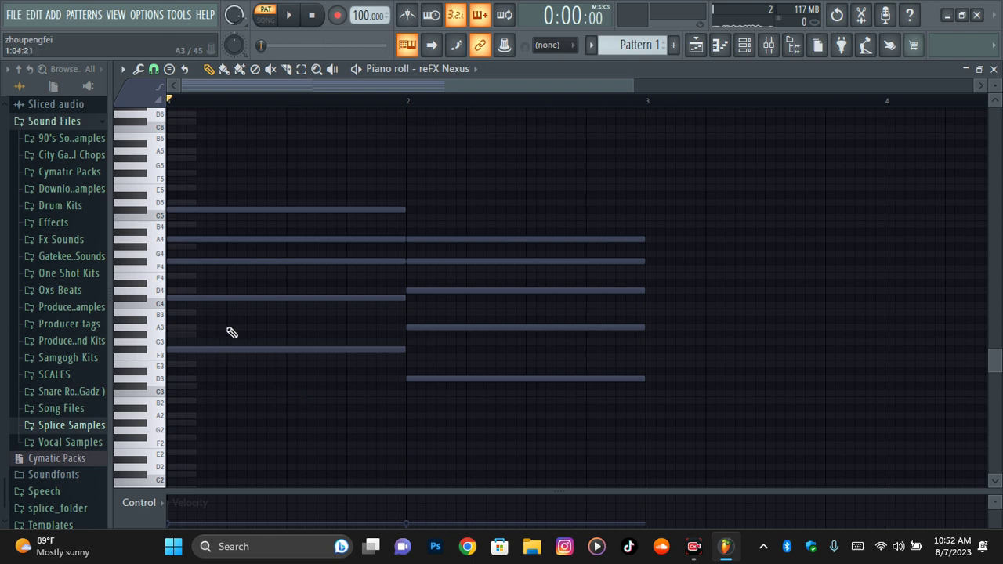
# Remove C#4 from the first chord and A3 from the second, transpose all remaining notes down seven semitones, and play them
pyautogui.hotkey('ctrl', 'a')
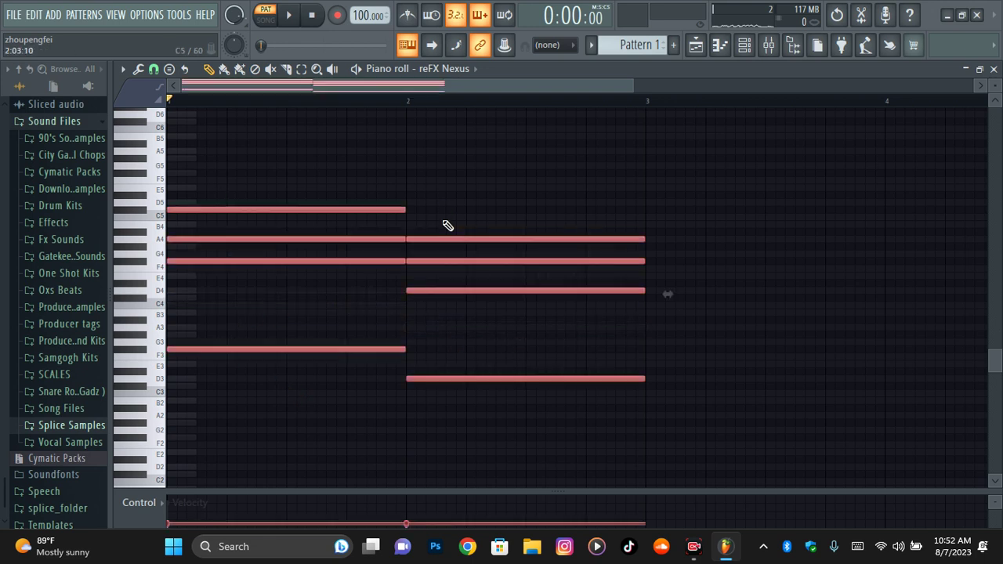
pyautogui.press('Down')
pyautogui.press('Down')
pyautogui.press('Down')
pyautogui.press('Down')
pyautogui.press('Down')
pyautogui.press('Down')
pyautogui.press('Down')
pyautogui.press('space')
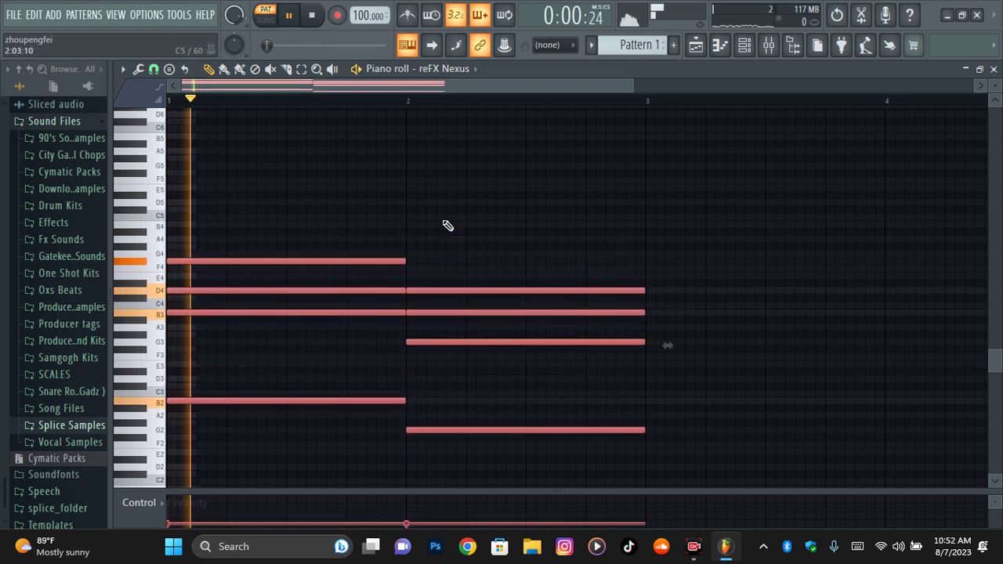
pyautogui.press('space')
# Move the whole second chord one beat later and play the pattern
pyautogui.moveTo(511, 244); pyautogui.dragTo(511, 435)
pyautogui.press('space')
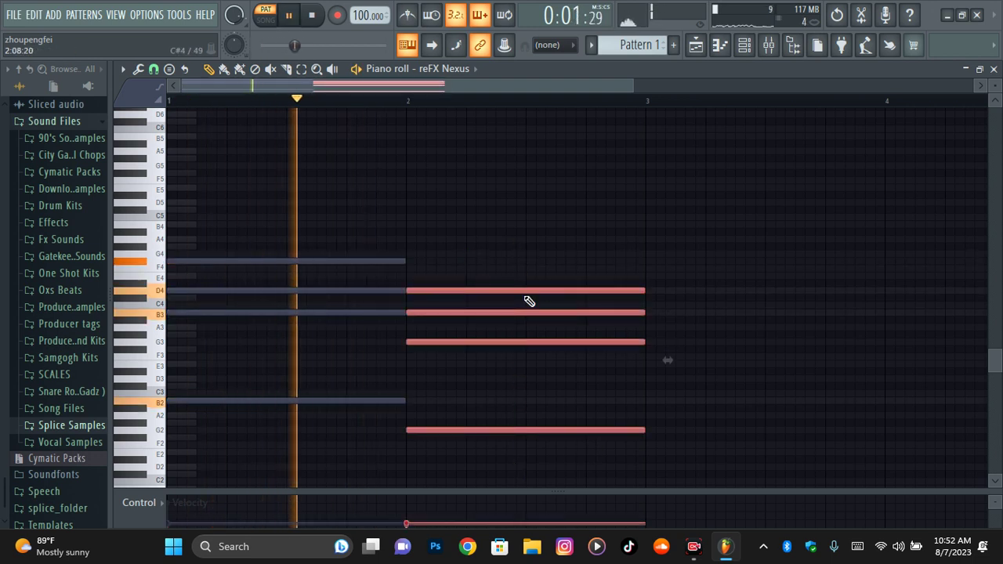
pyautogui.moveTo(520, 291); pyautogui.dragTo(580, 287)
pyautogui.moveTo(694, 454); pyautogui.dragTo(314, 262)
pyautogui.press('space')
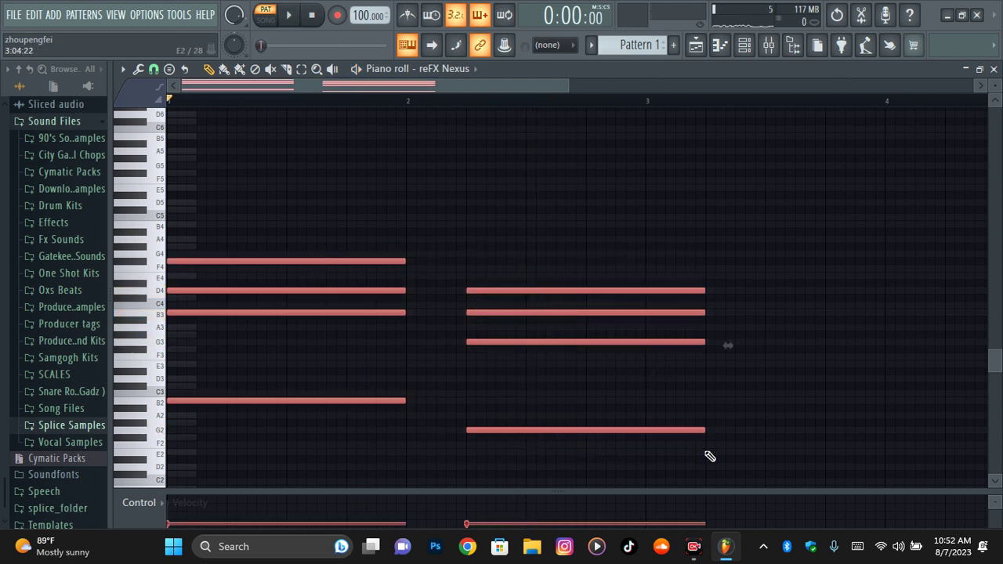
# Trim the second chord to end at bar 3 and extend the first chord to the second chord's start
pyautogui.moveTo(710, 456); pyautogui.dragTo(678, 268)
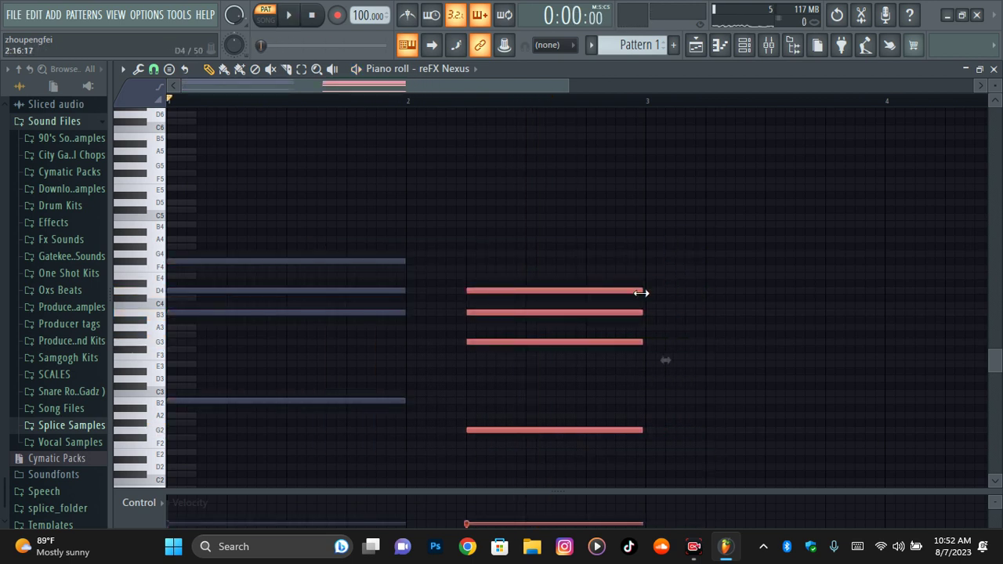
pyautogui.moveTo(409, 440); pyautogui.dragTo(353, 182)
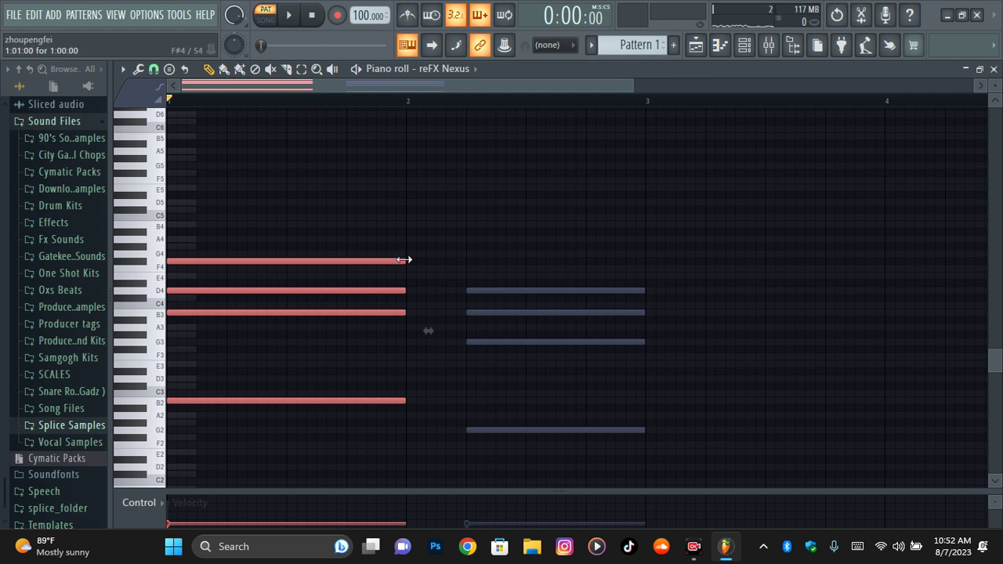
pyautogui.click(628, 224)
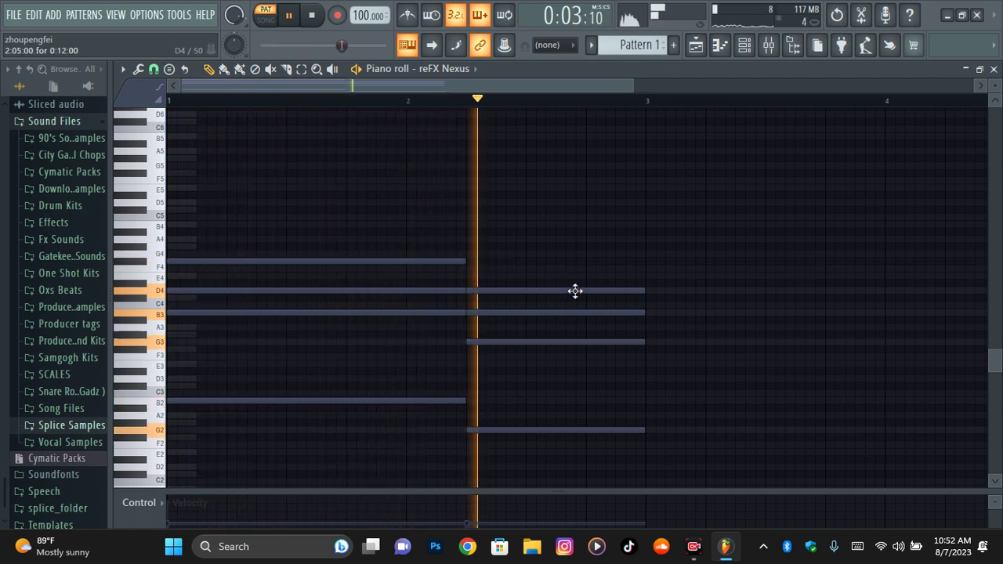
# Raise the whole second chord two semitones, with A2 as its lowest note, while playing the pattern
pyautogui.press('space')
pyautogui.press('c')
pyautogui.moveTo(580, 259); pyautogui.dragTo(580, 470)
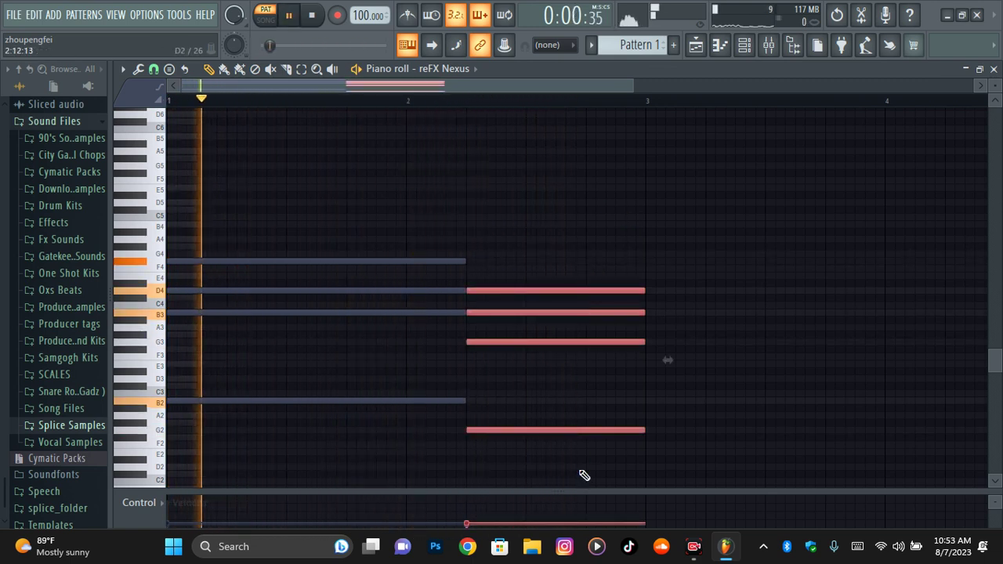
pyautogui.hotkey('shift', 'Up')
pyautogui.hotkey('shift', 'Up')
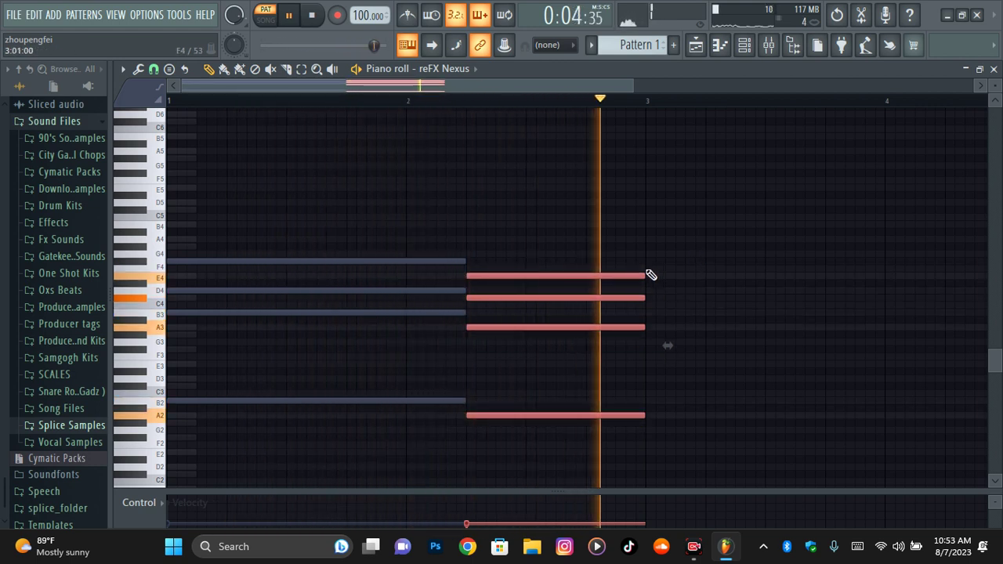
# Shorten the second chord to two beats and duplicate it directly after itself
pyautogui.moveTo(600, 235); pyautogui.dragTo(602, 427)
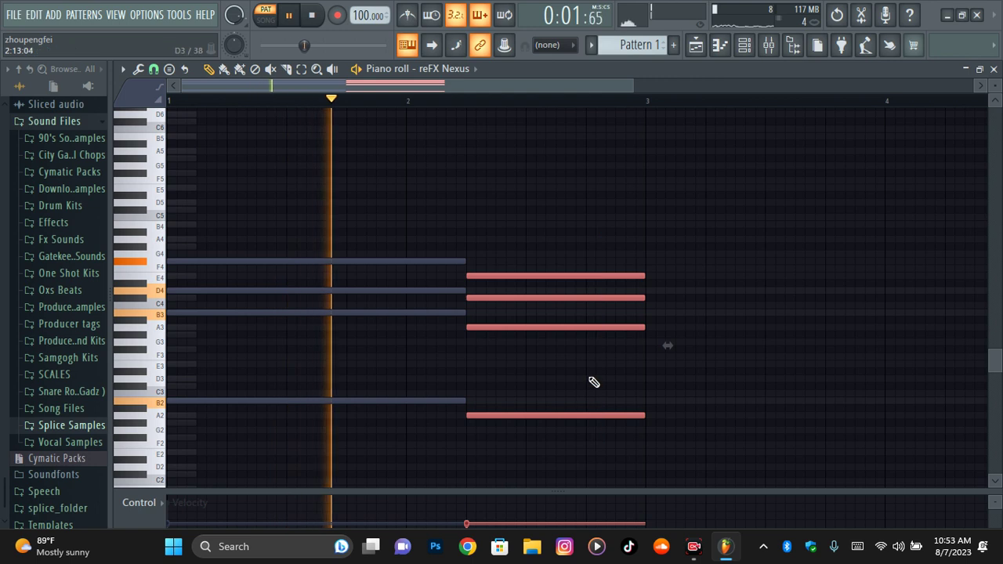
pyautogui.moveTo(645, 275); pyautogui.dragTo(587, 290)
pyautogui.press('space')
pyautogui.hotkey('ctrl', 'b')
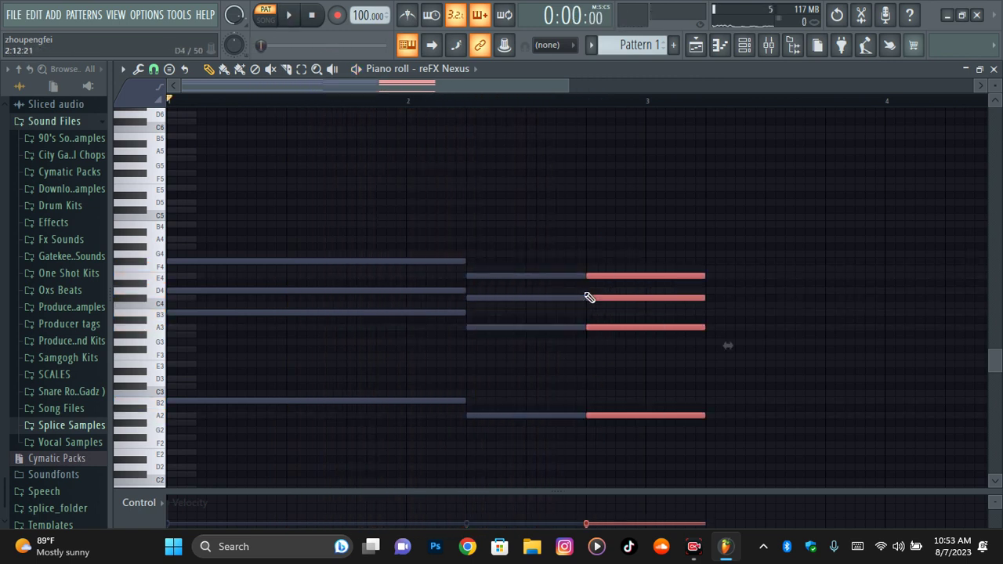
# Raise the duplicated chord four semitones and lower its F4 note to E4
pyautogui.press('Up')
pyautogui.press('Up')
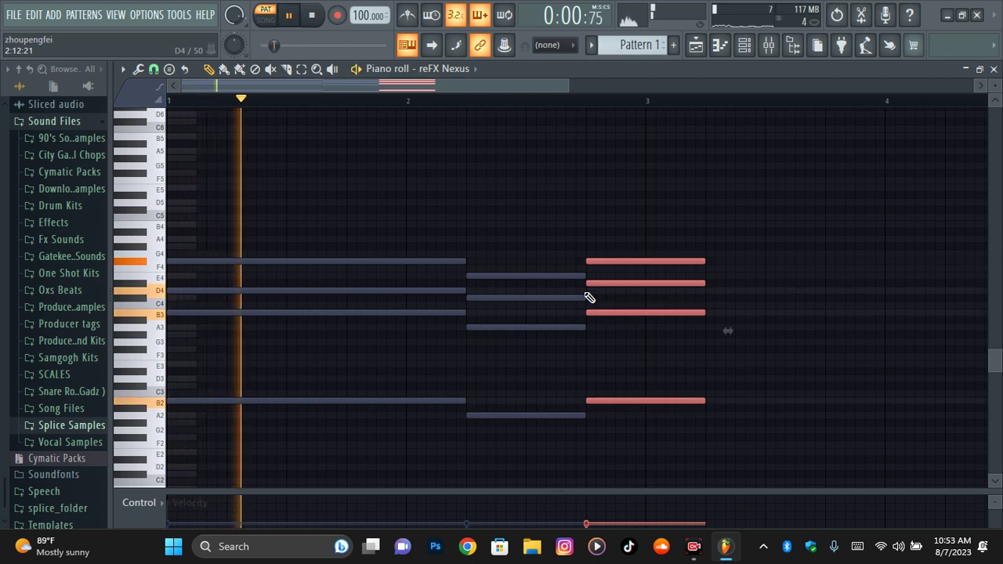
pyautogui.press('Up')
pyautogui.press('Up')
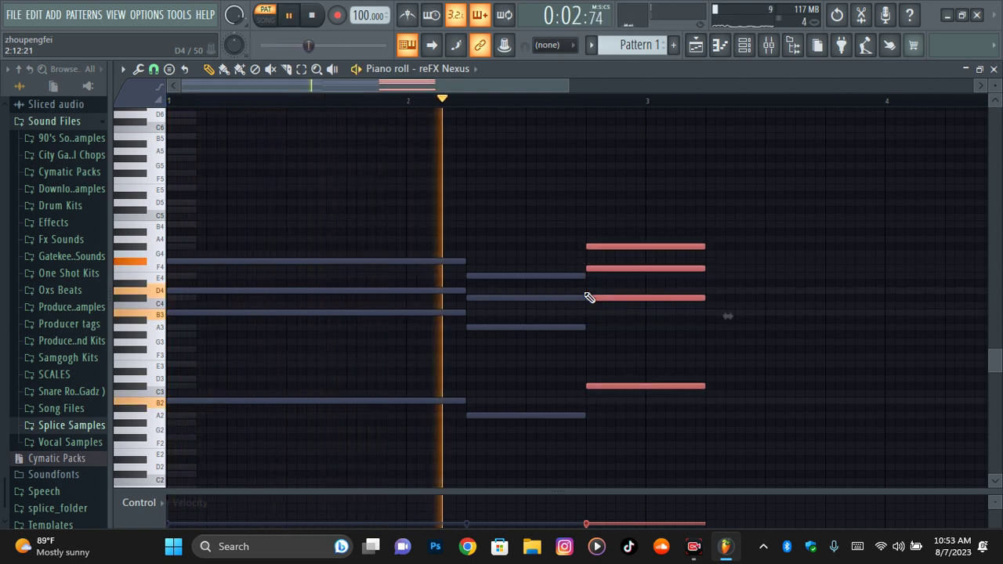
pyautogui.moveTo(598, 293); pyautogui.dragTo(638, 264)
pyautogui.hotkey('shift', 'Down')
pyautogui.press('space')
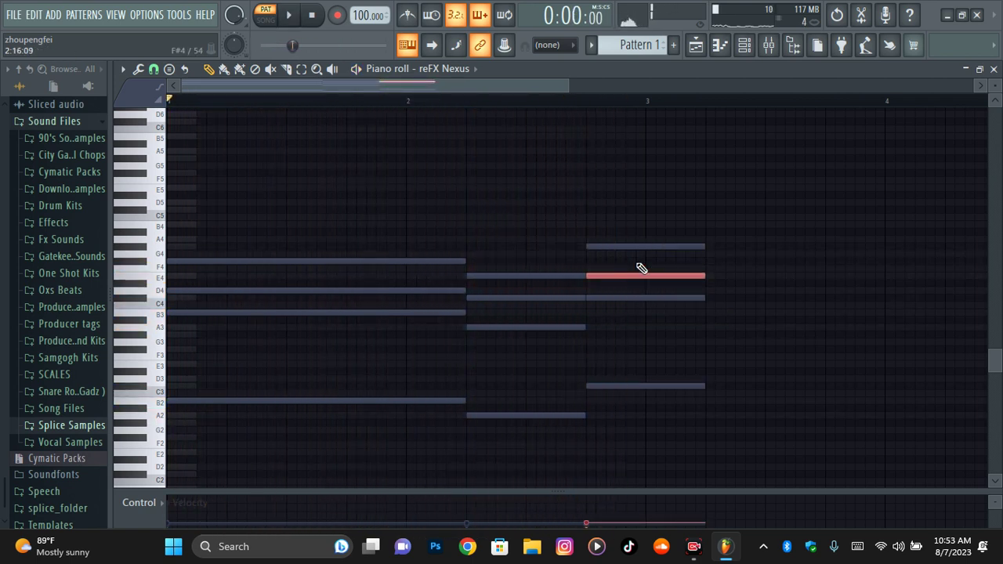
# Raise the whole third chord three semitones, with E3 as its lowest note, while the pattern plays
pyautogui.press('space')
pyautogui.click(626, 195)
pyautogui.rightClick(665, 195)
pyautogui.moveTo(667, 193); pyautogui.dragTo(657, 416)
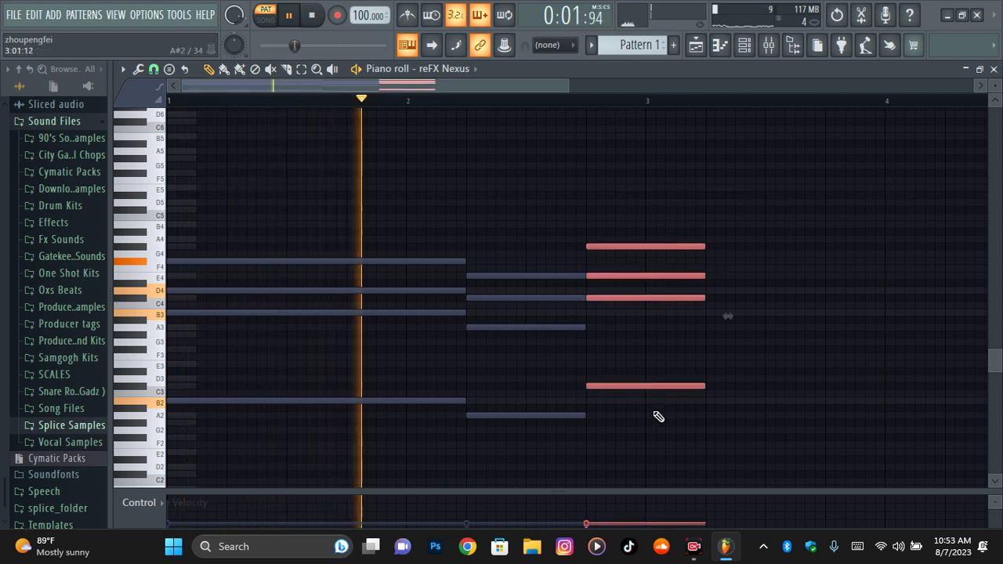
pyautogui.press('Up')
pyautogui.press('Up')
pyautogui.press('Up')
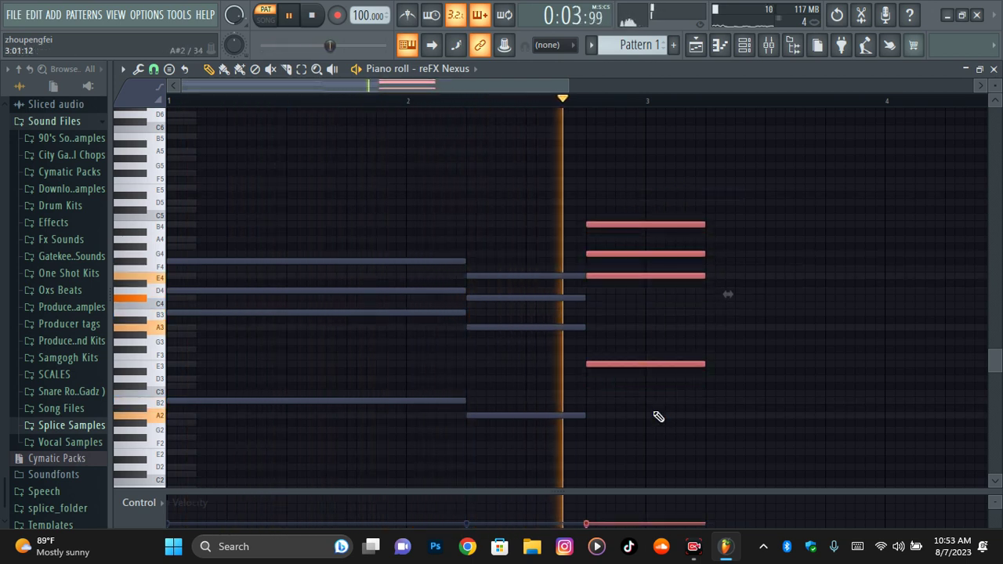
# Shorten the third chord to one beat and rework its notes to D3, D4, F#4 and A4
pyautogui.moveTo(704, 227); pyautogui.dragTo(648, 228)
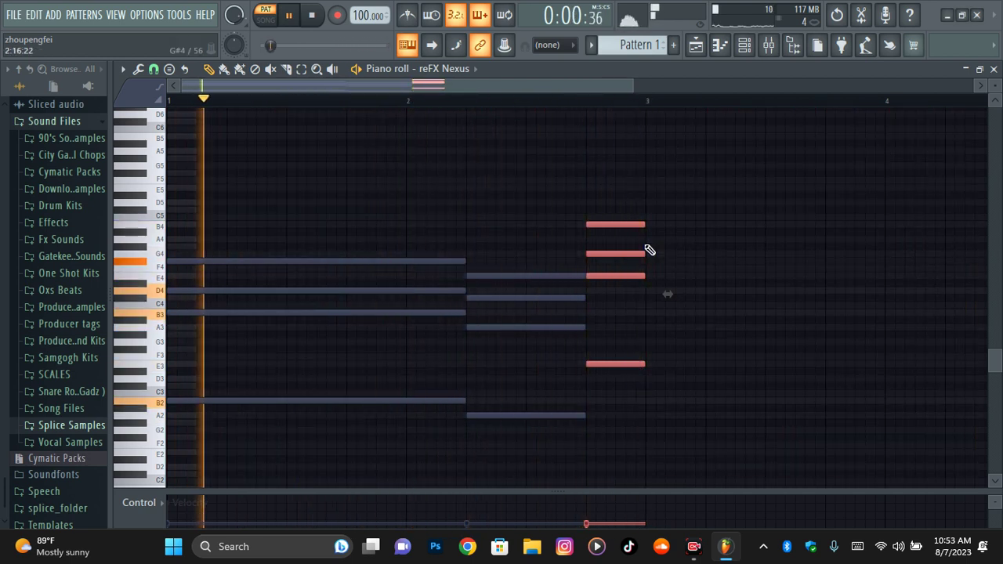
pyautogui.hotkey('shift', 'Down')
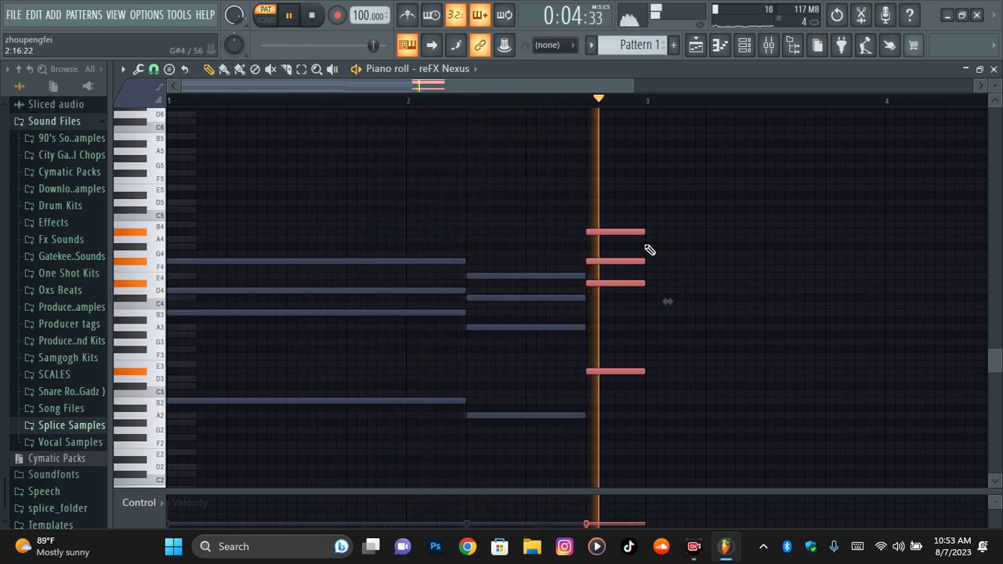
pyautogui.moveTo(644, 246); pyautogui.dragTo(638, 273)
pyautogui.hotkey('shift', 'Up')
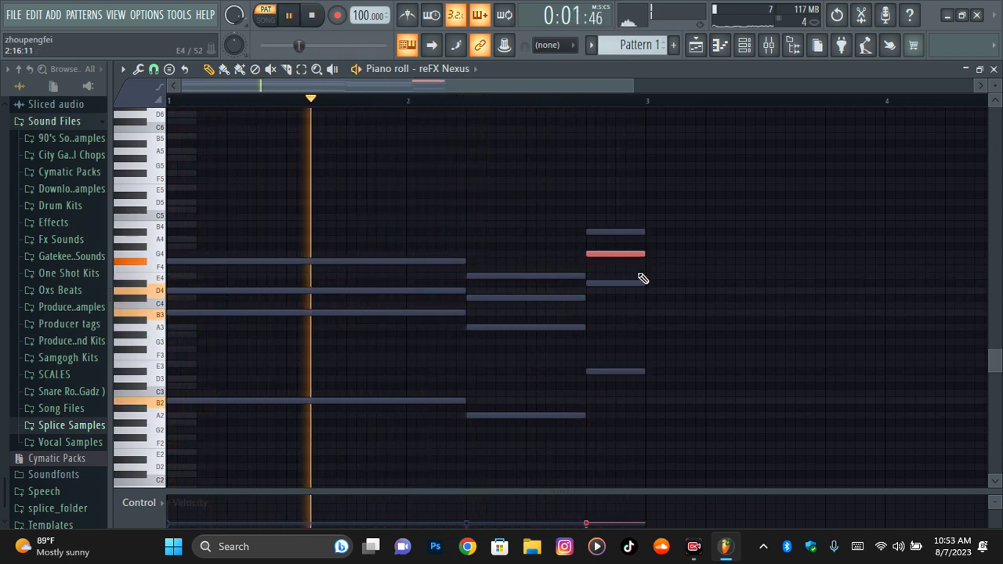
pyautogui.moveTo(656, 186); pyautogui.dragTo(632, 405)
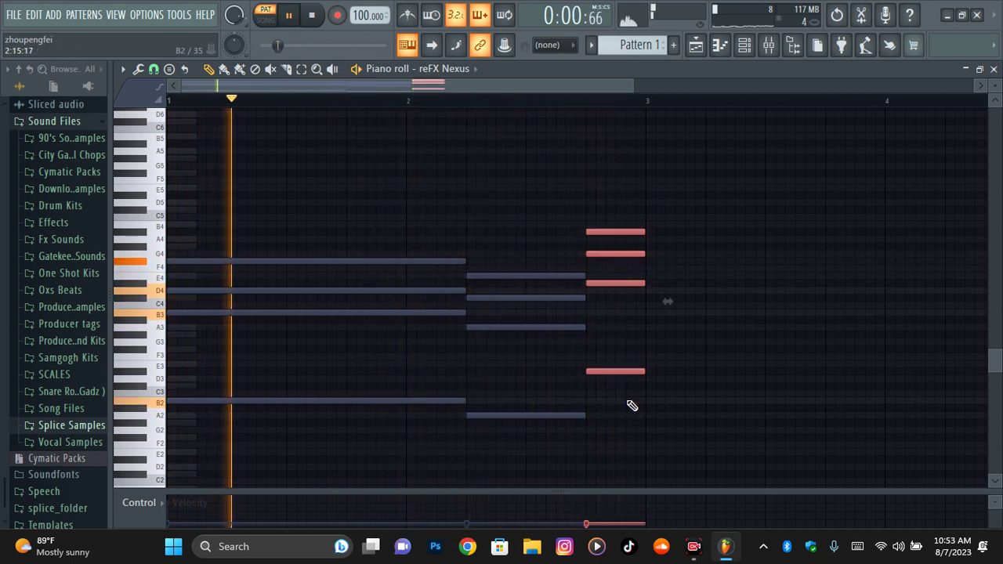
pyautogui.hotkey('shift', 'Down')
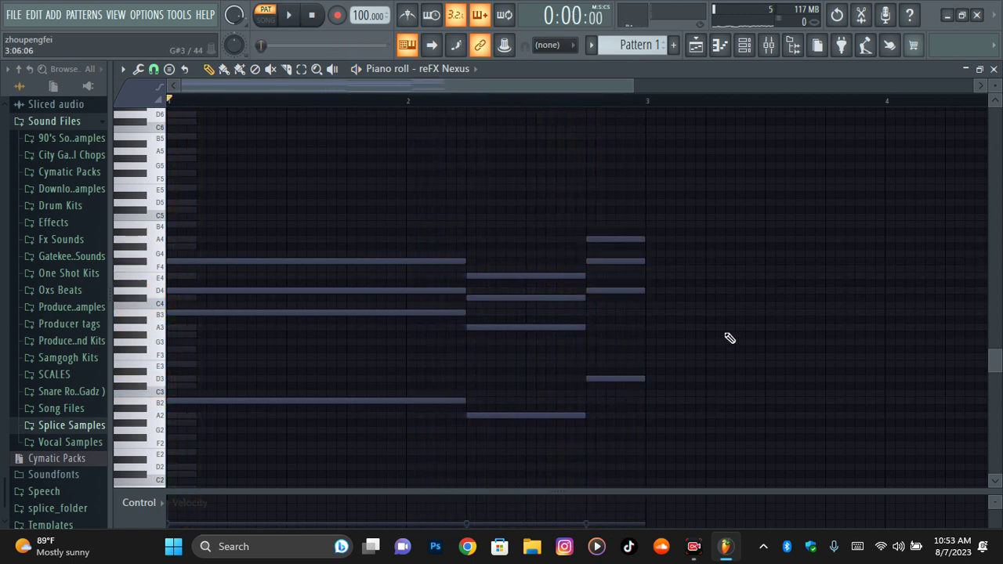
# Copy the three chords' bass notes one octave lower, and raise all notes seven semitones
pyautogui.moveTo(289, 380); pyautogui.dragTo(621, 412)
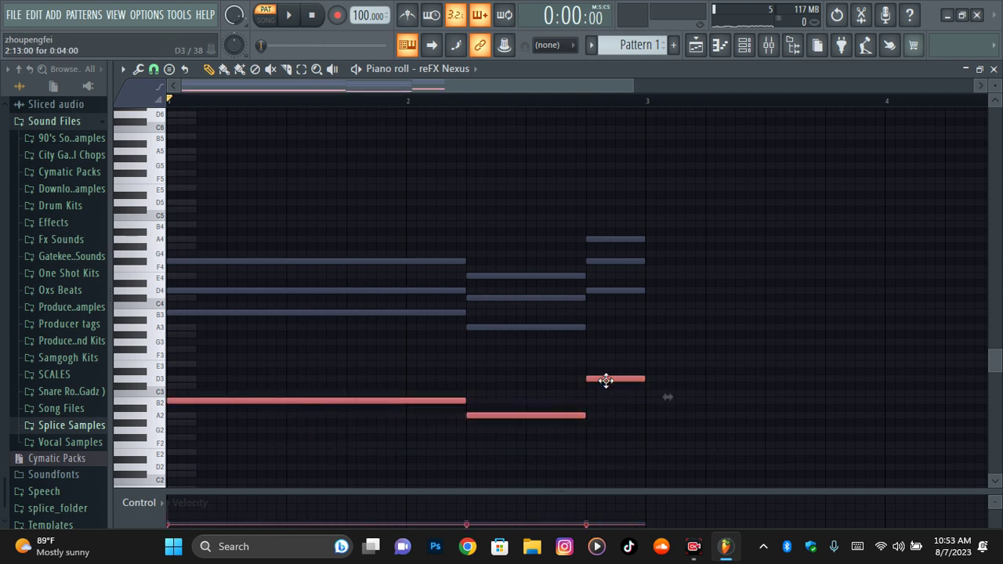
pyautogui.scroll(-2, 619, 376)
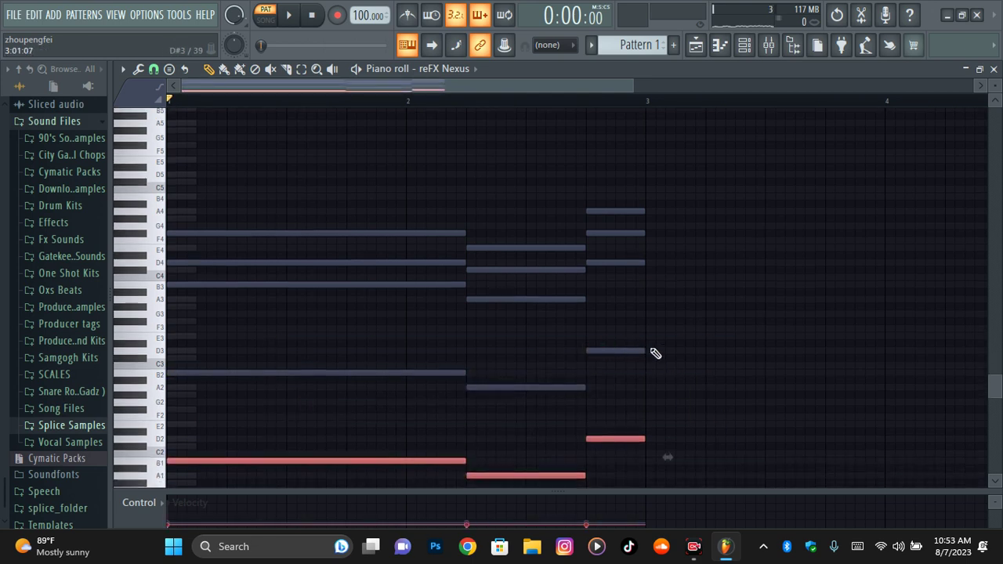
pyautogui.hotkey('ctrl', 'a')
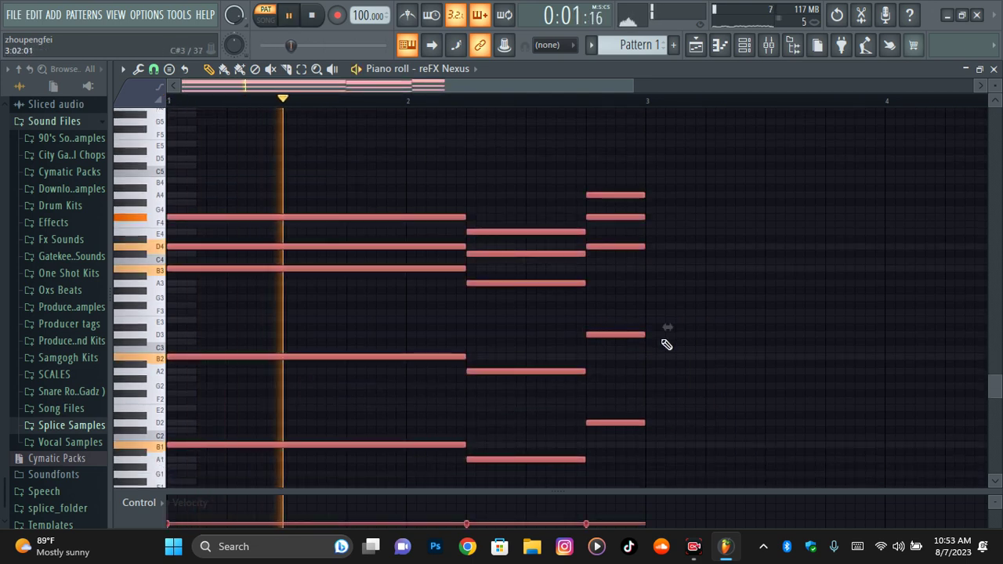
pyautogui.press('Up')
pyautogui.press('Up')
pyautogui.press('Up')
pyautogui.press('Up')
pyautogui.press('Up')
pyautogui.press('Up')
pyautogui.press('Up')
pyautogui.press('space')
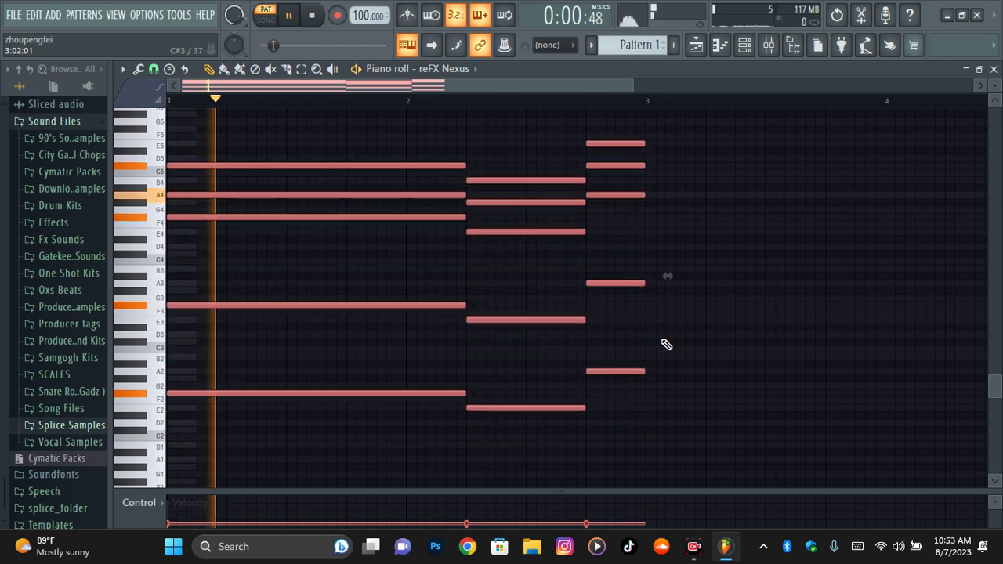
pyautogui.scroll(2, 736, 249)
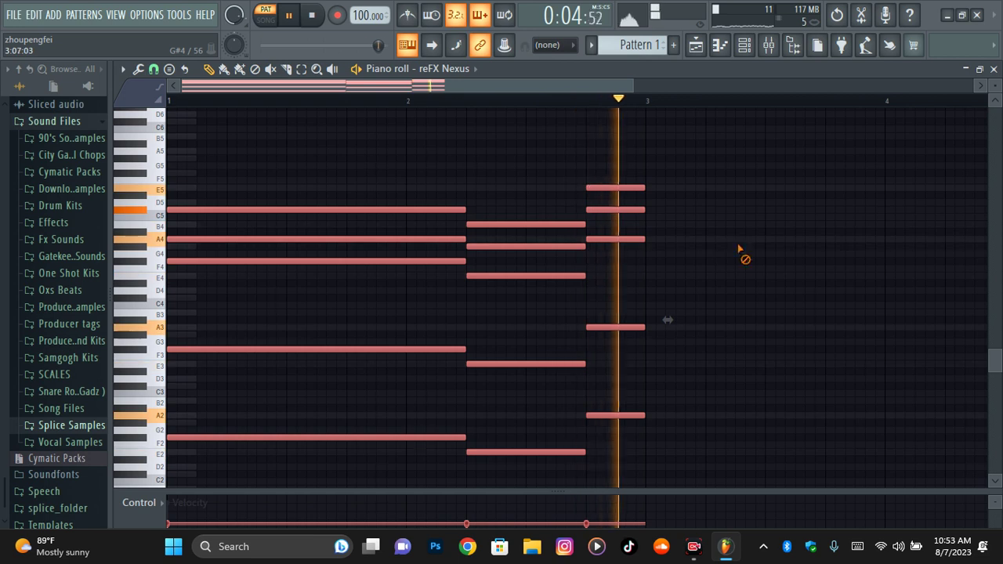
# Duplicate the top note of each chord one octave higher, at C#6, B5 and E6
pyautogui.hotkey('ctrl', 'd')
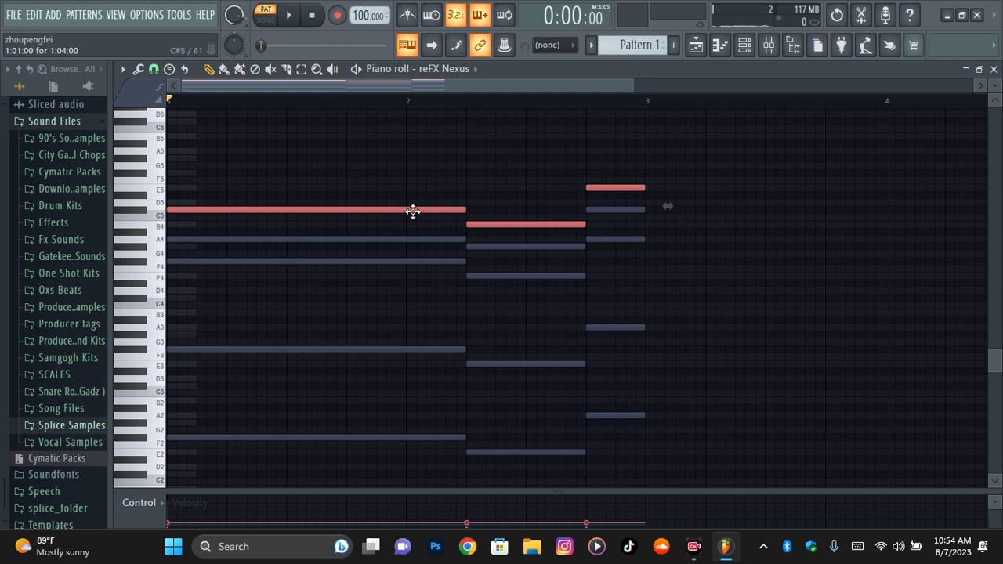
pyautogui.hotkey('ctrl', 'Down')
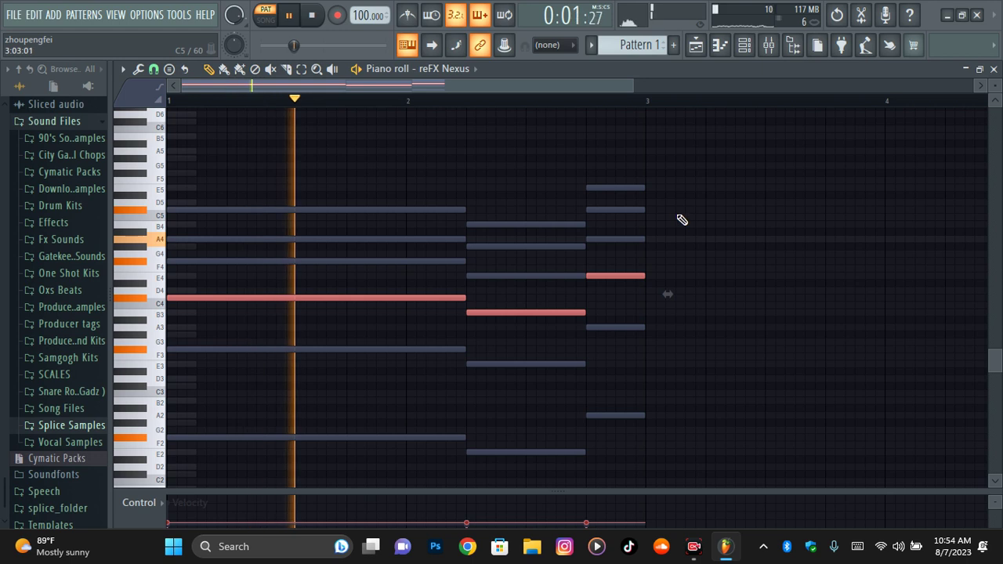
pyautogui.press('space')
pyautogui.hotkey('ctrl', 'Up')
pyautogui.hotkey('ctrl', 'Up')
pyautogui.press('space')
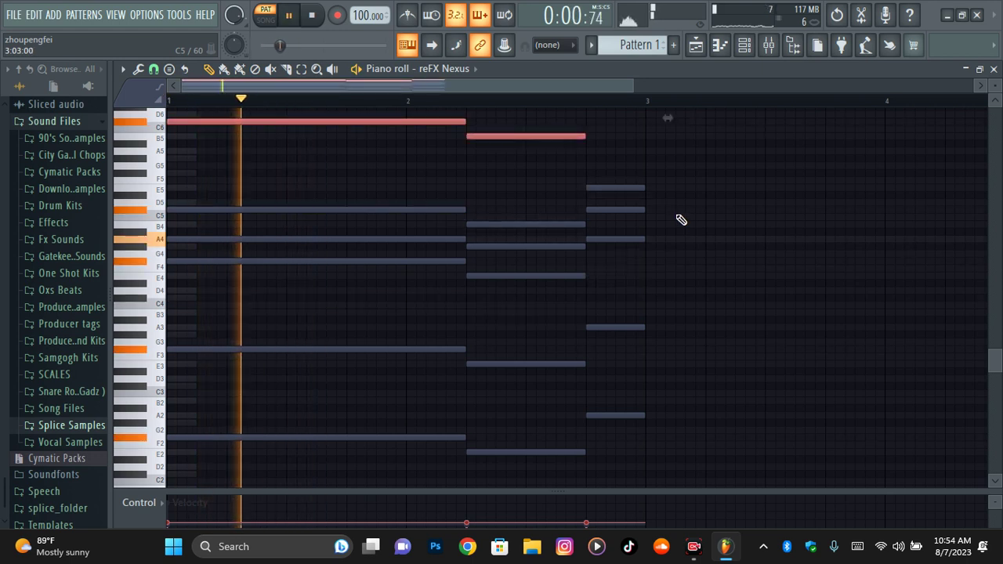
pyautogui.scroll(1, 680, 220)
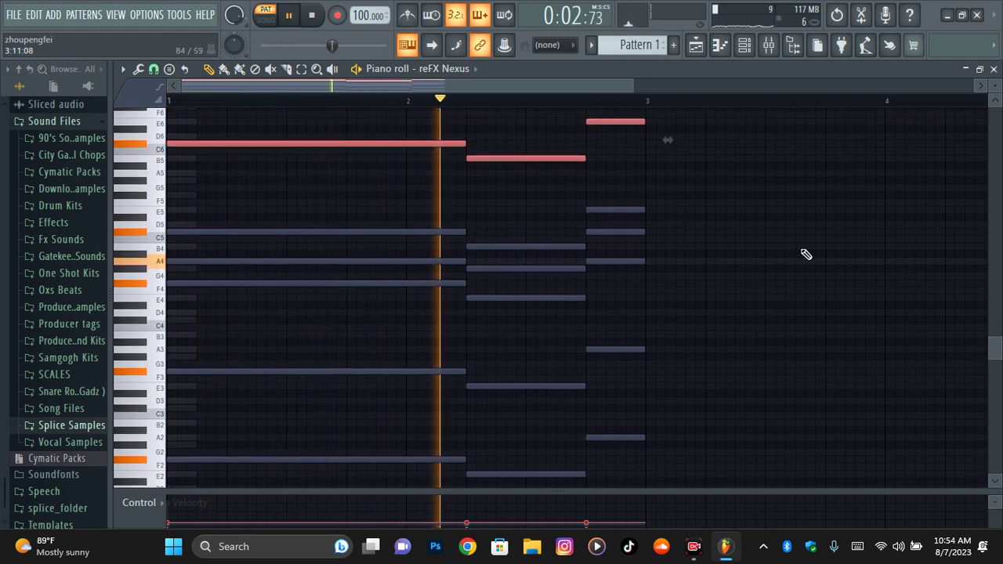
# Place octave-higher copies of each chord's second-highest note at A5, G#5 and C#6
pyautogui.press('space')
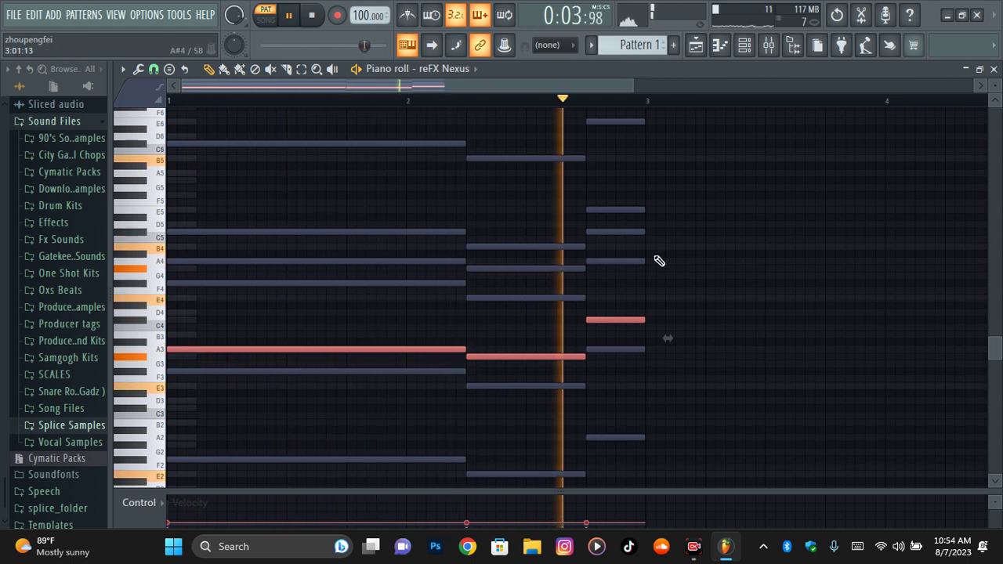
pyautogui.hotkey('ctrl', 'Up')
pyautogui.hotkey('ctrl', 'Up')
pyautogui.press('space')
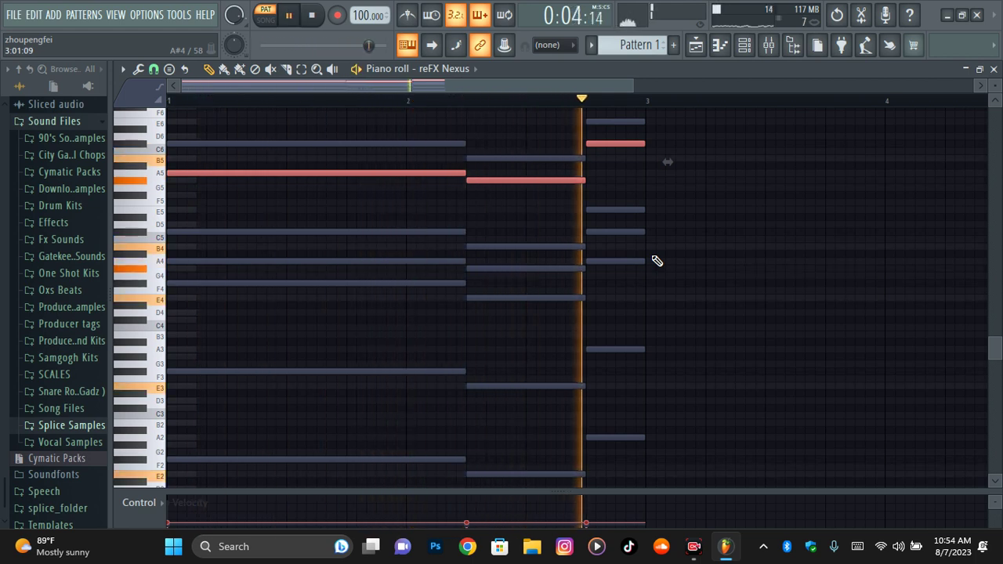
# Lower all notes four semitones and raise them two, placing the first chord's lowest note on E2
pyautogui.hotkey('ctrl', 'a')
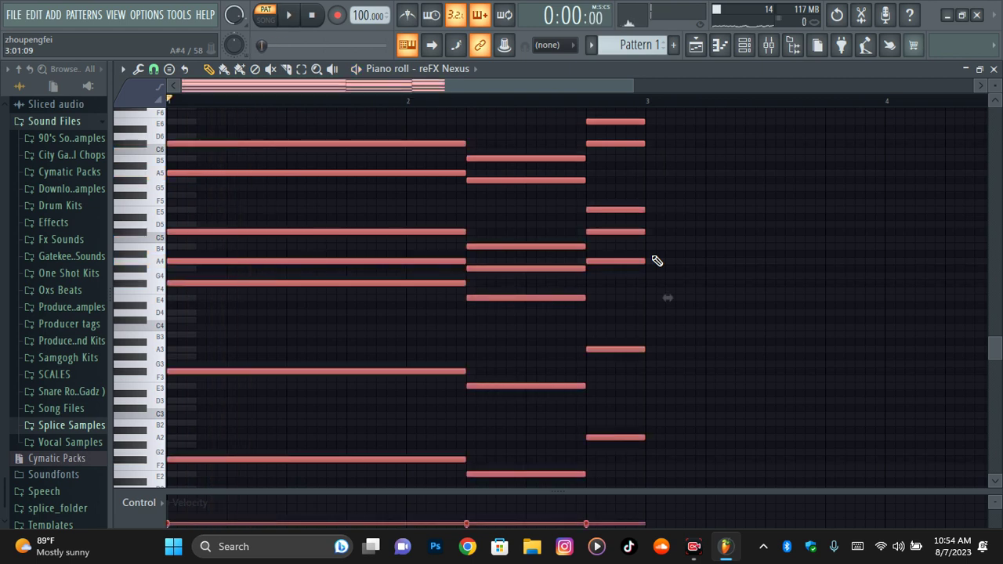
pyautogui.press('Down')
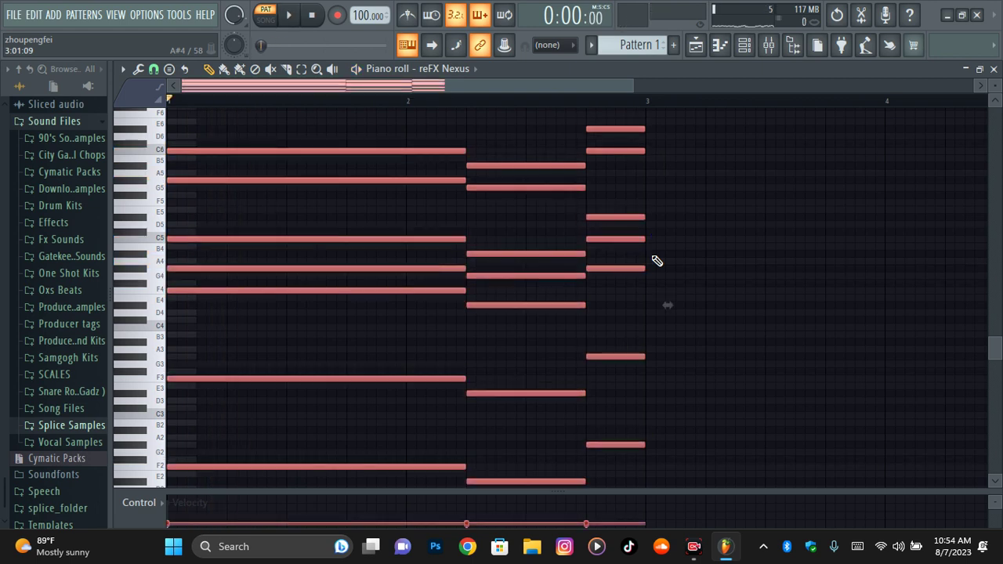
pyautogui.press('Down')
pyautogui.press('Down')
pyautogui.press('Down')
pyautogui.press('space')
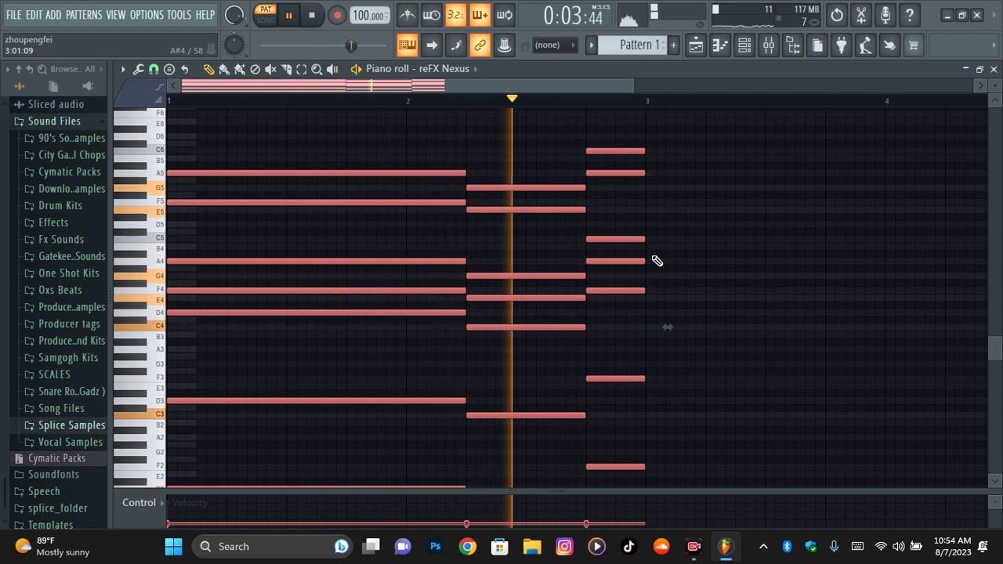
pyautogui.press('Up')
pyautogui.press('Up')
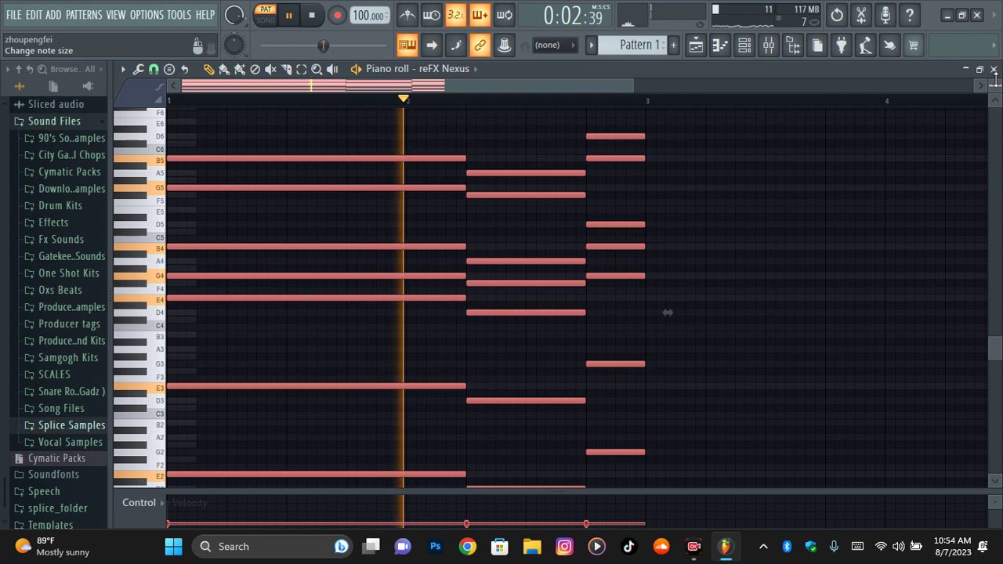
# Add two one-beat F#6 melody notes, one on the last beat of bar 1 and one where the second chord starts
pyautogui.moveTo(996, 79); pyautogui.dragTo(996, 73)
pyautogui.click(606, 135)
pyautogui.press('space')
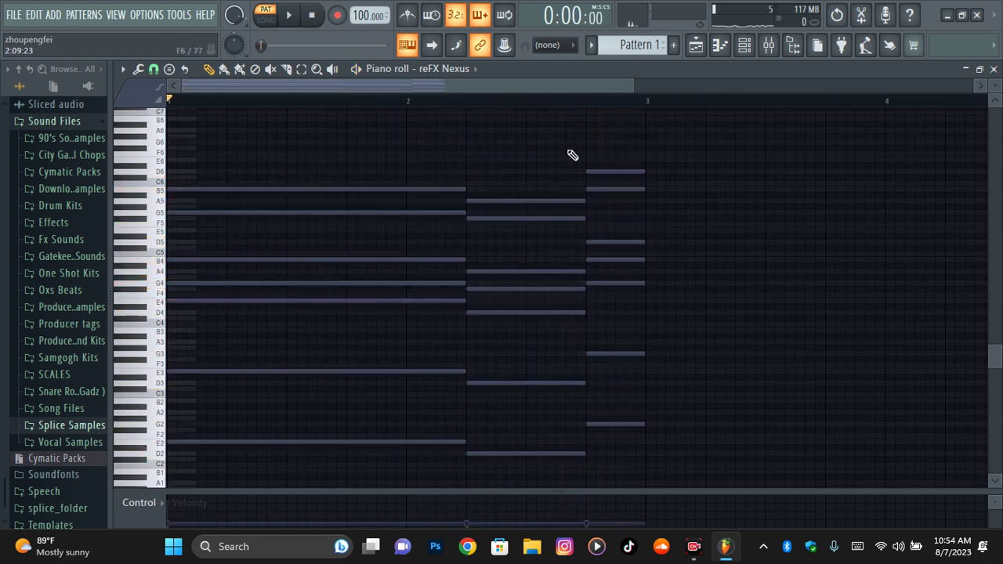
pyautogui.moveTo(994, 78); pyautogui.dragTo(995, 85)
pyautogui.press('space')
pyautogui.scroll(3, 340, 267)
pyautogui.click(362, 174)
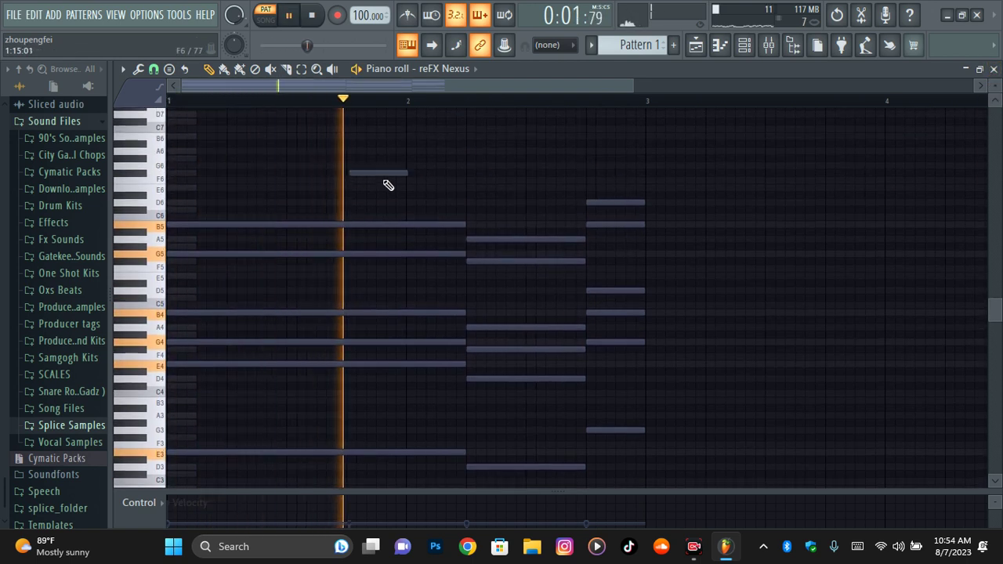
pyautogui.click(474, 174)
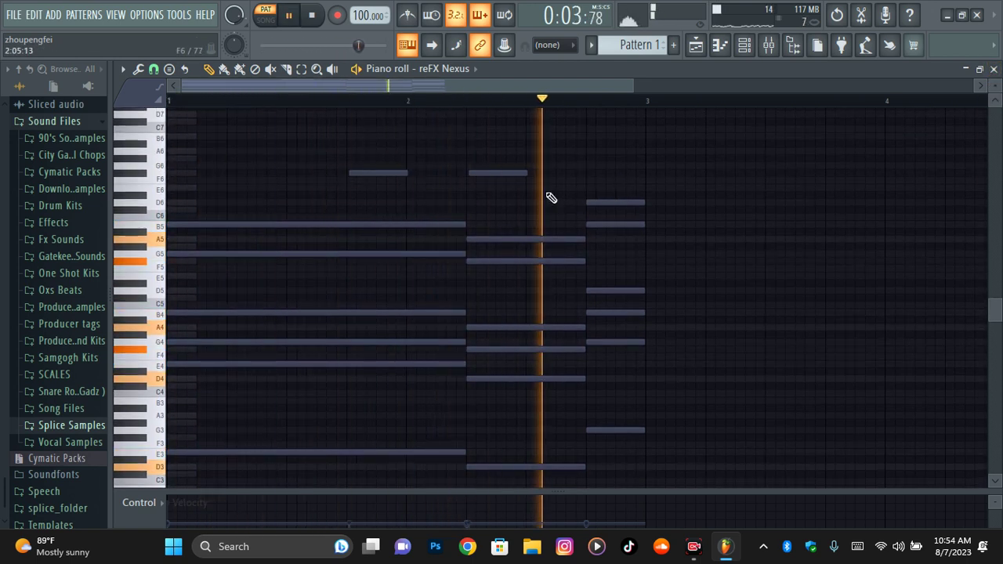
# Align the two F#6 melody notes with the beats and remove the trial note above the third chord
pyautogui.click(595, 179)
pyautogui.rightClick(639, 181)
pyautogui.moveTo(522, 165); pyautogui.dragTo(381, 195)
pyautogui.moveTo(352, 157); pyautogui.dragTo(596, 196)
pyautogui.rightClick(525, 198)
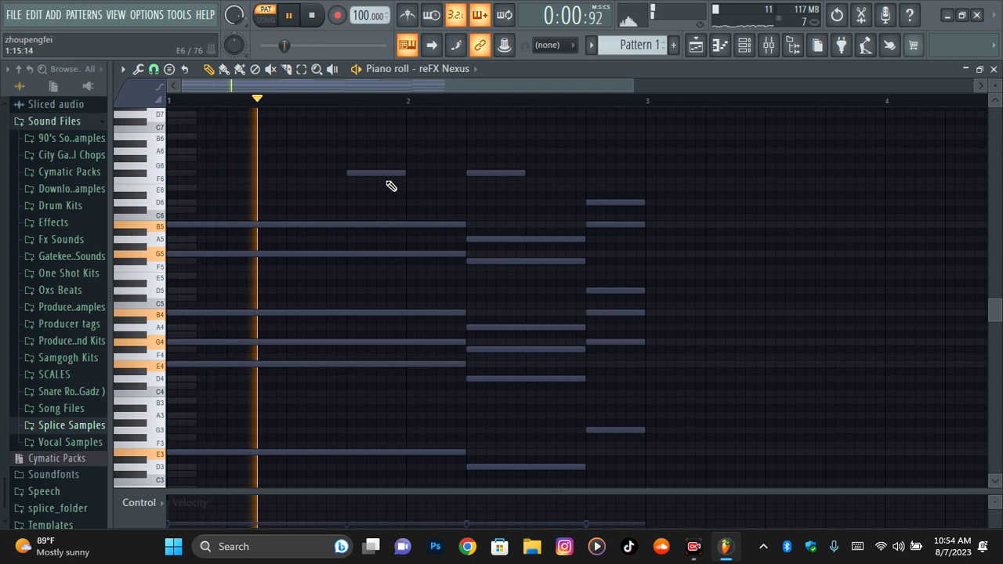
# Try extra melody notes at A#6 above the first F#6 and at F#6 before the third chord, and delete them
pyautogui.click(378, 144)
pyautogui.rightClick(427, 144)
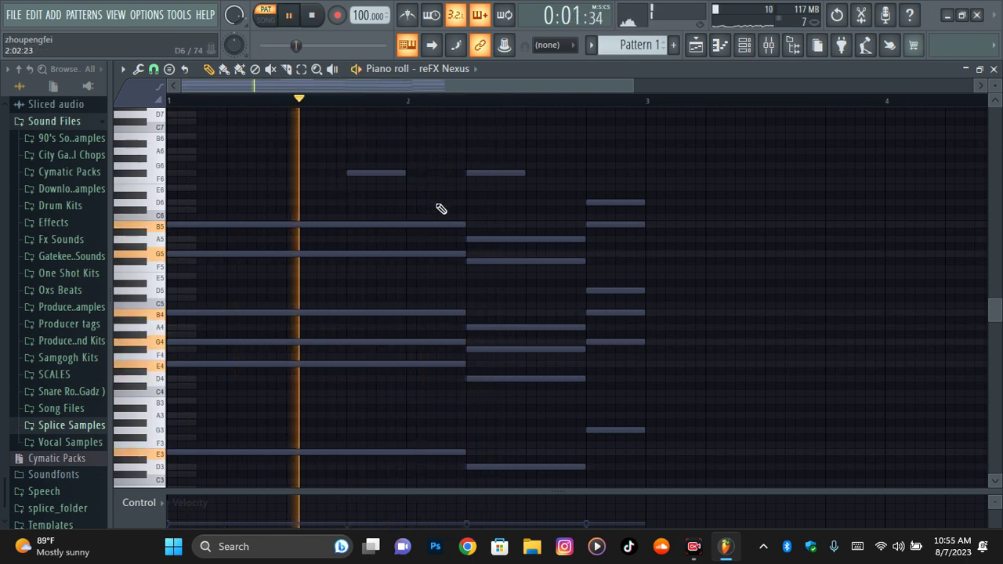
pyautogui.click(561, 173)
pyautogui.rightClick(604, 174)
# Add a two-beat A5 note from the third beat of bar 1 and move the first F#6 note half a beat later
pyautogui.press('space')
pyautogui.click(290, 240)
pyautogui.press('space')
pyautogui.moveTo(342, 240); pyautogui.dragTo(395, 237)
pyautogui.press('space')
pyautogui.moveTo(367, 173); pyautogui.dragTo(396, 174)
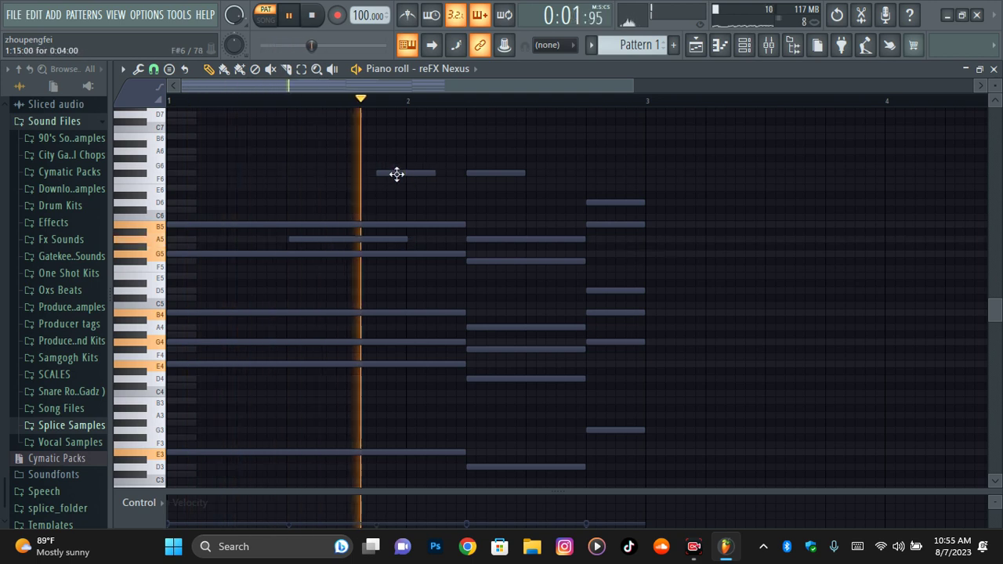
# Add a one-beat C#6 note over the second half of the second chord and quantize the notes
pyautogui.click(530, 210)
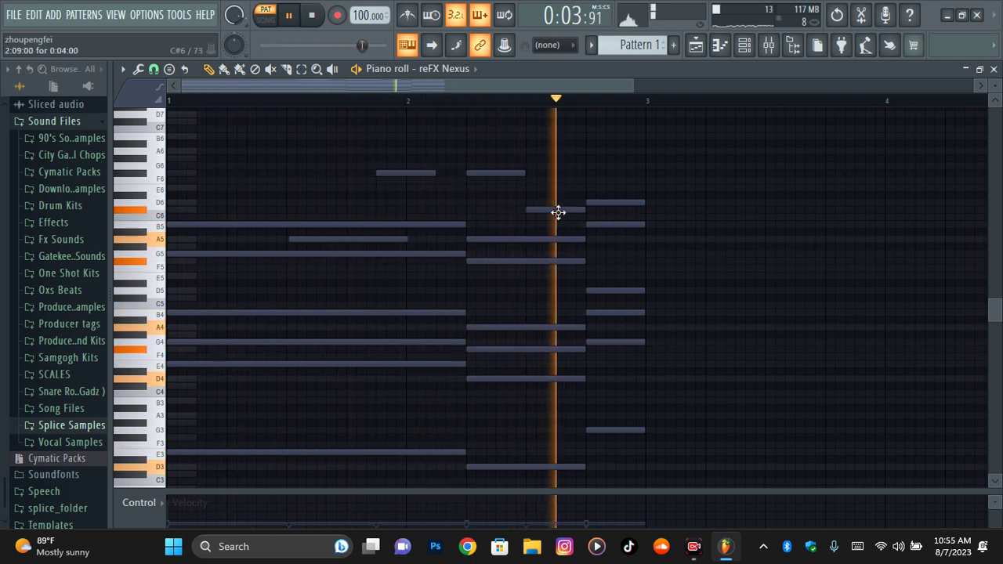
pyautogui.press('space')
pyautogui.hotkey('alt', 'q')
pyautogui.press('Return')
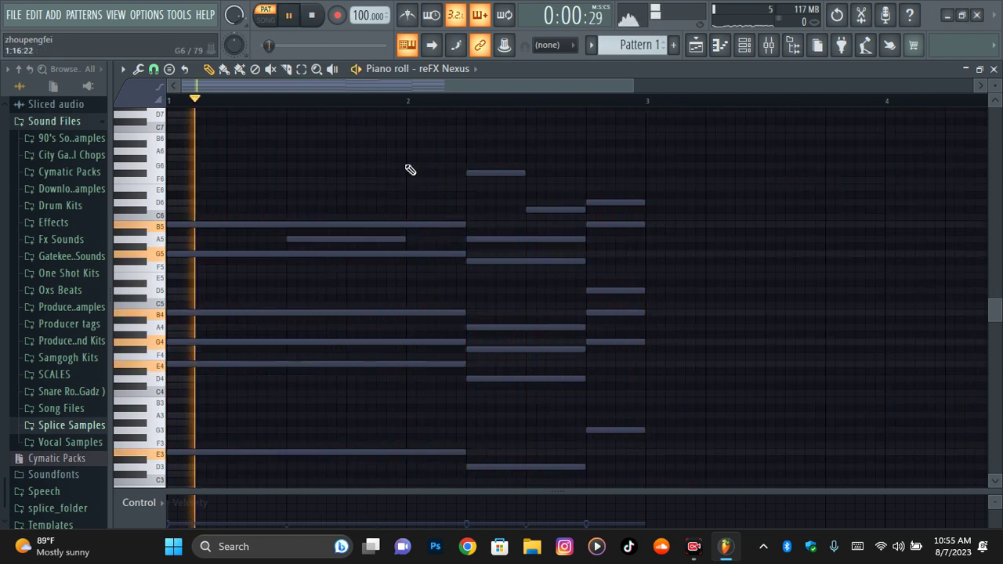
# Try a one-beat C#6 note above the end of the A5 melody note, and delete it
pyautogui.click(381, 210)
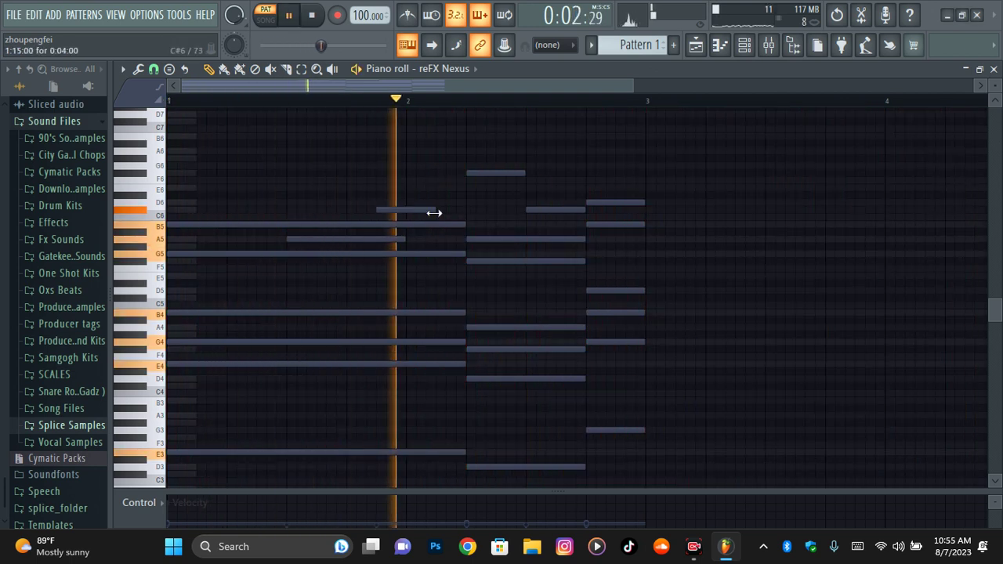
pyautogui.rightClick(430, 210)
pyautogui.press('space')
pyautogui.press('space')
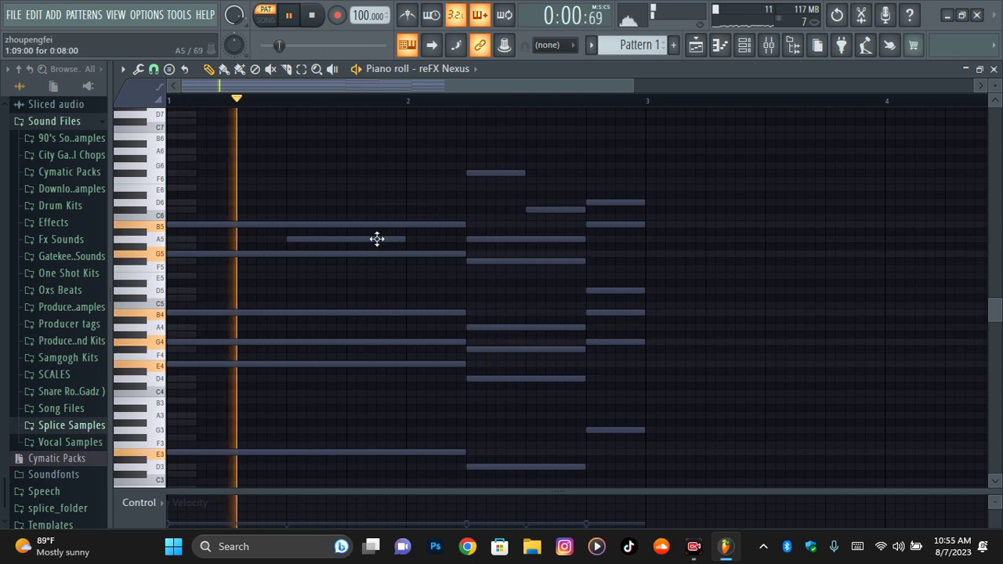
pyautogui.click(376, 239)
pyautogui.rightClick(431, 167)
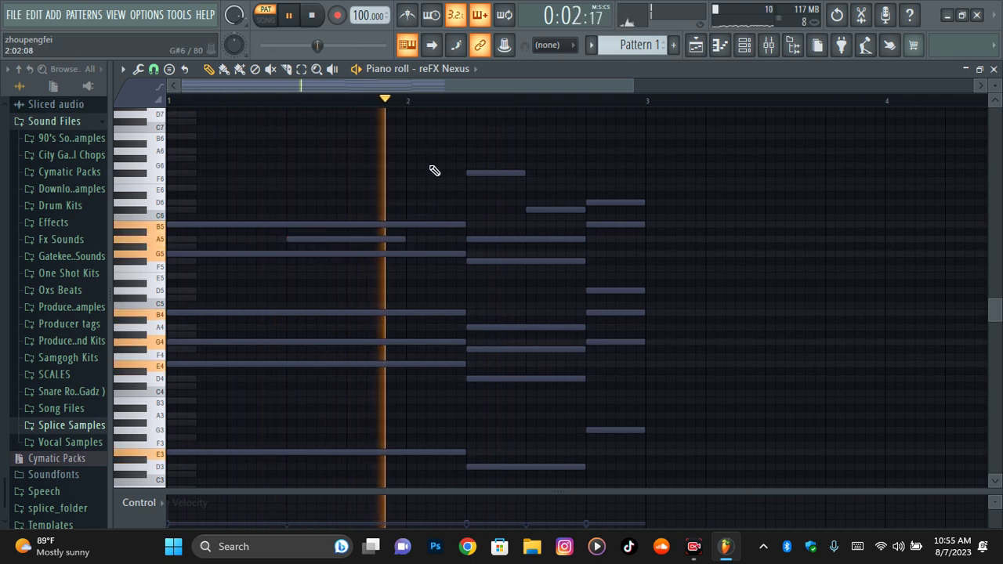
# Try short F#6 and E6 melody notes from the start of bar 2, and delete them
pyautogui.click(480, 225)
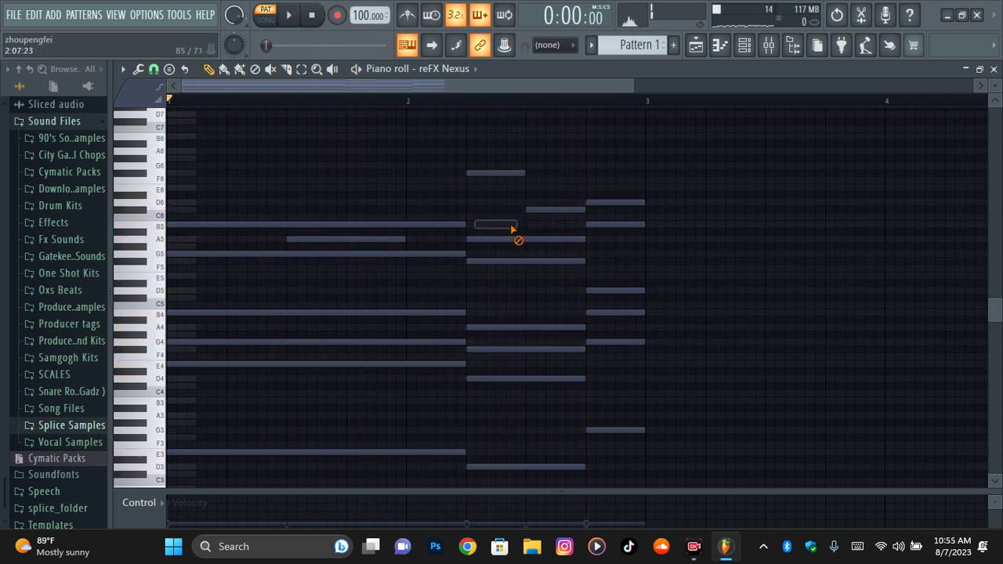
pyautogui.click(421, 172)
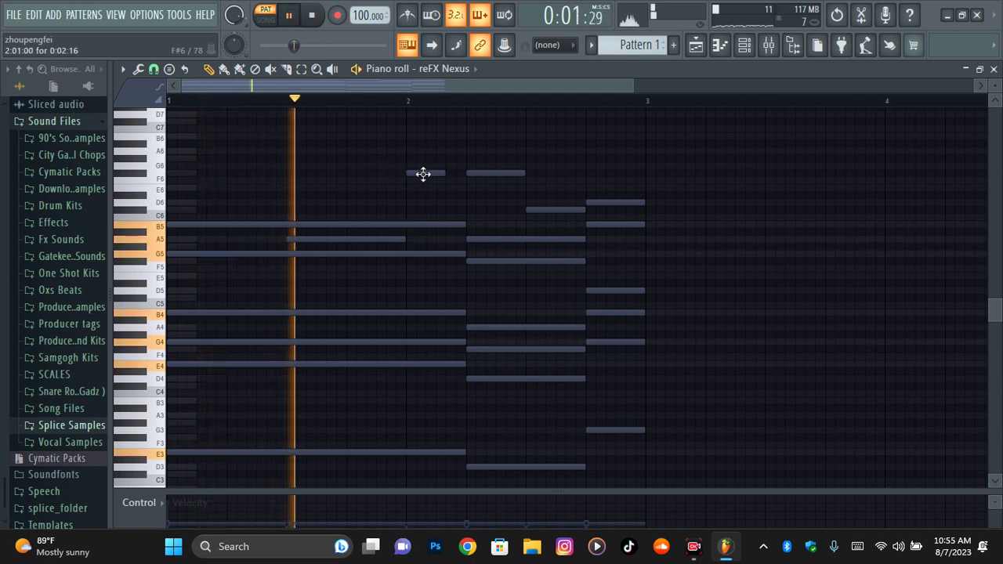
pyautogui.click(439, 180)
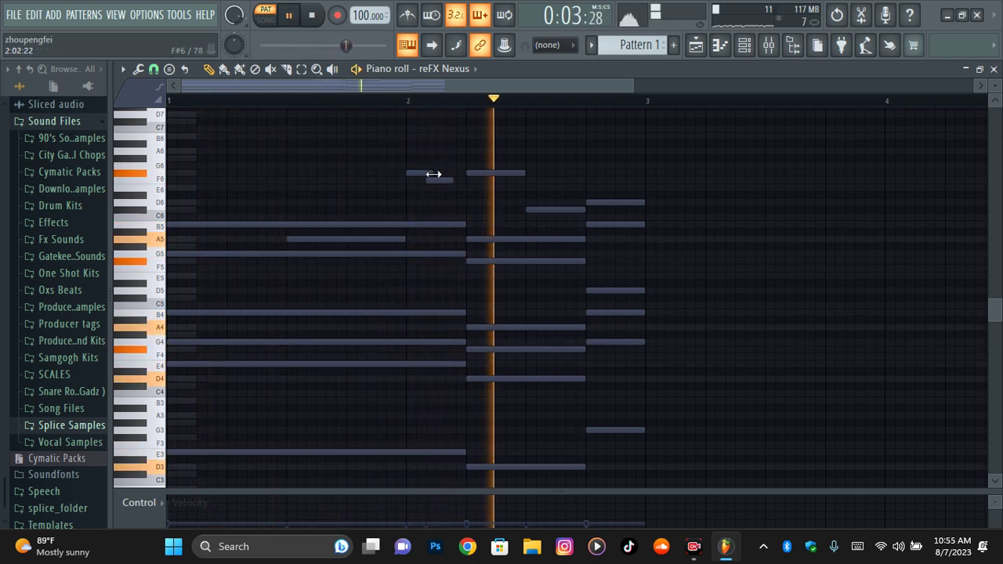
pyautogui.moveTo(432, 180)
pyautogui.mouseDown()
pyautogui.moveTo(440, 197)
pyautogui.moveTo(432, 188)
pyautogui.mouseUp()
pyautogui.press('space')
pyautogui.rightClick(417, 173)
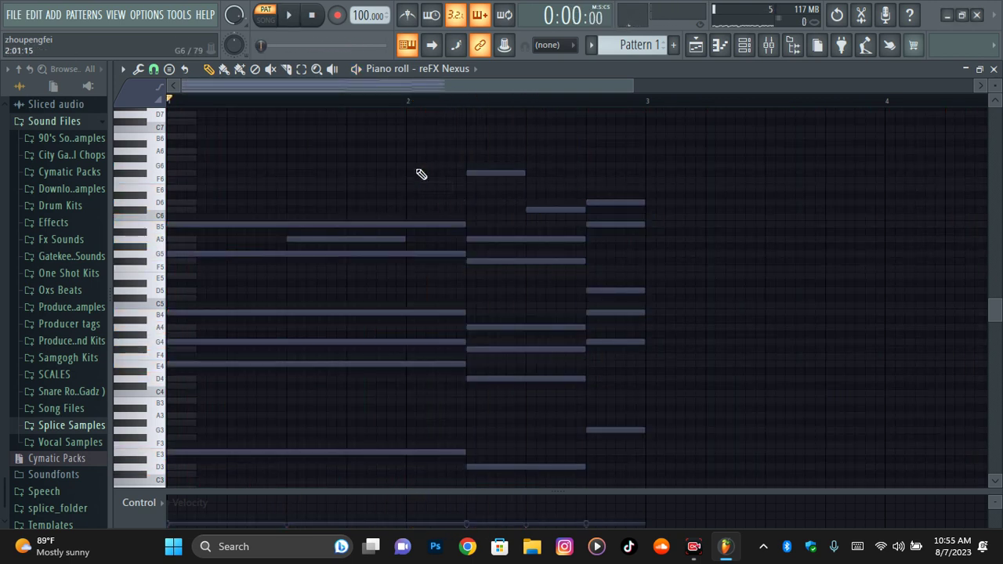
# Transpose all the notes in the pattern up six semitones and clear the selection
pyautogui.press('Up')
pyautogui.press('Up')
pyautogui.press('Up')
pyautogui.press('Up')
pyautogui.press('Up')
pyautogui.press('Up')
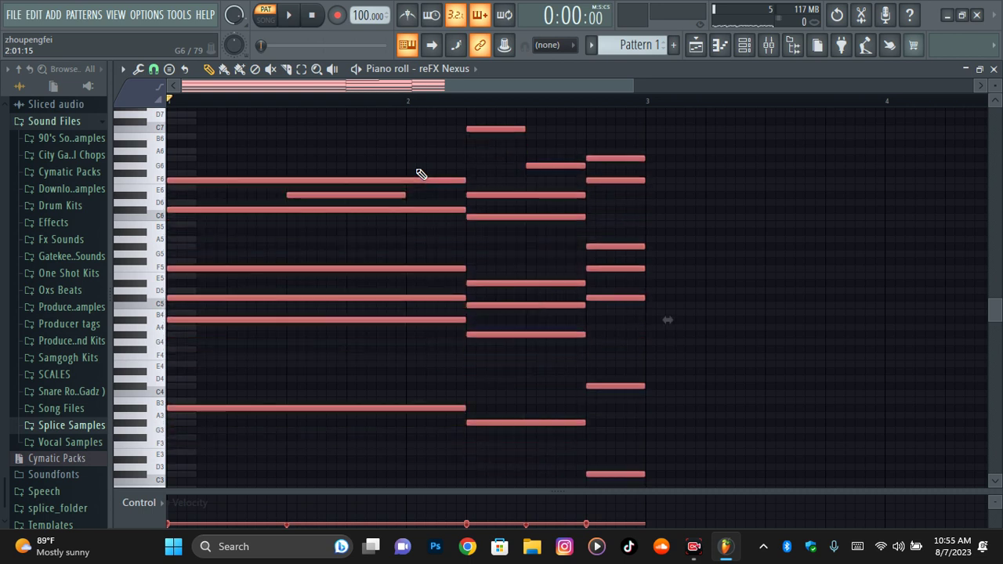
pyautogui.rightClick(759, 228)
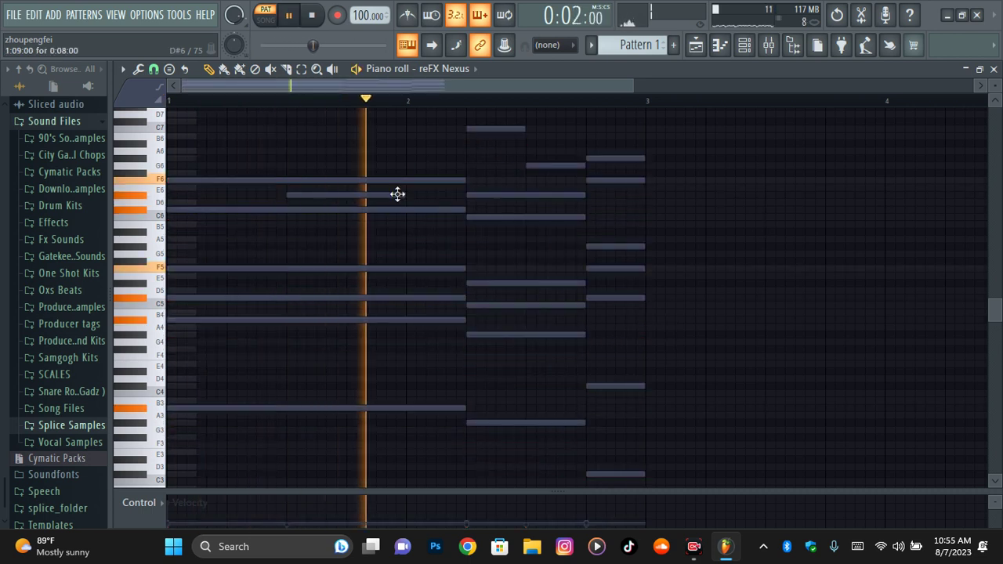
# Replace the two melody notes above the second chord with three short descending notes, A#5, G#5 and F5, over its second half
pyautogui.rightClick(504, 129)
pyautogui.rightClick(550, 166)
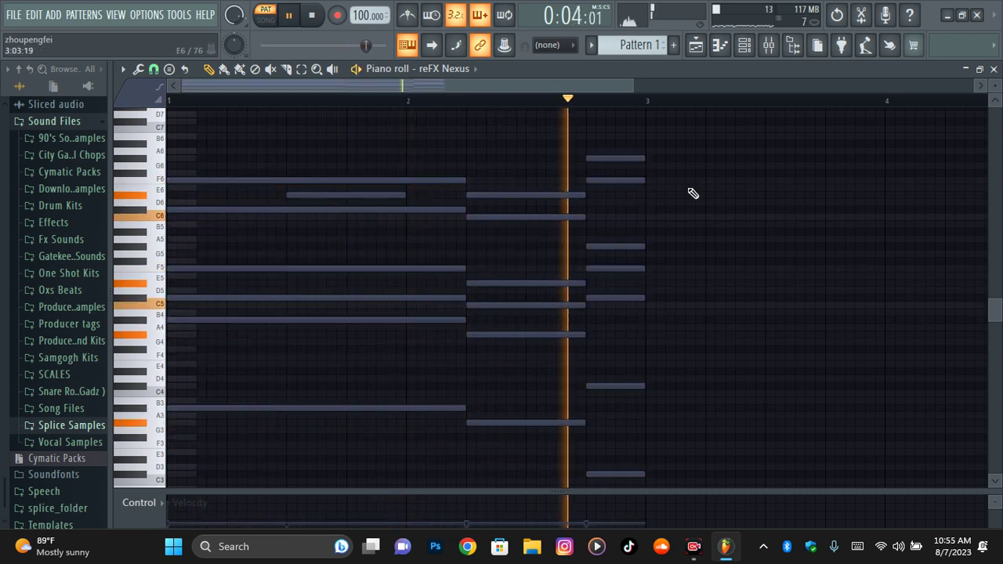
pyautogui.scroll(-2, 725, 206)
pyautogui.scroll(1, 723, 202)
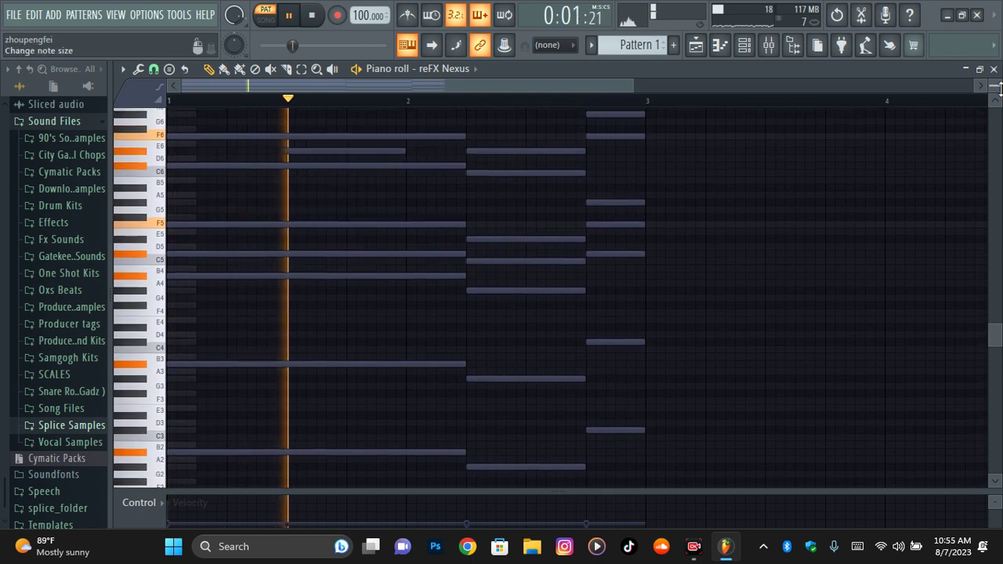
pyautogui.click(537, 188)
pyautogui.press('space')
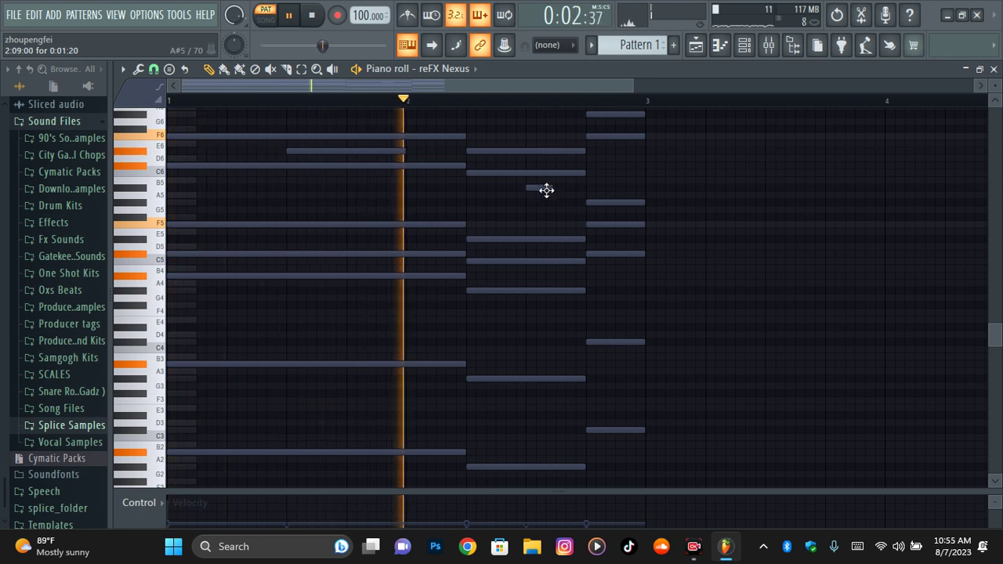
pyautogui.press('space')
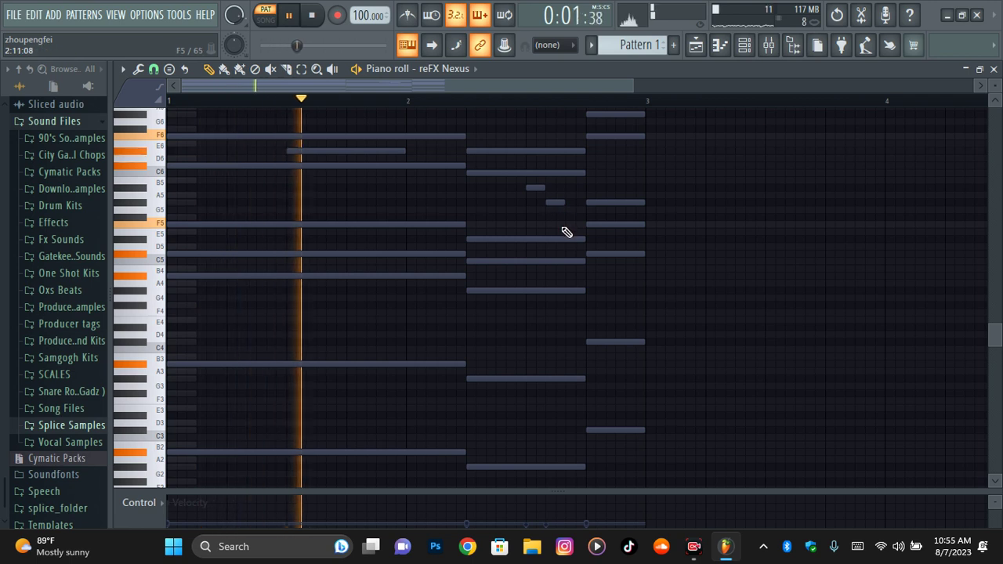
pyautogui.click(570, 217)
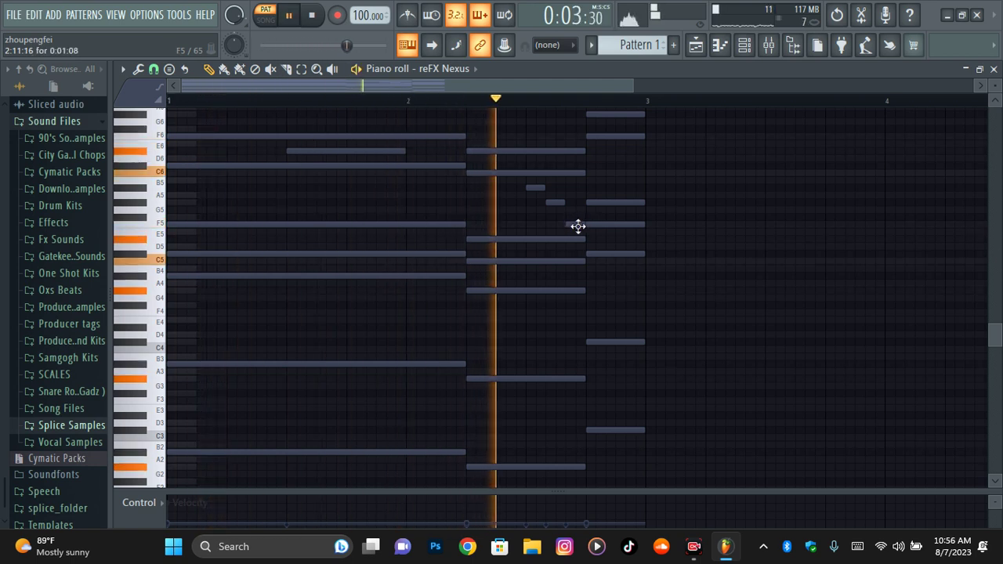
# Select the three short notes over the second chord and delete the two-beat D#6 melody note in bar 1
pyautogui.moveTo(576, 227); pyautogui.dragTo(530, 188)
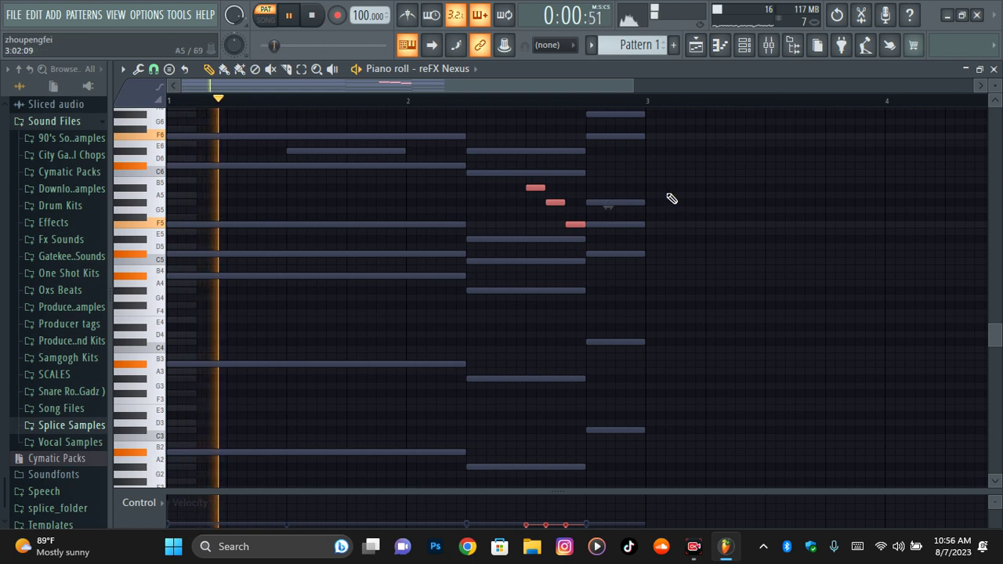
pyautogui.scroll(1, 690, 198)
pyautogui.rightClick(697, 196)
pyautogui.press('space')
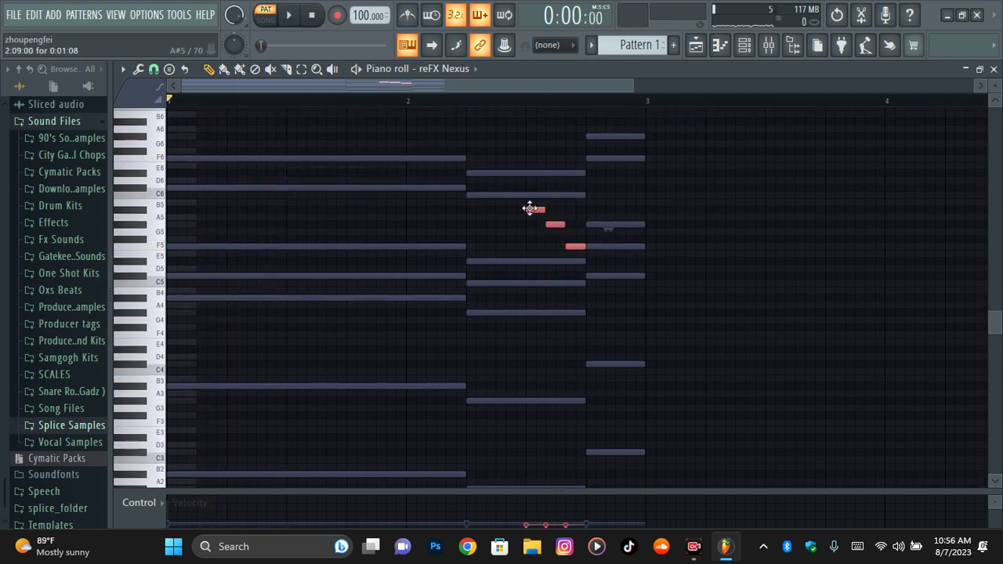
# Copy the three short notes onto the third chord two octaves higher as A#7, G#7 and F7, and raise the originals two octaves too
pyautogui.scroll(1, 530, 207)
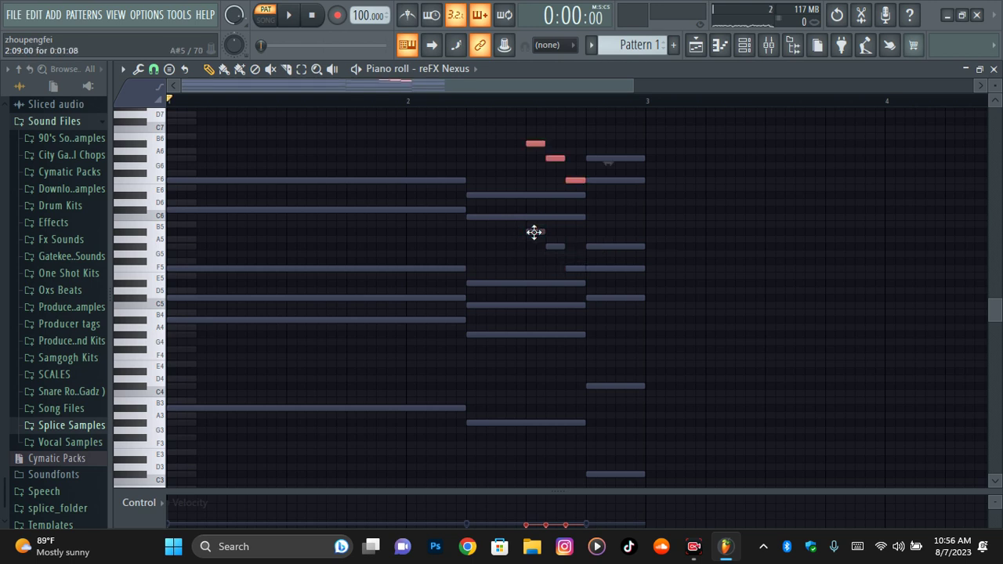
pyautogui.scroll(4, 533, 232)
pyautogui.hotkey('ctrl', 'Up')
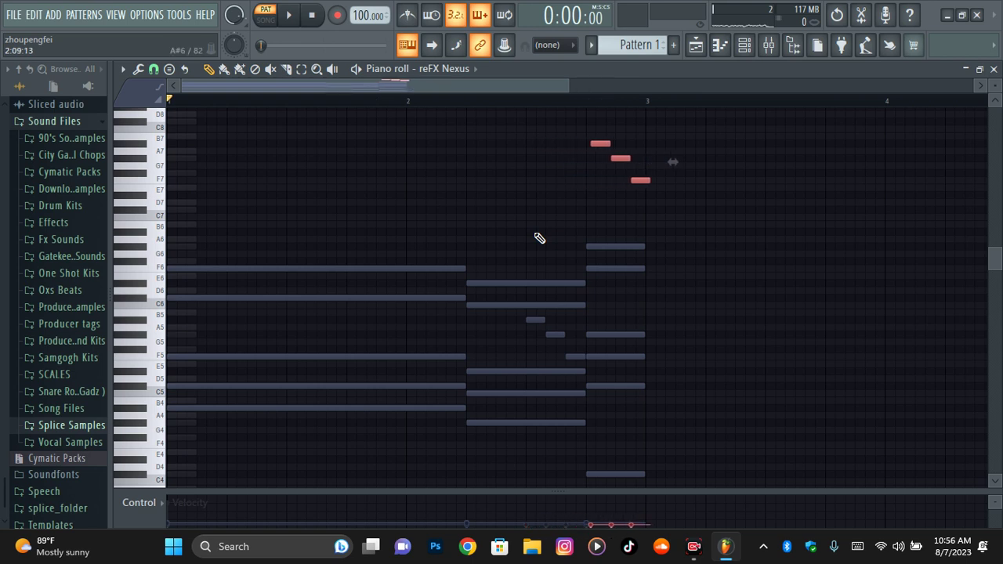
pyautogui.press('space')
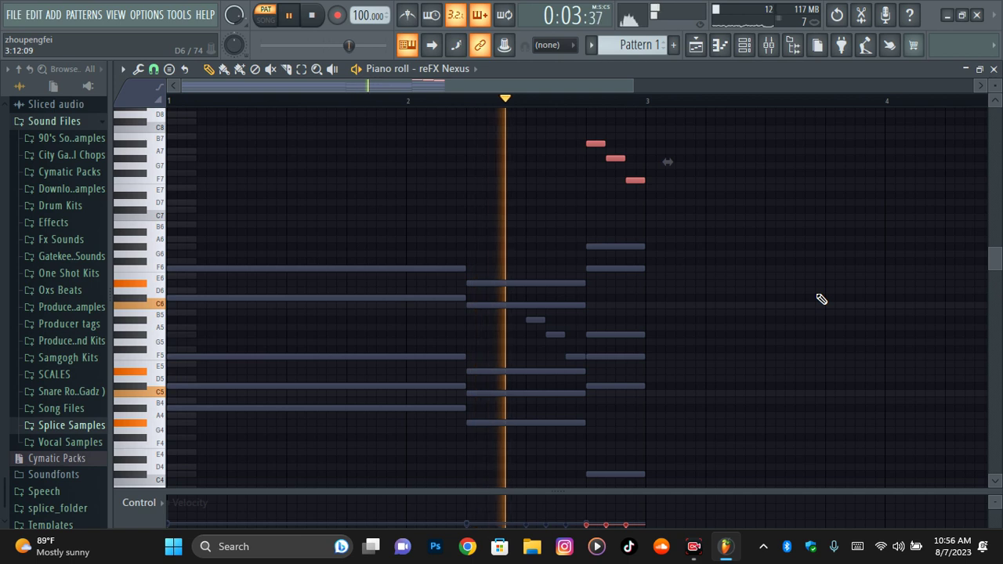
pyautogui.scroll(-2, 823, 290)
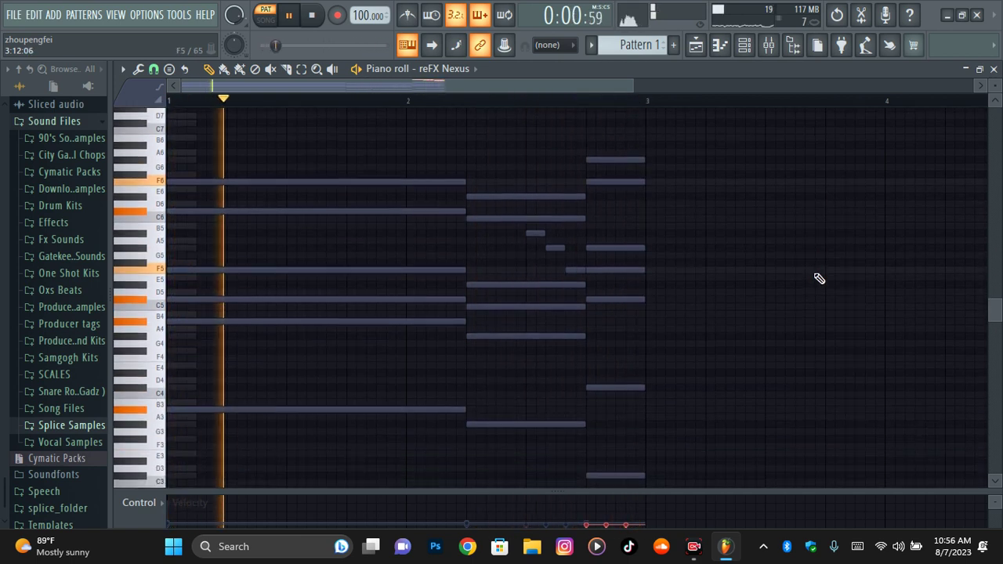
pyautogui.hotkey('ctrl', 'Down')
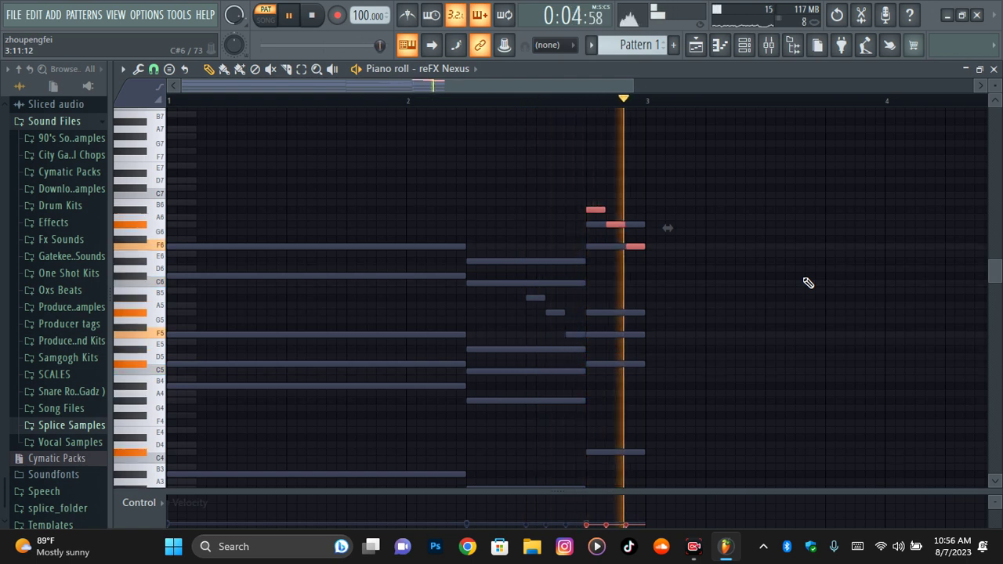
pyautogui.hotkey('ctrl', 'Up')
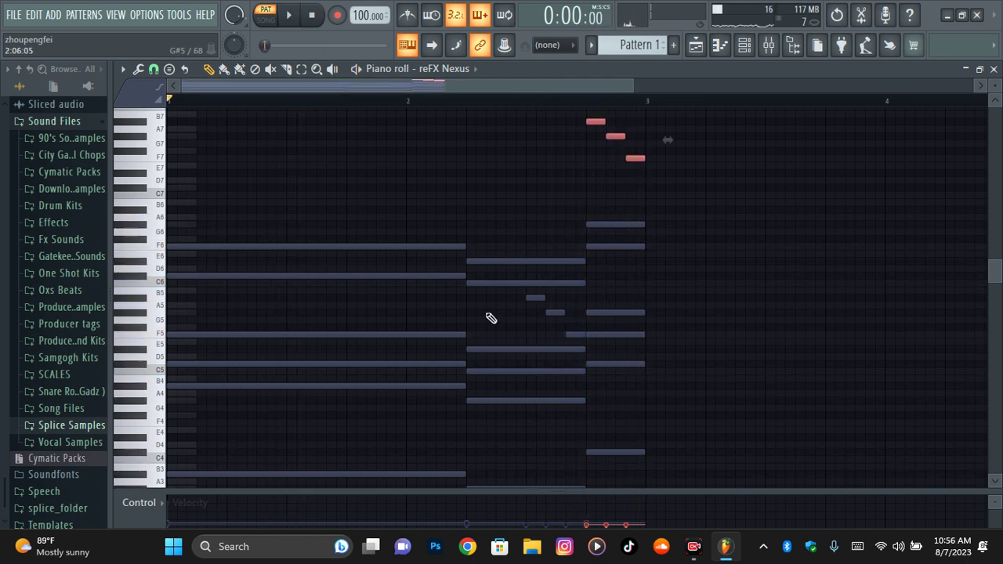
pyautogui.scroll(3, 577, 341)
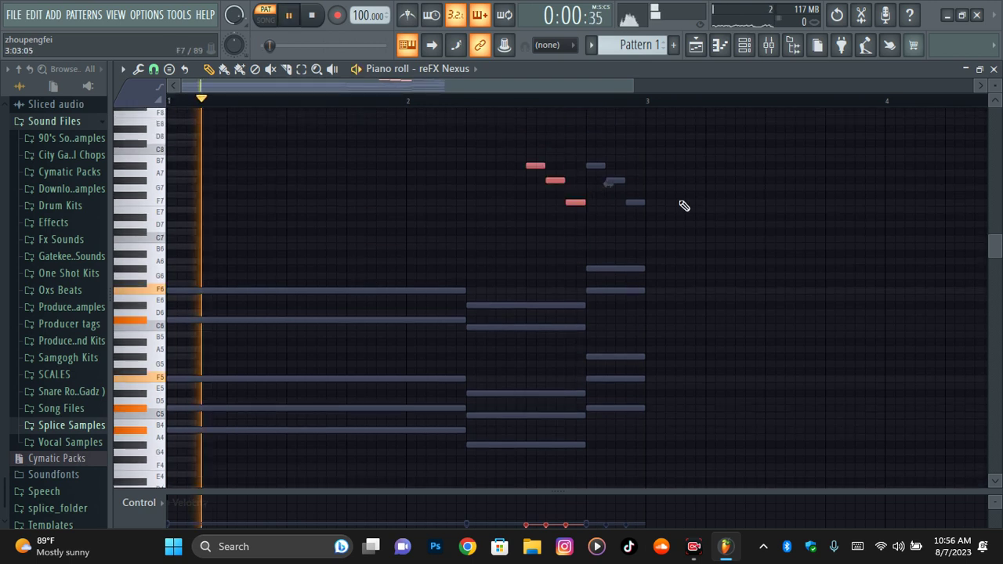
pyautogui.scroll(2, 683, 206)
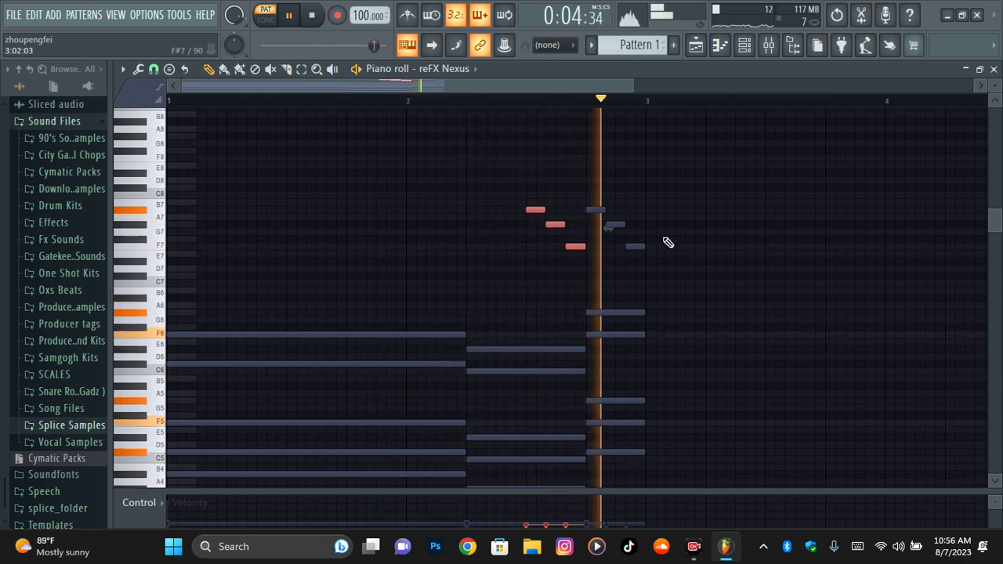
# Try short A#7 and C8 melody notes over the second chord, and delete them
pyautogui.scroll(-1, 641, 269)
pyautogui.scroll(-1, 640, 268)
pyautogui.click(471, 166)
pyautogui.click(564, 154)
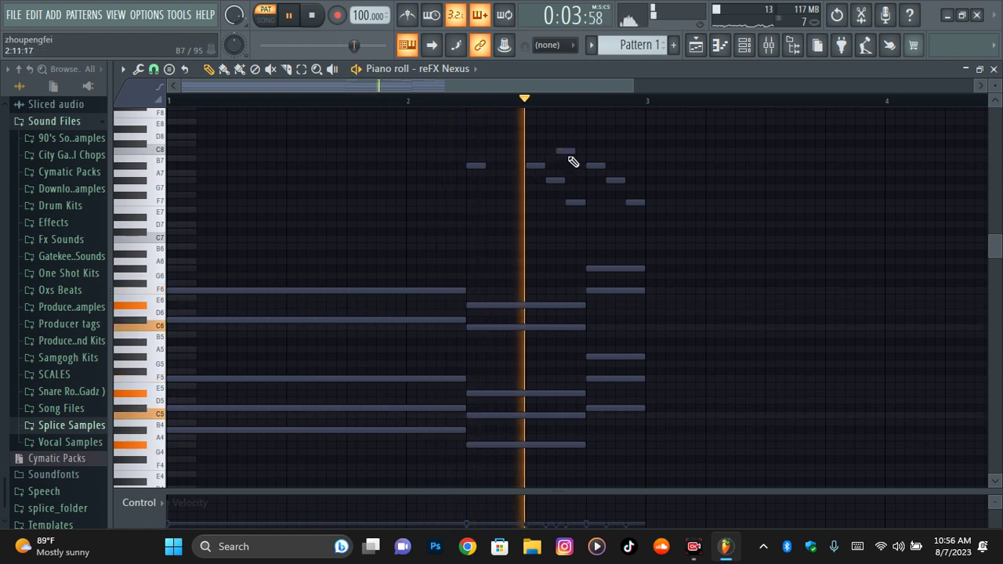
pyautogui.rightClick(566, 153)
pyautogui.rightClick(482, 165)
# Transpose all the chord and melody notes down three semitones and play the pattern
pyautogui.press('space')
pyautogui.scroll(-1, 495, 183)
pyautogui.hotkey('ctrl', 'a')
pyautogui.scroll(-3, 496, 183)
pyautogui.press('space')
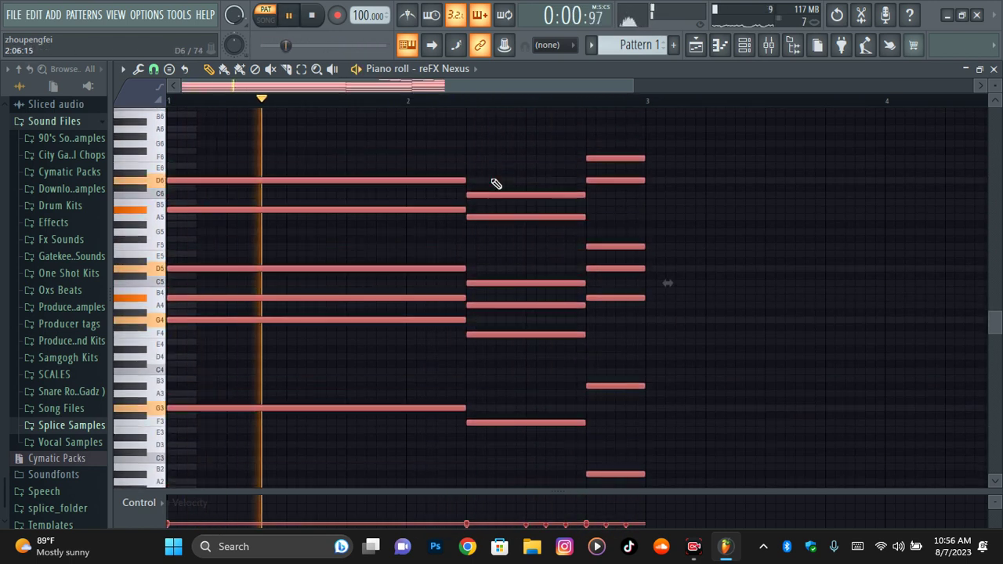
# Try a short melody note at the start of bar 2, and delete it
pyautogui.scroll(3, 496, 183)
pyautogui.click(408, 165)
pyautogui.moveTo(424, 168); pyautogui.dragTo(454, 169)
pyautogui.rightClick(448, 167)
pyautogui.scroll(1, 525, 171)
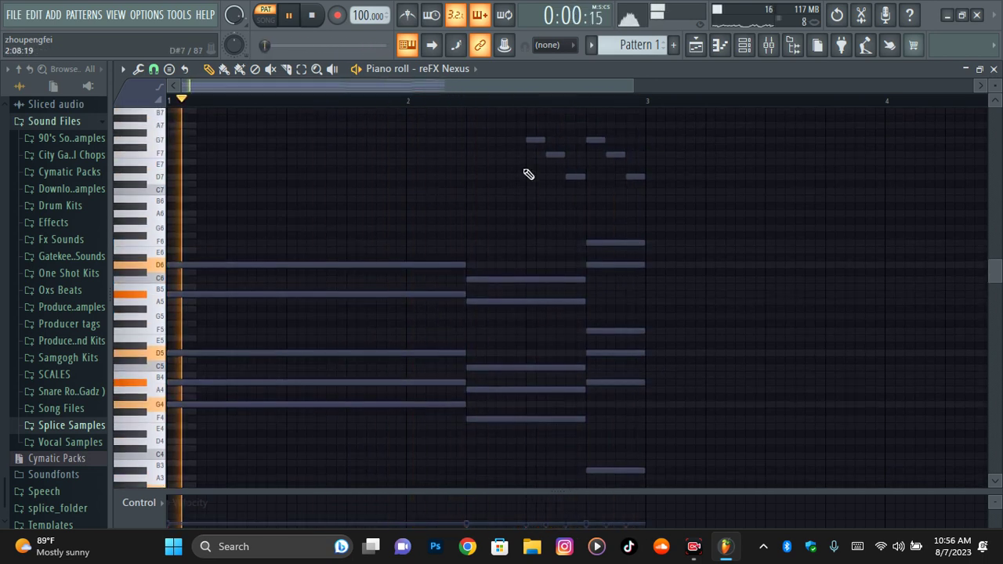
# Transpose the whole pattern down another three semitones
pyautogui.scroll(-5, 529, 174)
pyautogui.press('space')
pyautogui.hotkey('ctrl', 'a')
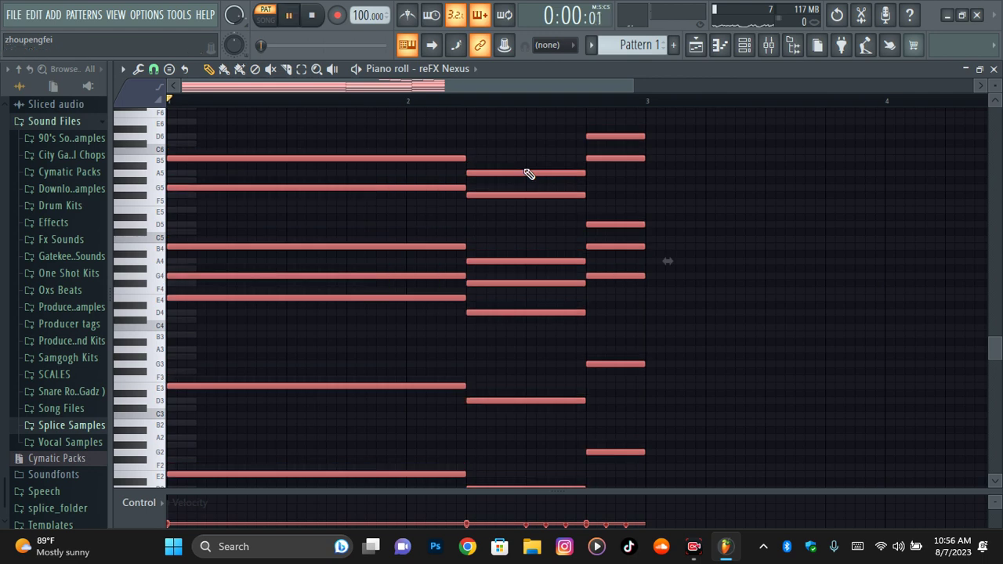
# Try two melody notes above the latter part of the first chord, and delete them
pyautogui.scroll(8, 860, 246)
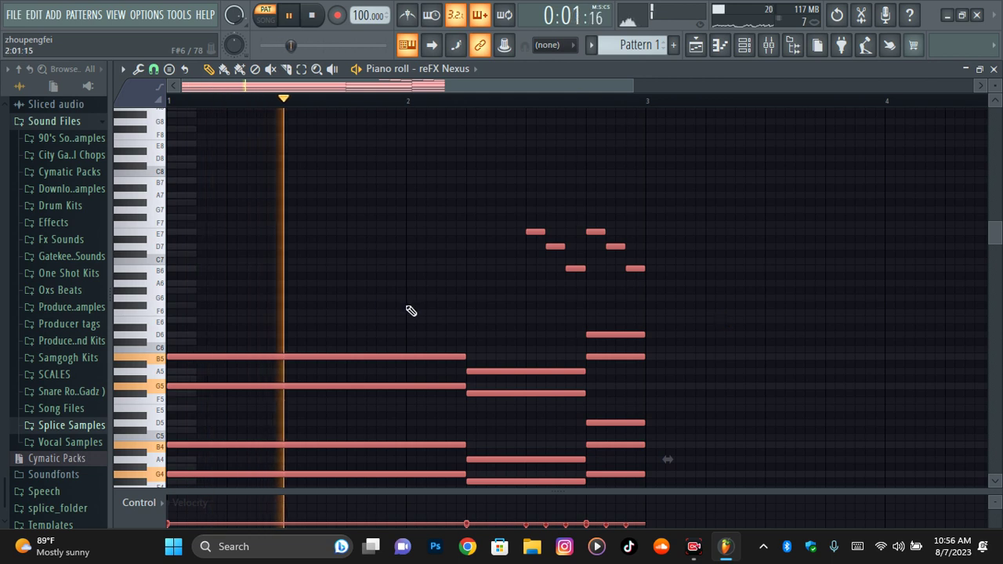
pyautogui.click(349, 239)
pyautogui.click(448, 259)
pyautogui.rightClick(450, 260)
pyautogui.rightClick(384, 239)
pyautogui.press('space')
pyautogui.press('space')
# Copy the six short melody notes two beats earlier and lower the last three copies to A6, G6 and E6
pyautogui.moveTo(469, 217); pyautogui.dragTo(721, 306)
pyautogui.moveTo(616, 247); pyautogui.dragTo(612, 247)
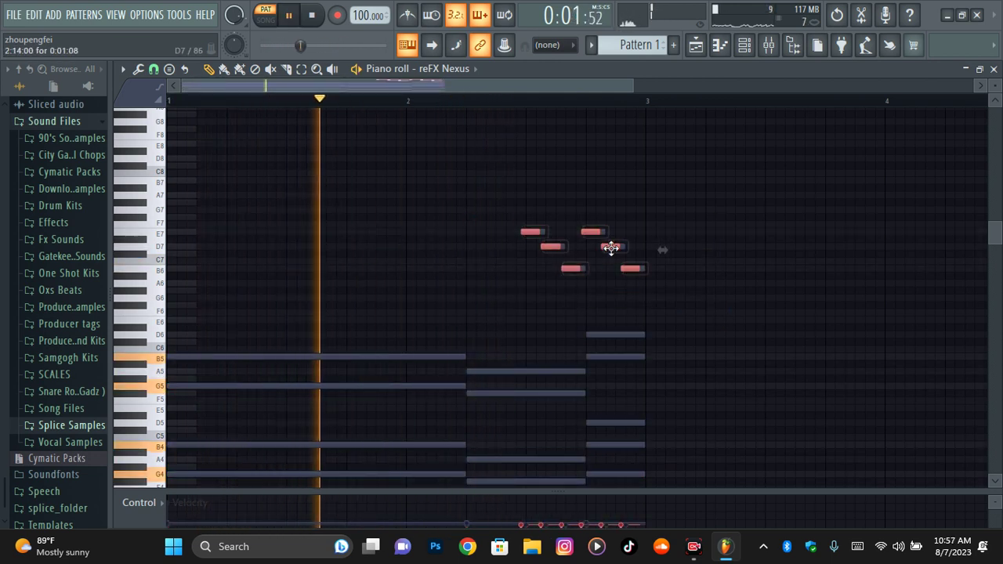
pyautogui.press('space')
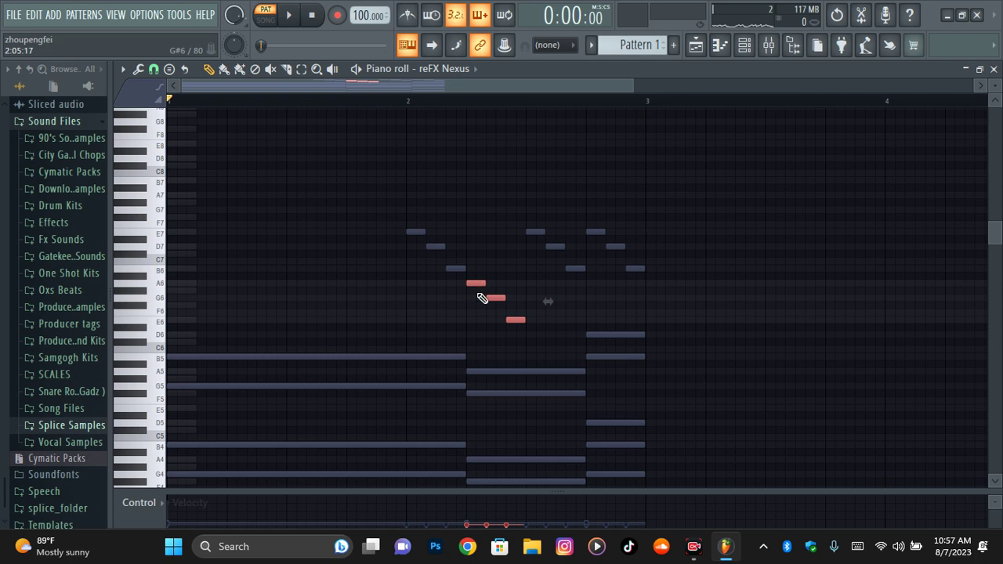
pyautogui.press('space')
# Raise the six short notes in the first half of bar 2 by one octave
pyautogui.moveTo(393, 201); pyautogui.dragTo(522, 328)
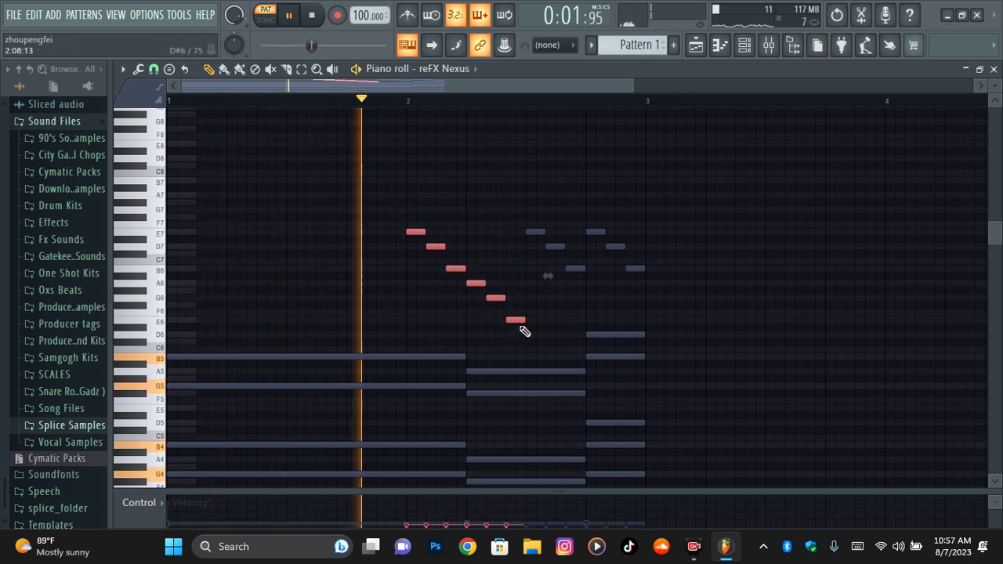
pyautogui.hotkey('ctrl', 'Up')
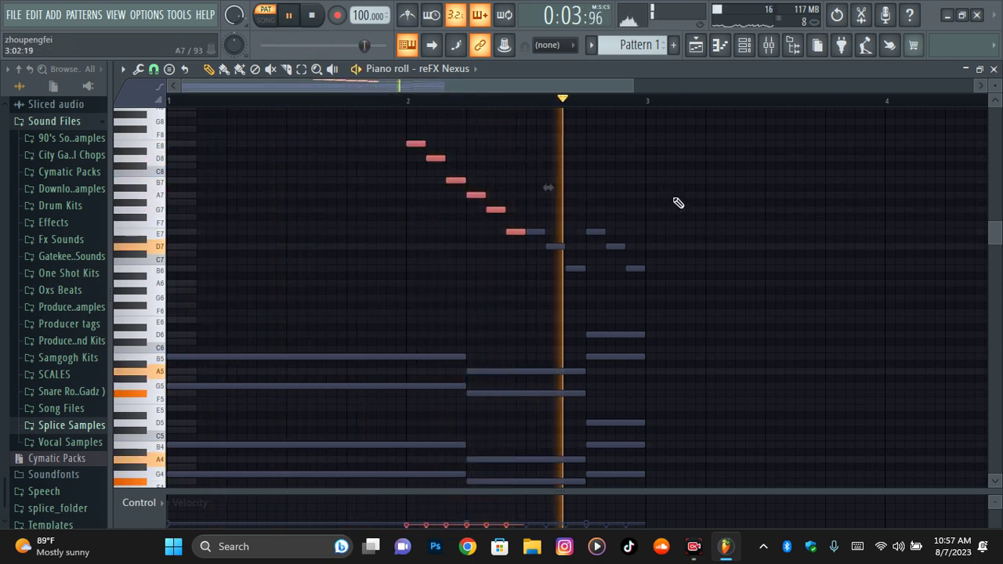
pyautogui.rightClick(698, 226)
pyautogui.press('space')
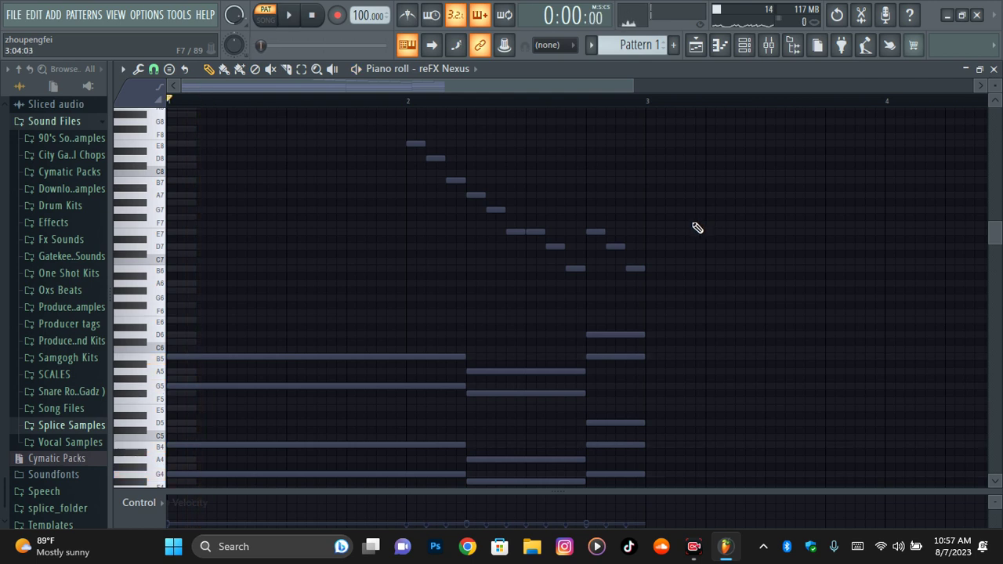
# Play back the pattern and review its chords and melody notes
pyautogui.scroll(-3, 698, 228)
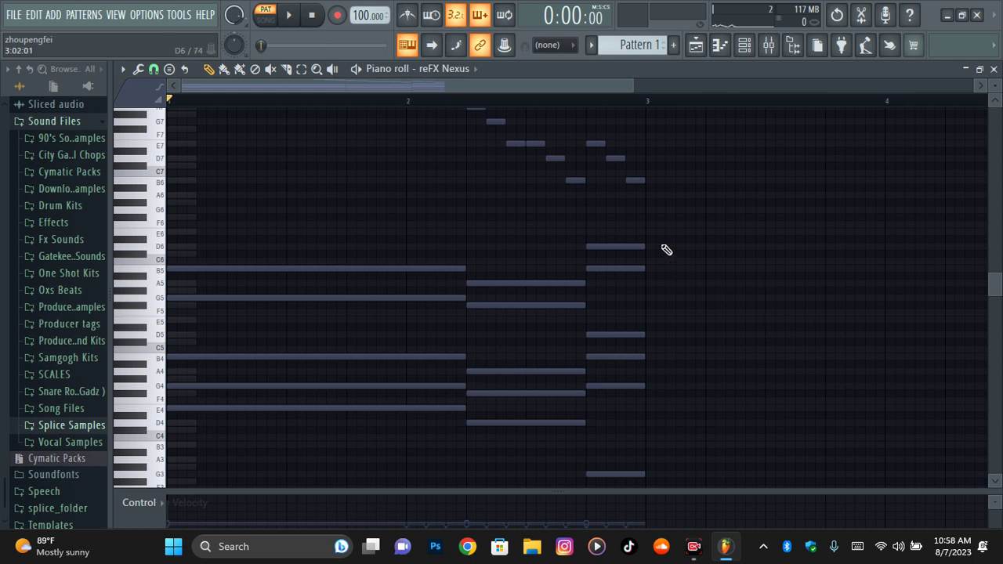
pyautogui.press('space')
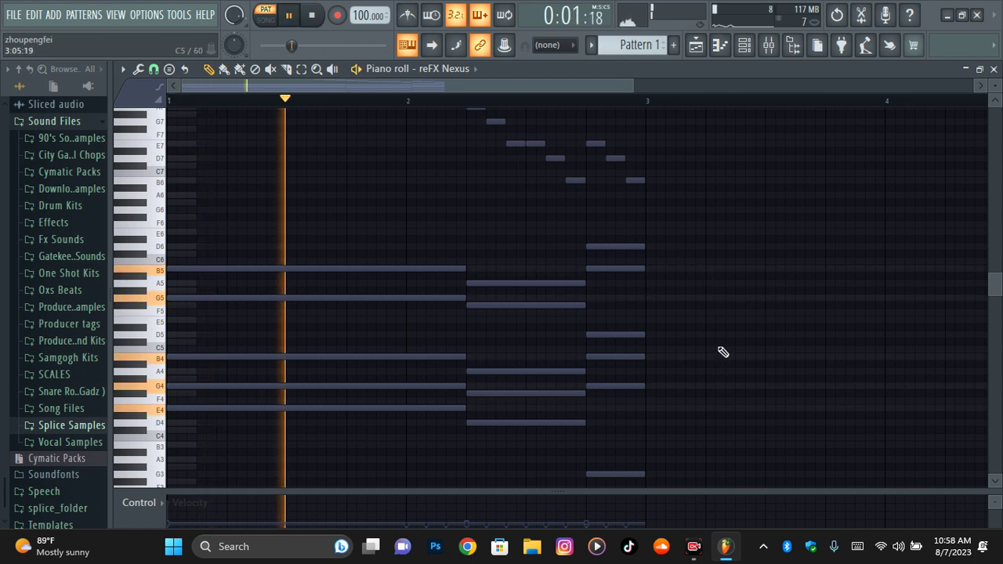
pyautogui.scroll(-6, 717, 289)
pyautogui.scroll(6, 770, 303)
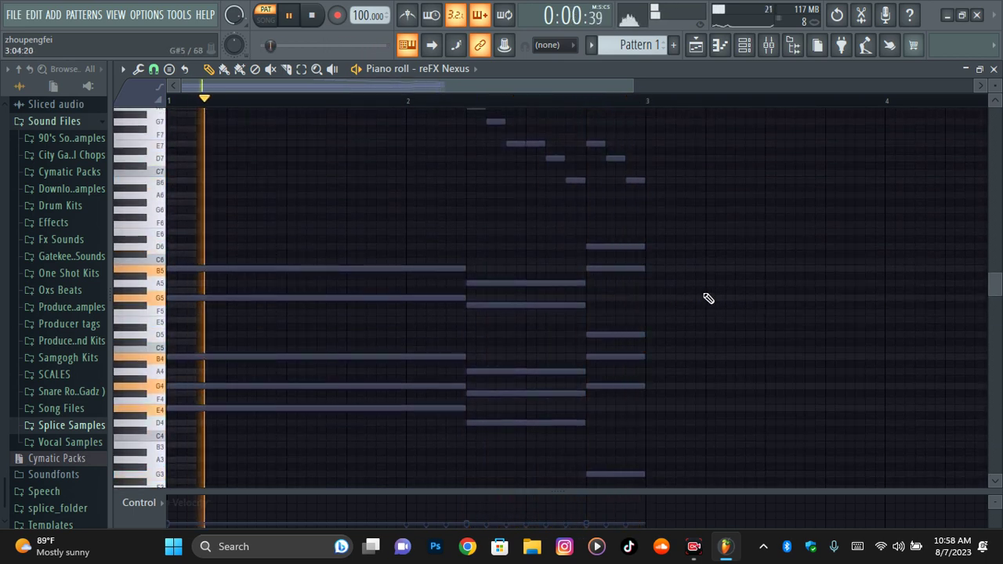